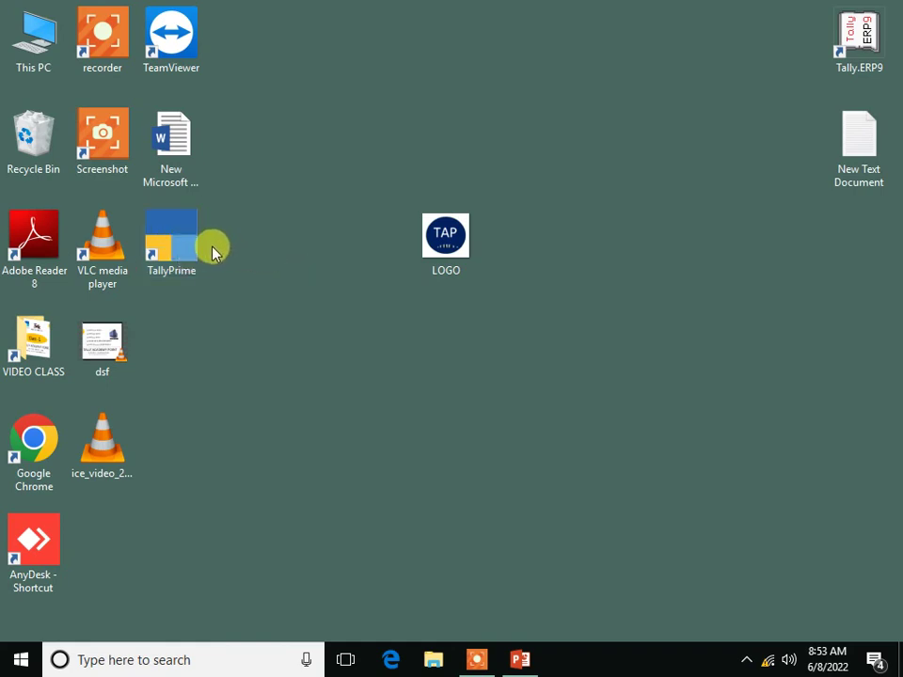
- Select the TallyPrime icon on the Windows desktop
left_click(177, 238)
- Launch TallyPrime and start a new company in the E:\TallyPrime 2.0\data path
double_click(180, 238)
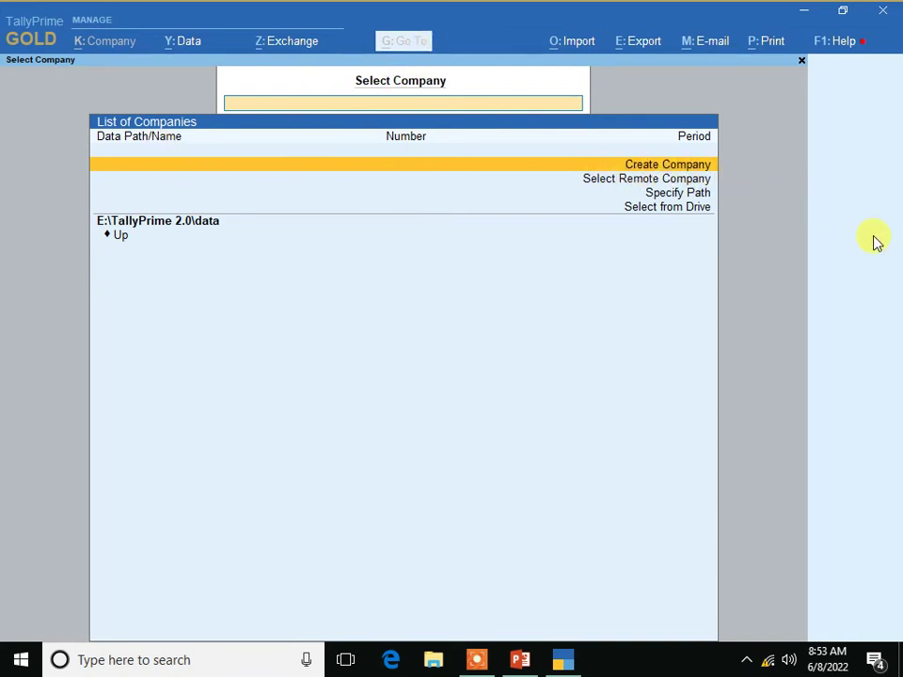
key("Return")
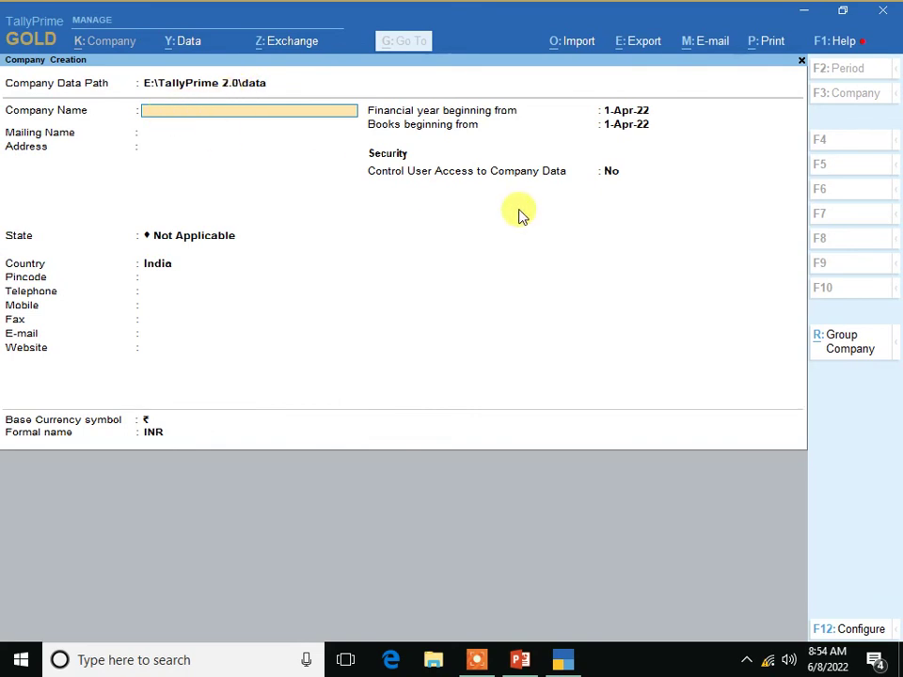
- Enter ABC LTD as the company name and keep it as the mailing name
type("Ab")
type("BC LTD")
key("Return")
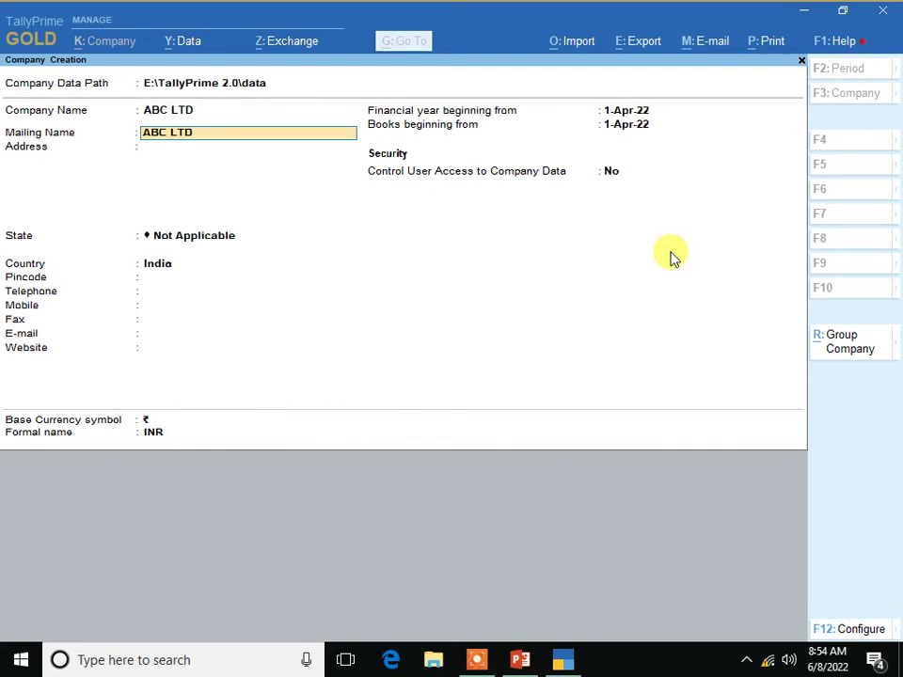
key("Return")
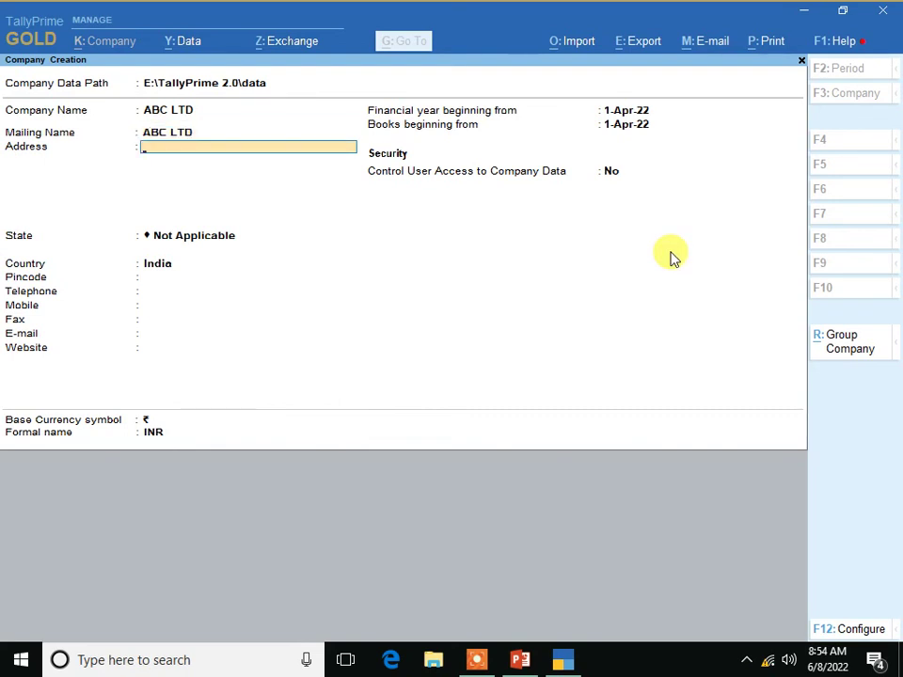
- Fill in the two-line address 'Main Road, Ranchi' and 'Near- Sujata Chowk'
type("Main Road, Ranchi")
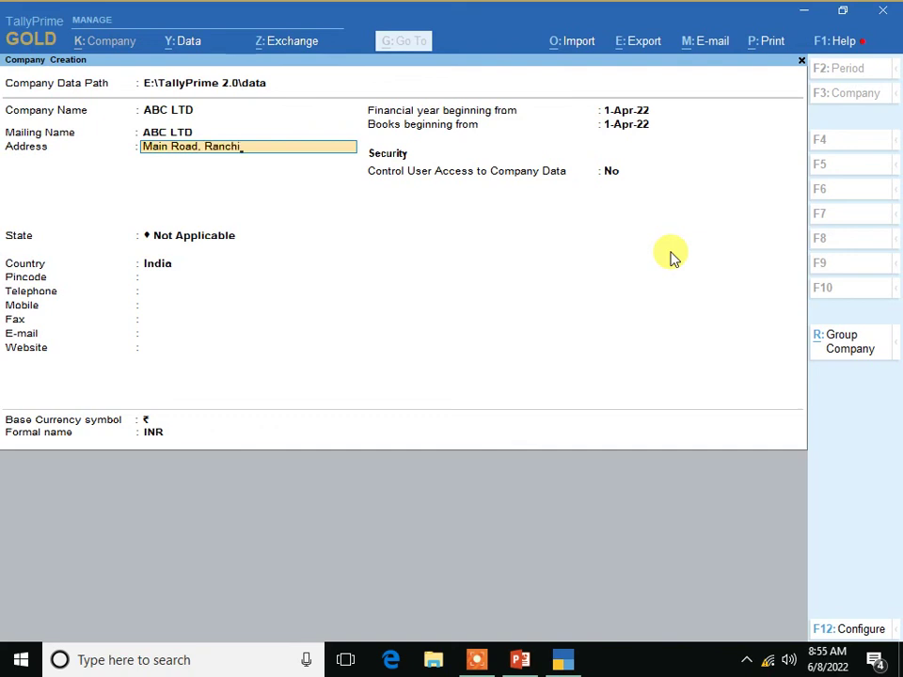
key("Return")
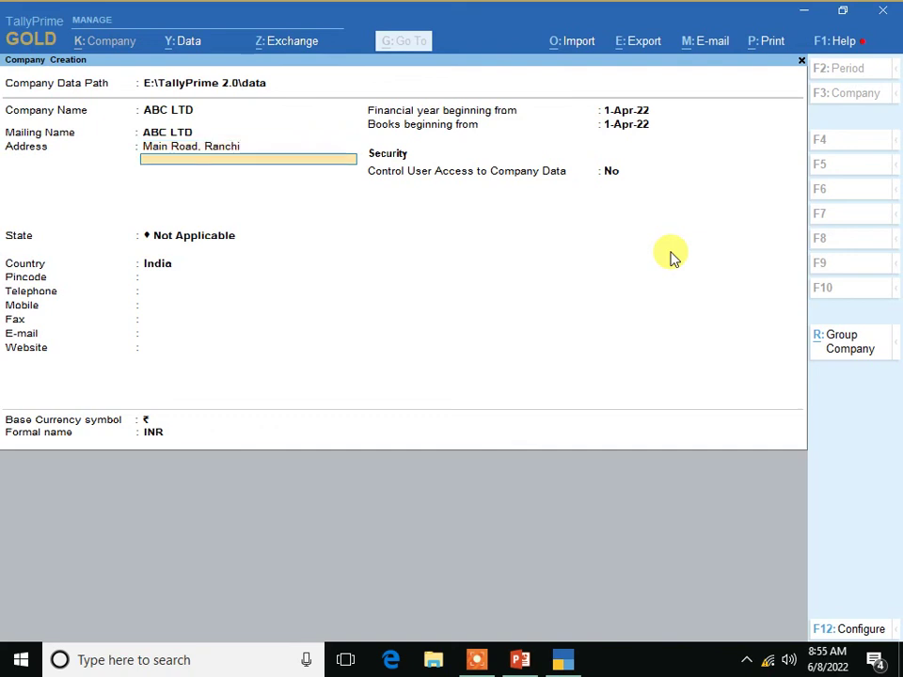
type("Near- Sujata Chow")
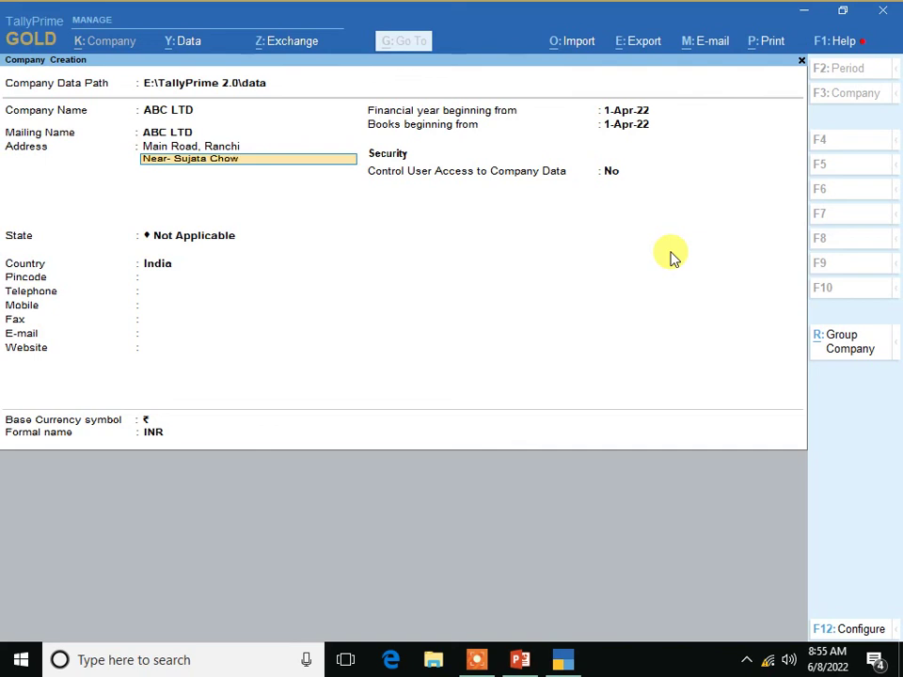
type("k,")
key("Up")
key("BackSpace")
key("BackSpace")
key("BackSpace")
key("BackSpace")
key("BackSpace")
key("BackSpace")
key("BackSpace")
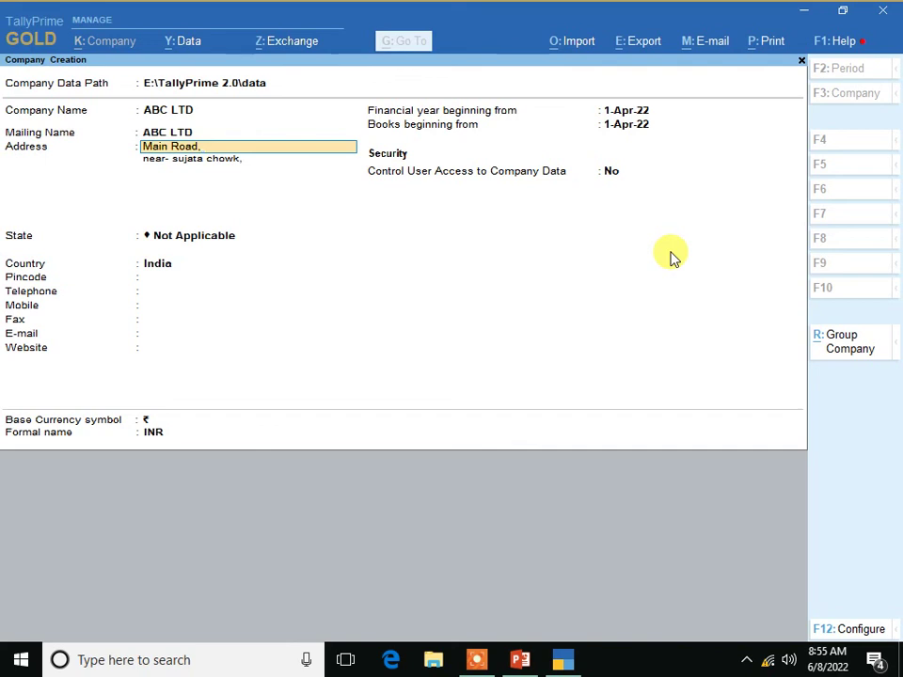
key("Return")
key("End")
type("R")
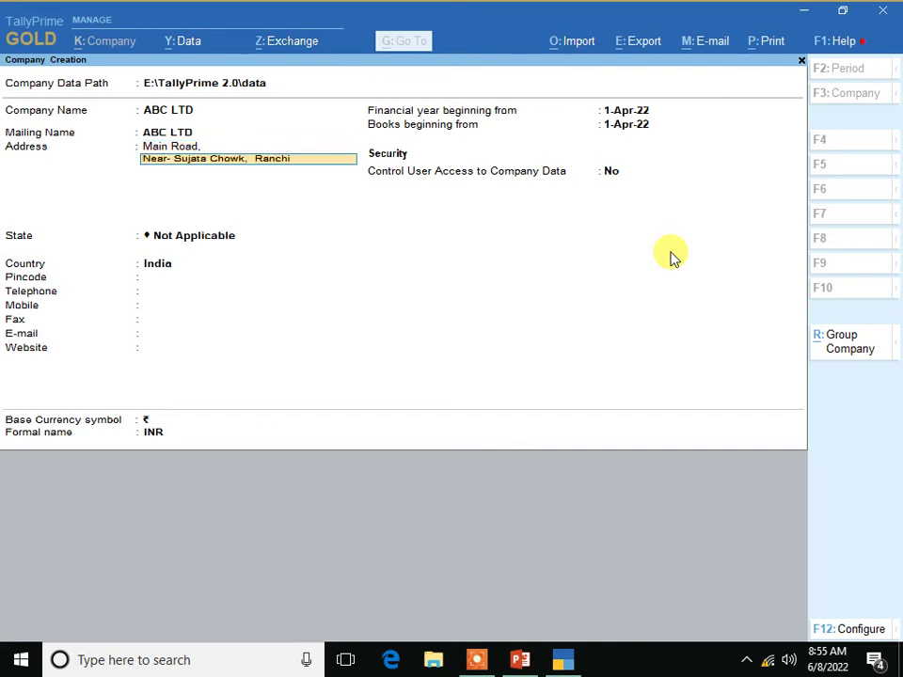
key("Return")
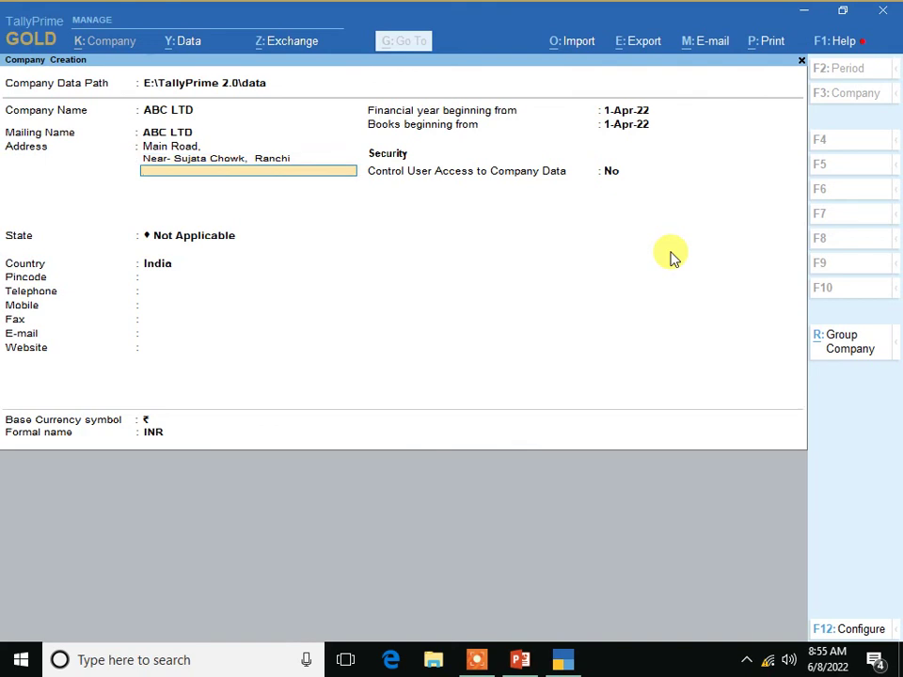
key("Return")
- Set the state to Jharkhand, clearing stray test text added to the address lines
type("Jh")
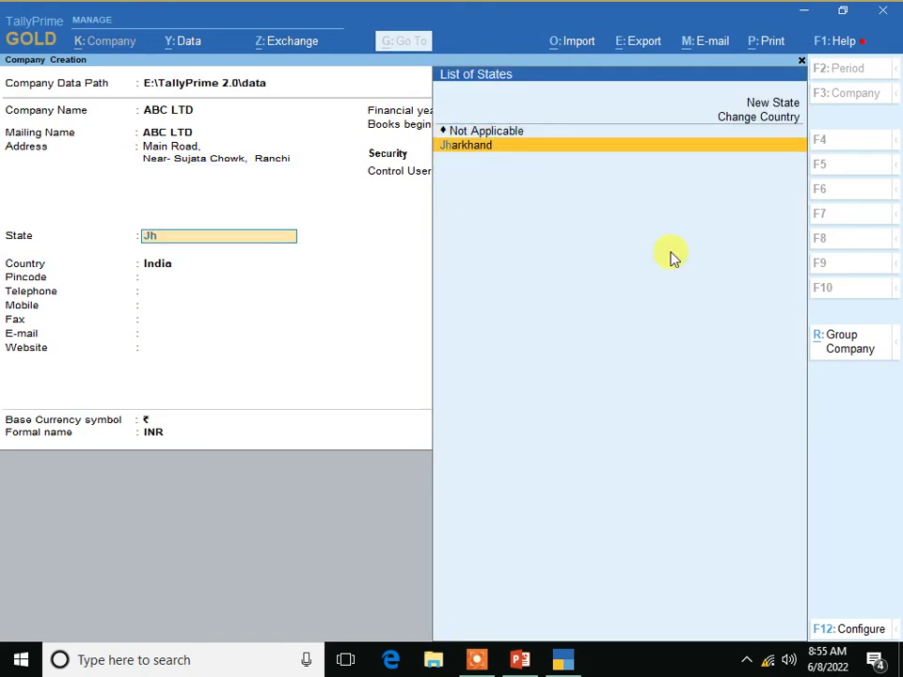
key("Return")
key("BackSpace")
key("BackSpace")
key("BackSpace")
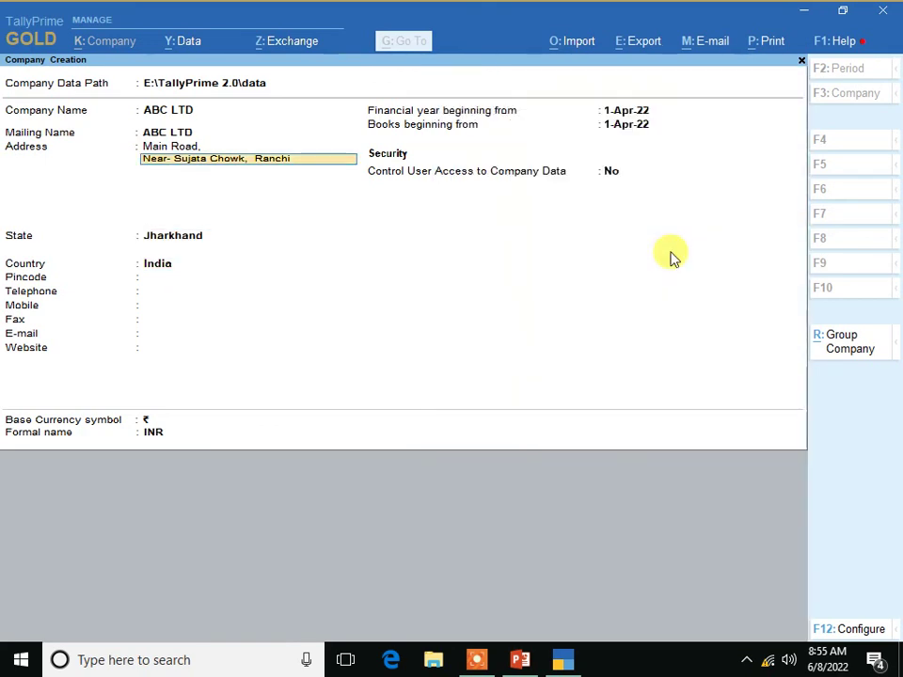
key("Return")
type("Sdfsd")
key("Return")
type("Sdfsdf")
key("Return")
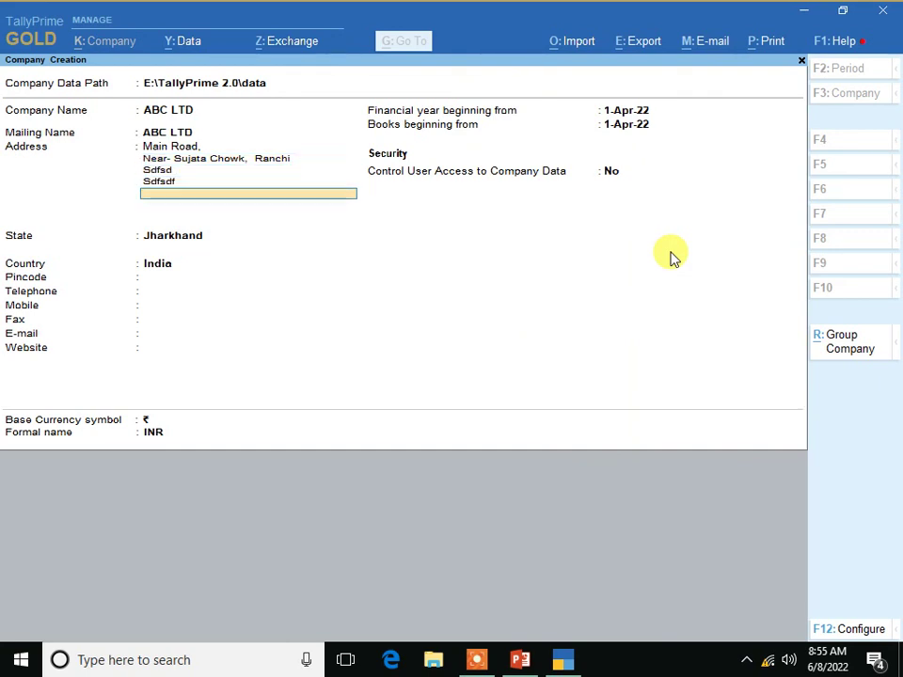
key("BackSpace")
key("BackSpace")
key("BackSpace")
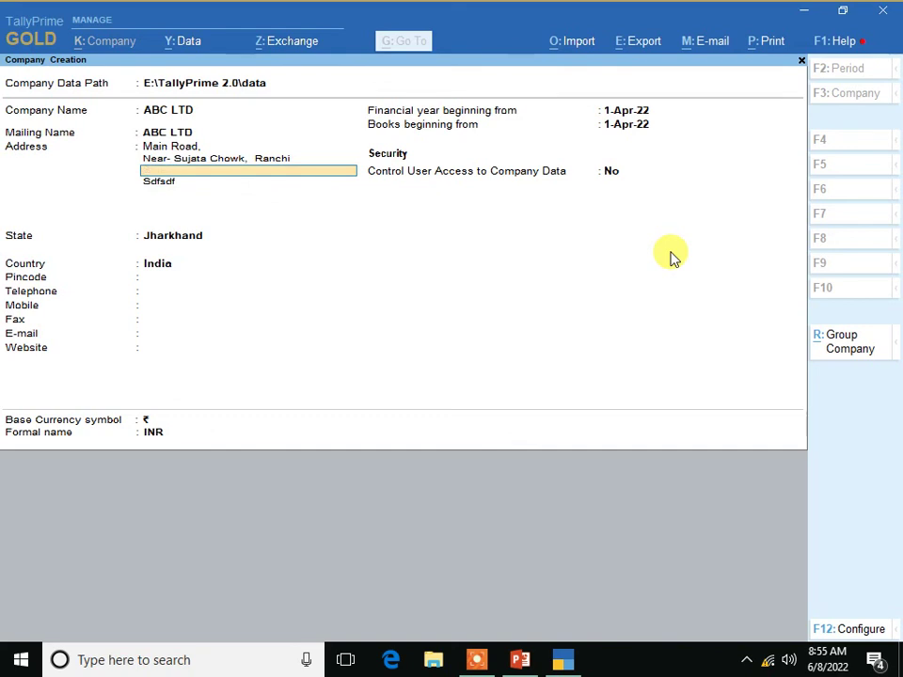
key("BackSpace")
key("BackSpace")
key("Return")
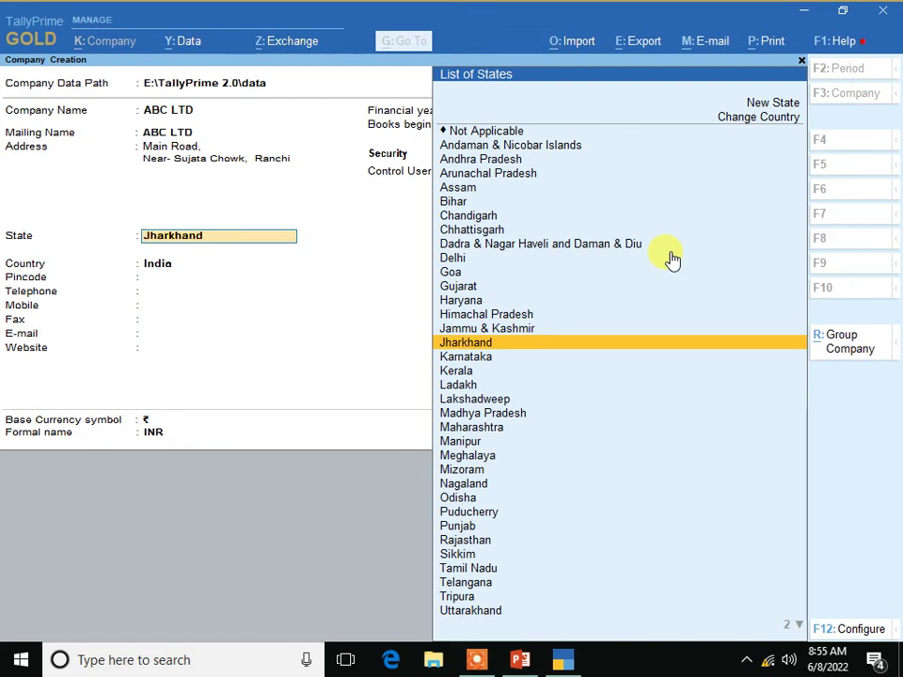
key("Return")
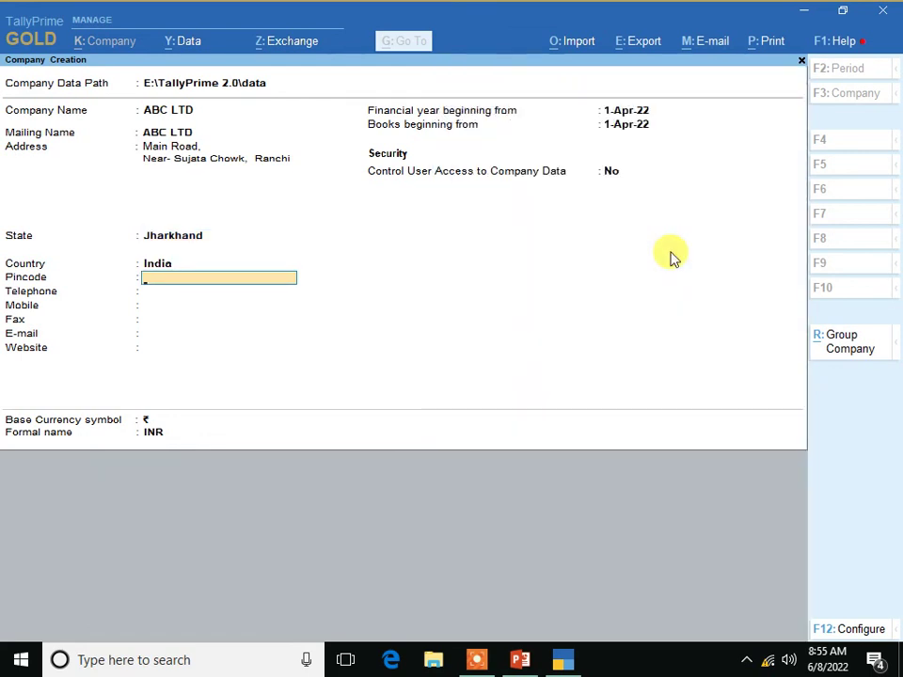
- Enter pincode 834001 and the company's telephone, mobile and fax numbers
type("834001")
key("Return")
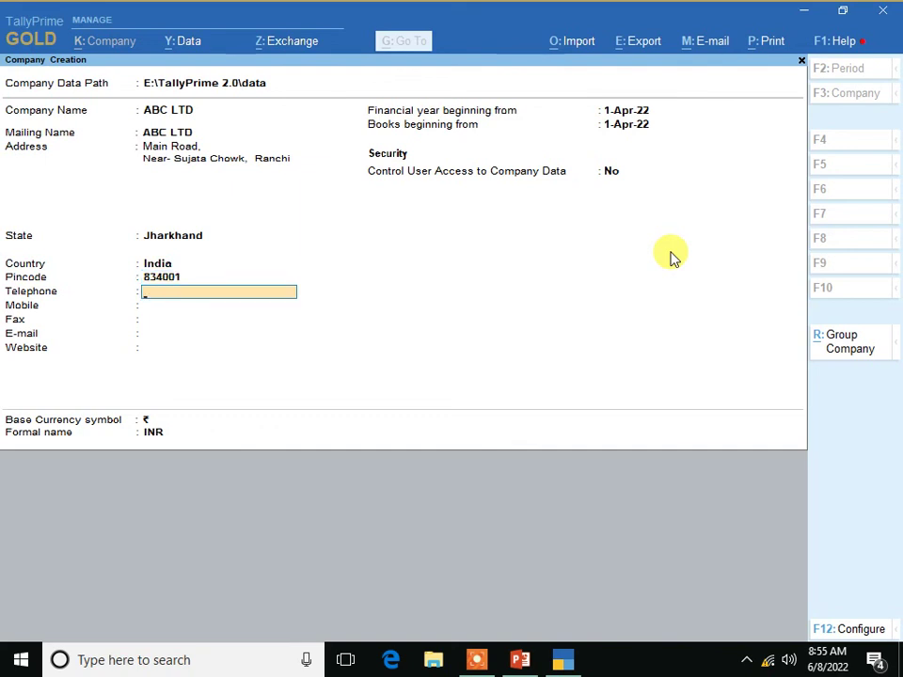
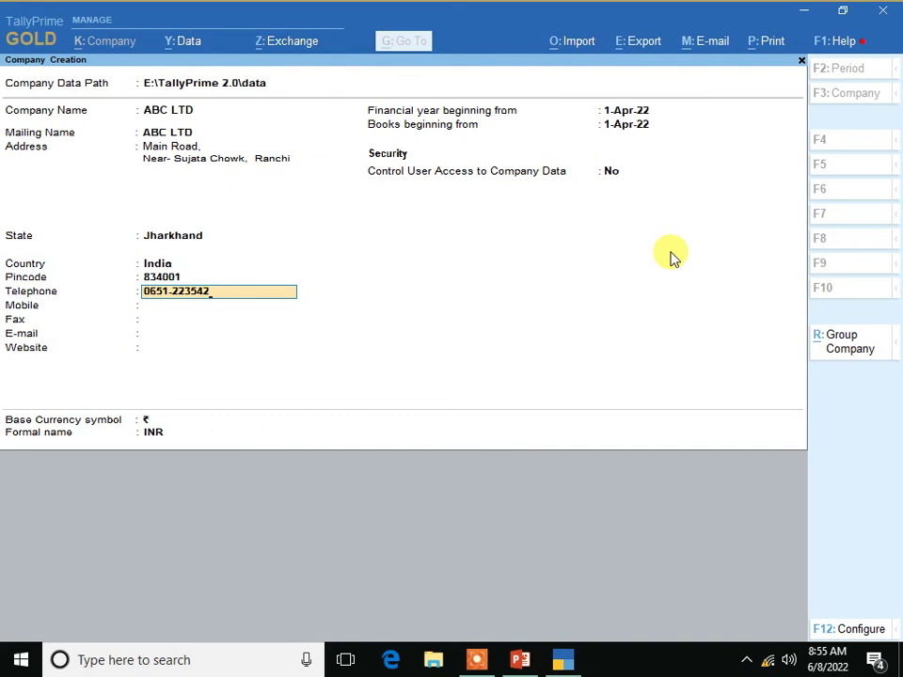
key("Return")
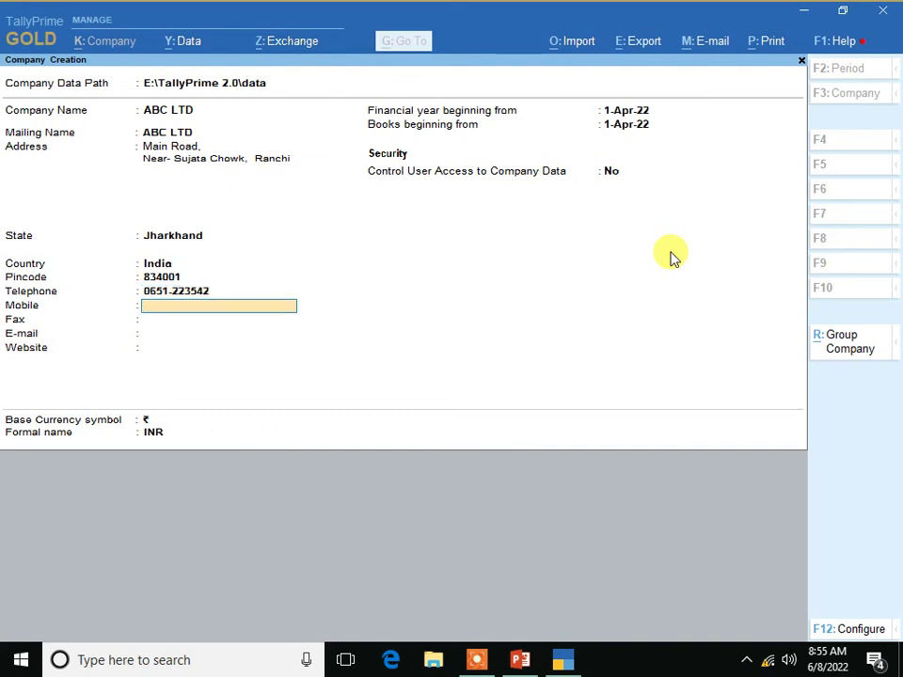
key("Return")
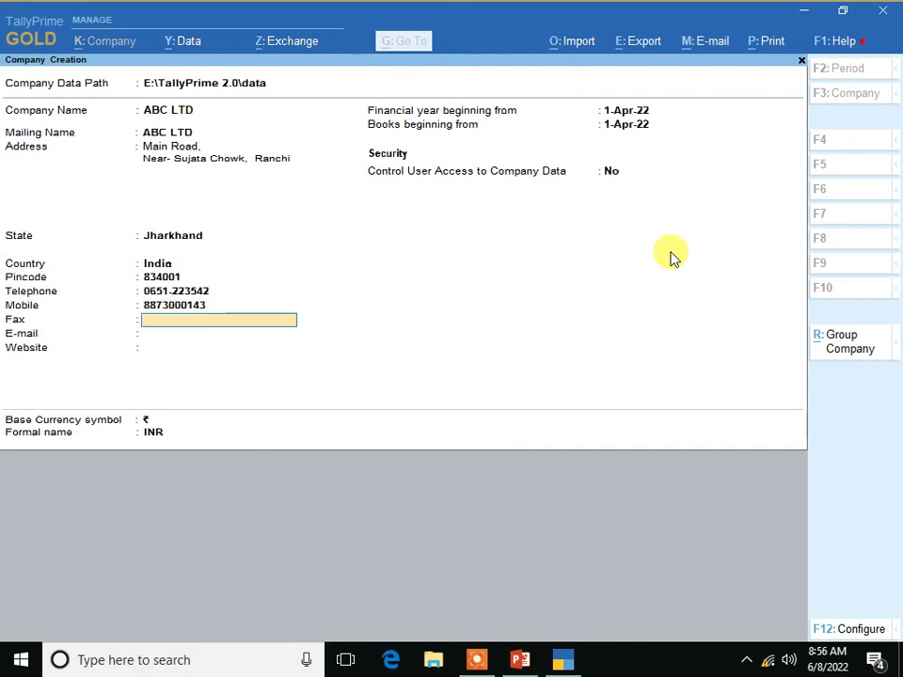
key("Return")
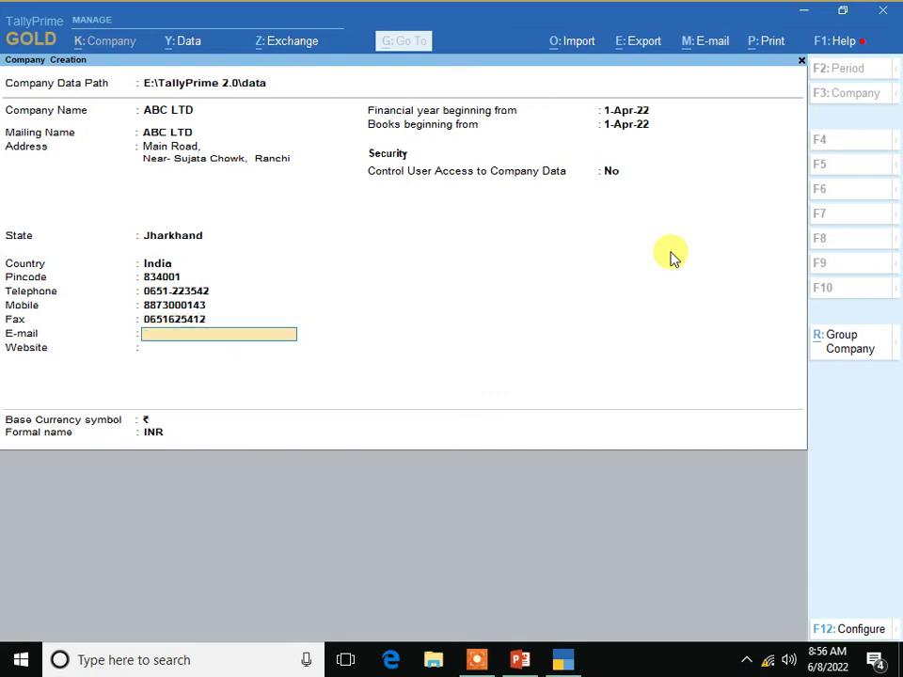
key("Return")
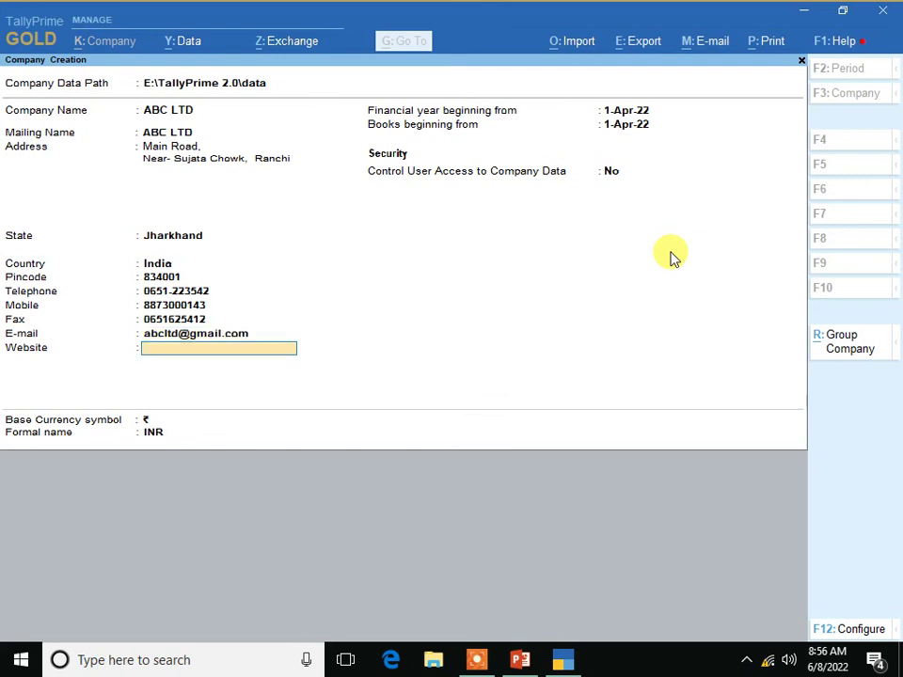
type("www.abc.com")
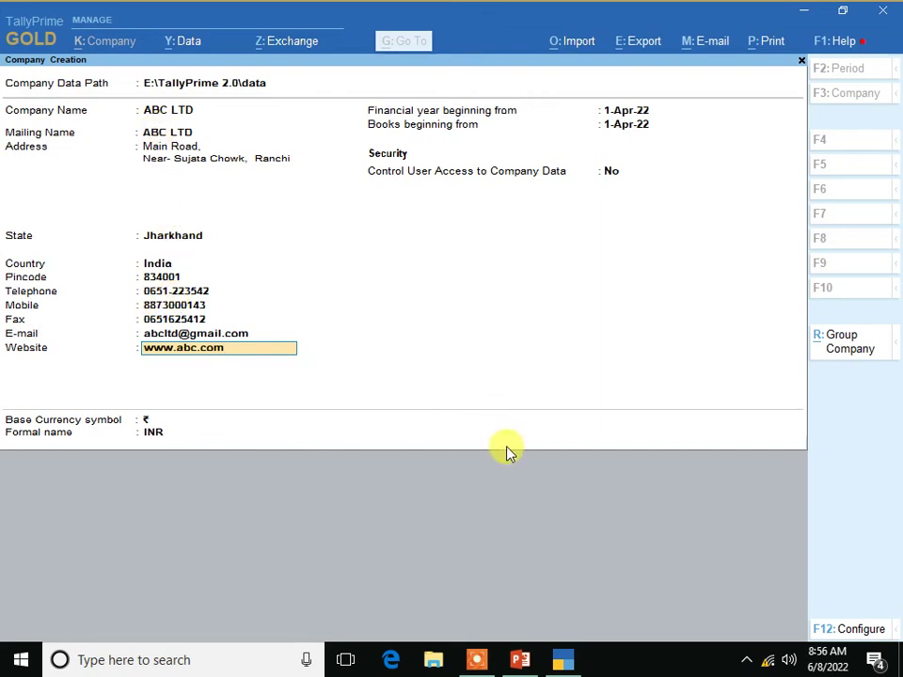
key("Return")
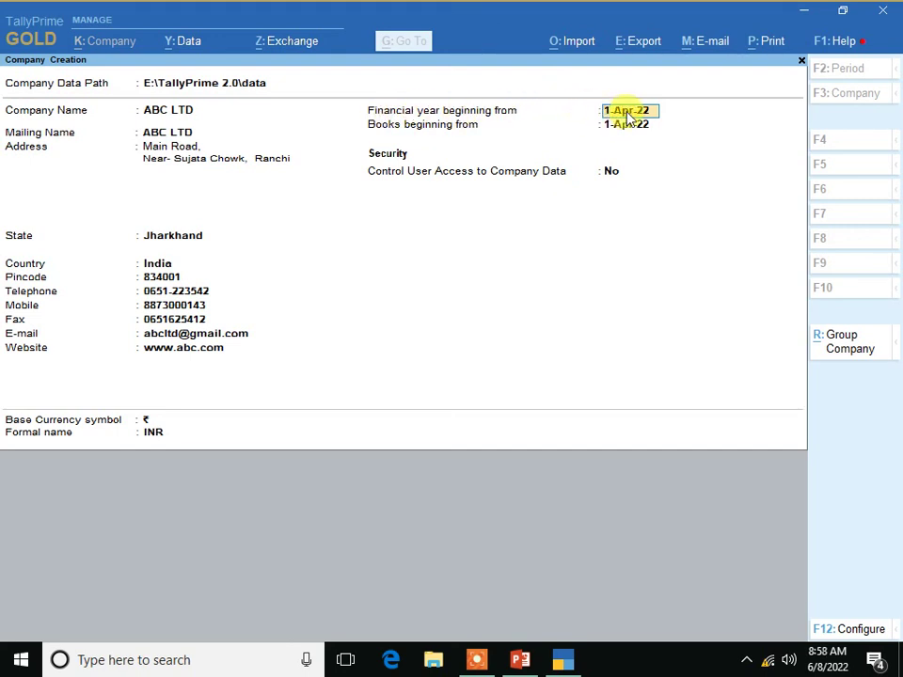
- Change the books beginning date to 31-Mar-23, then return to the financial year date
left_click_drag(623, 118, 647, 118)
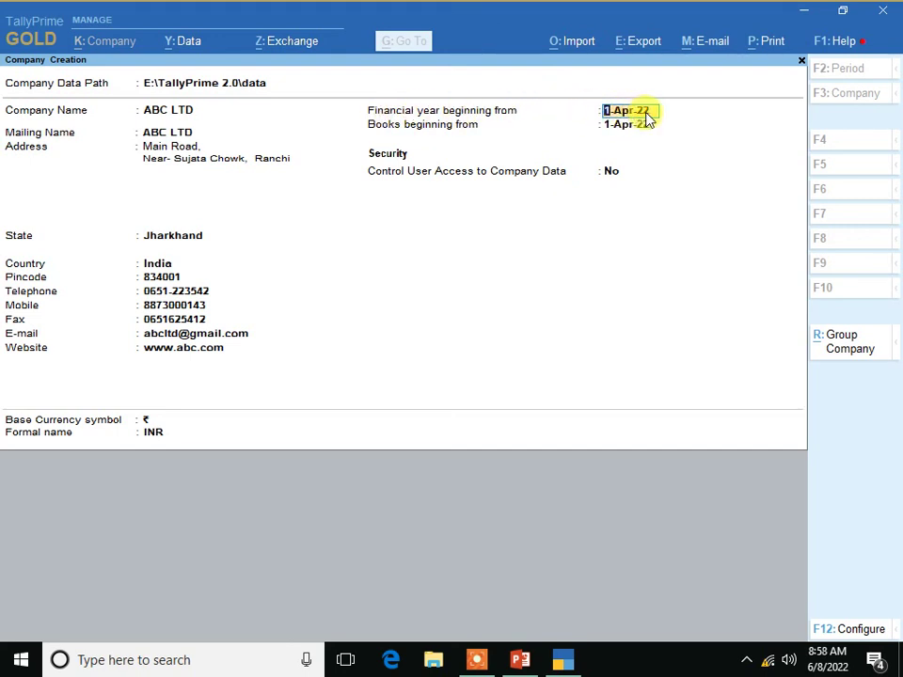
key("Return")
type("31-03-20")
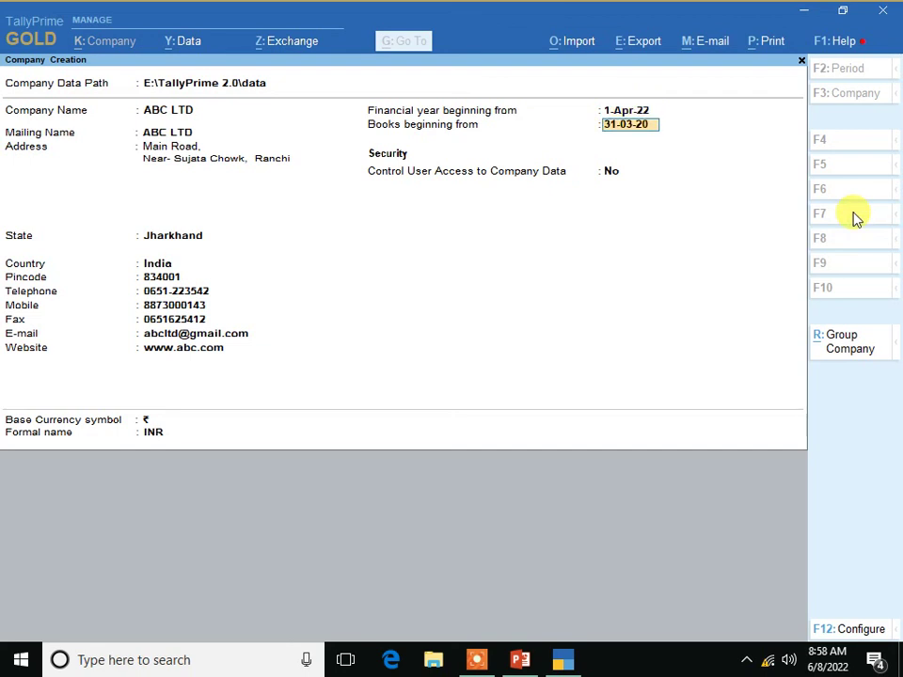
type("23")
key("Return")
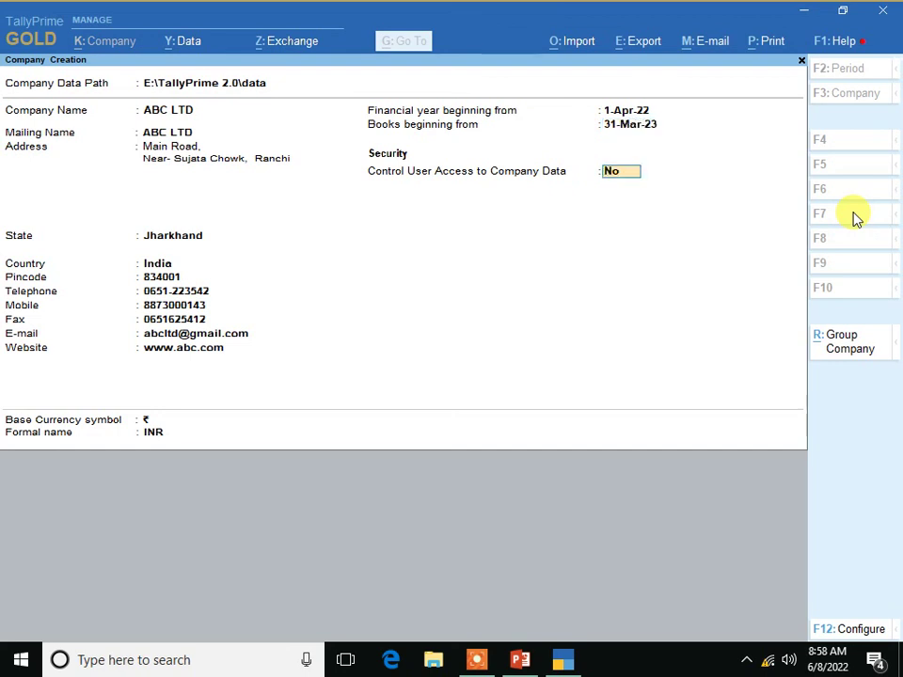
key("Up")
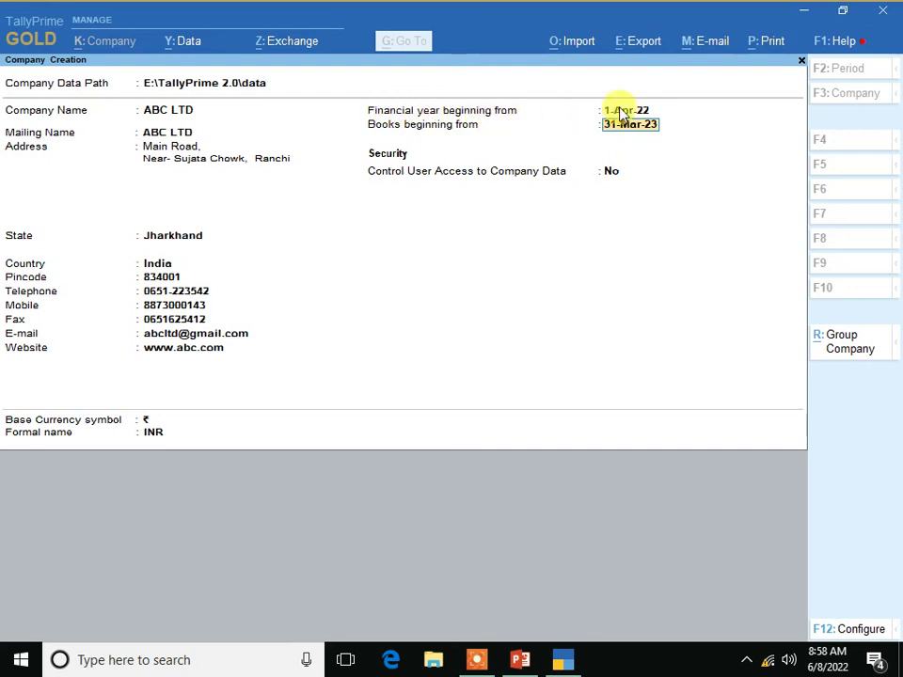
key("Up")
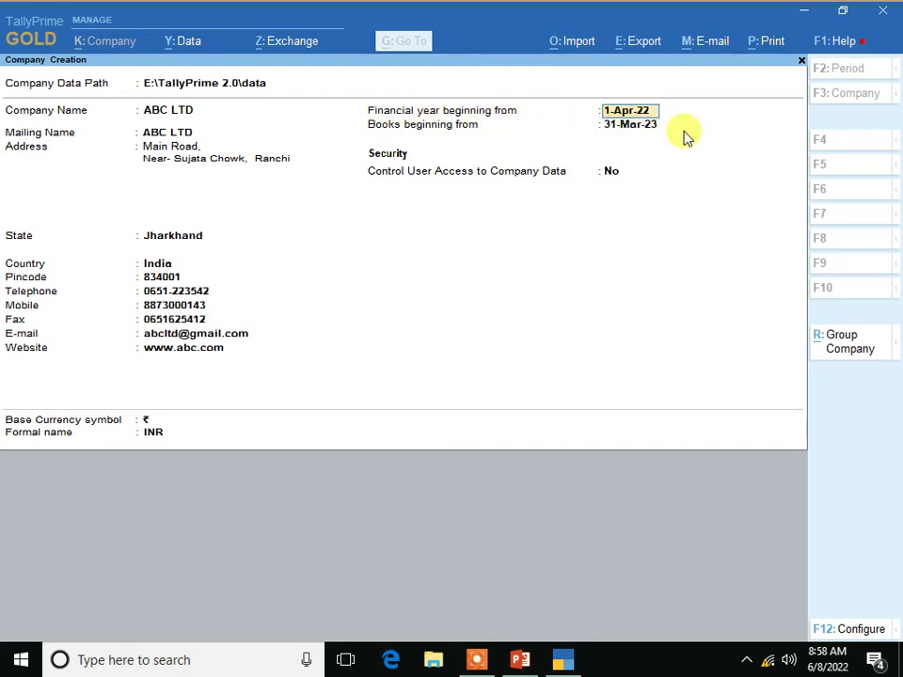
key("Return")
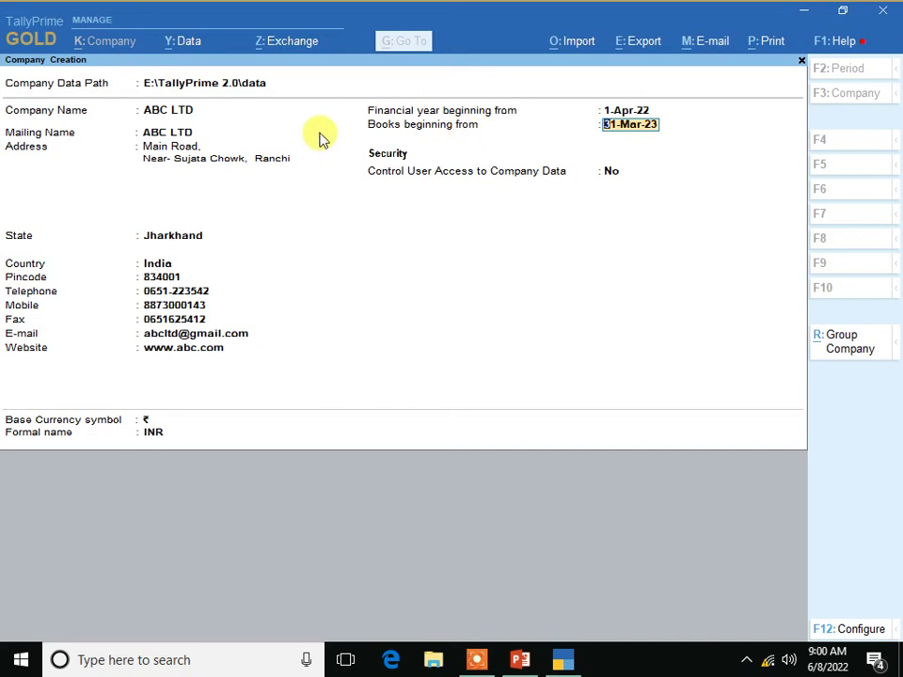
- Correct the books beginning date from 1-Jul-22 to 1-Apr-22 and leave user access control off
type("1-7-20")
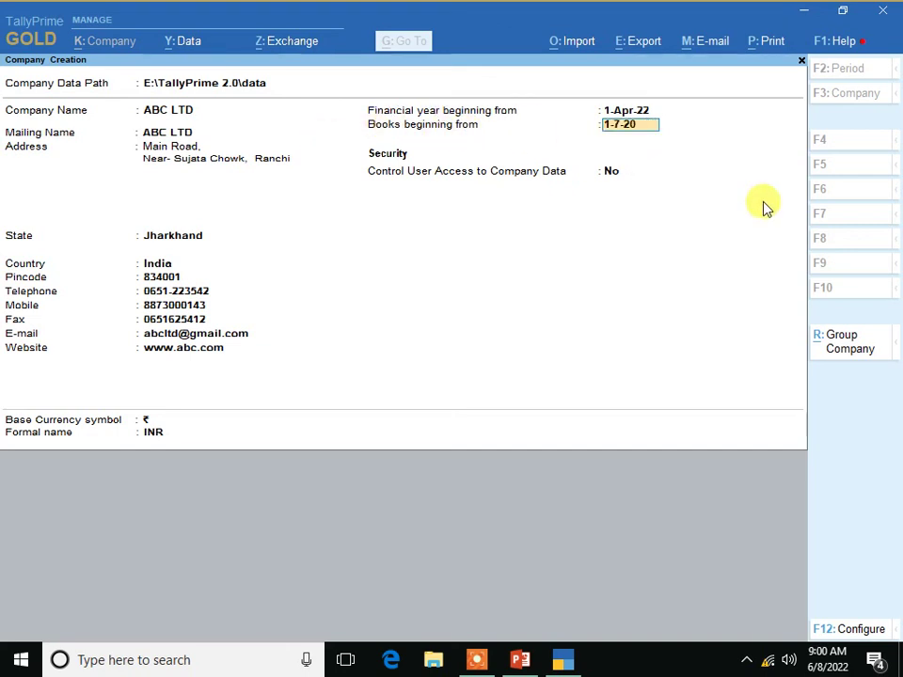
key("Return")
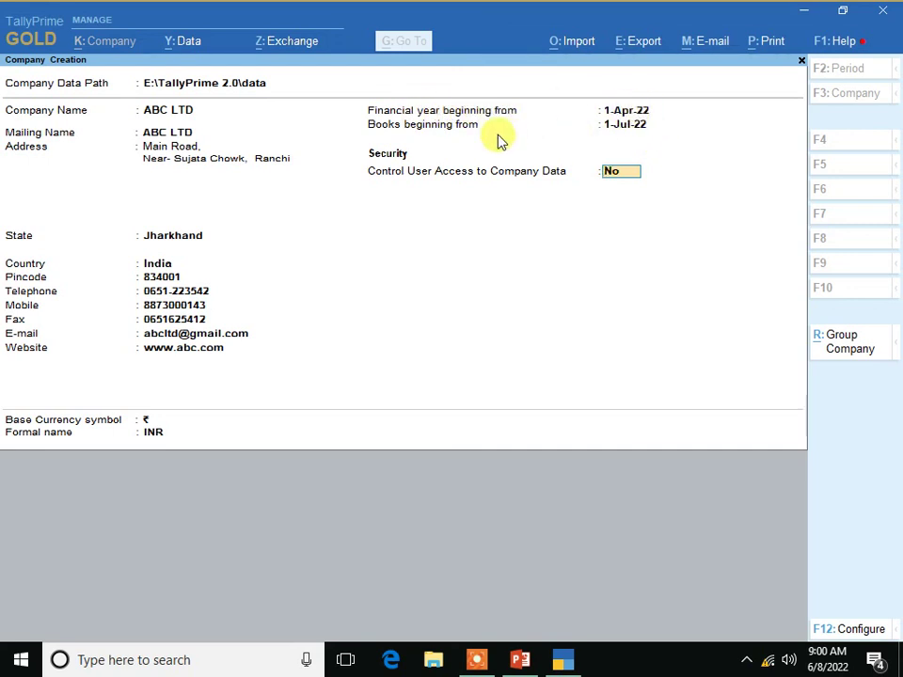
left_click(613, 129)
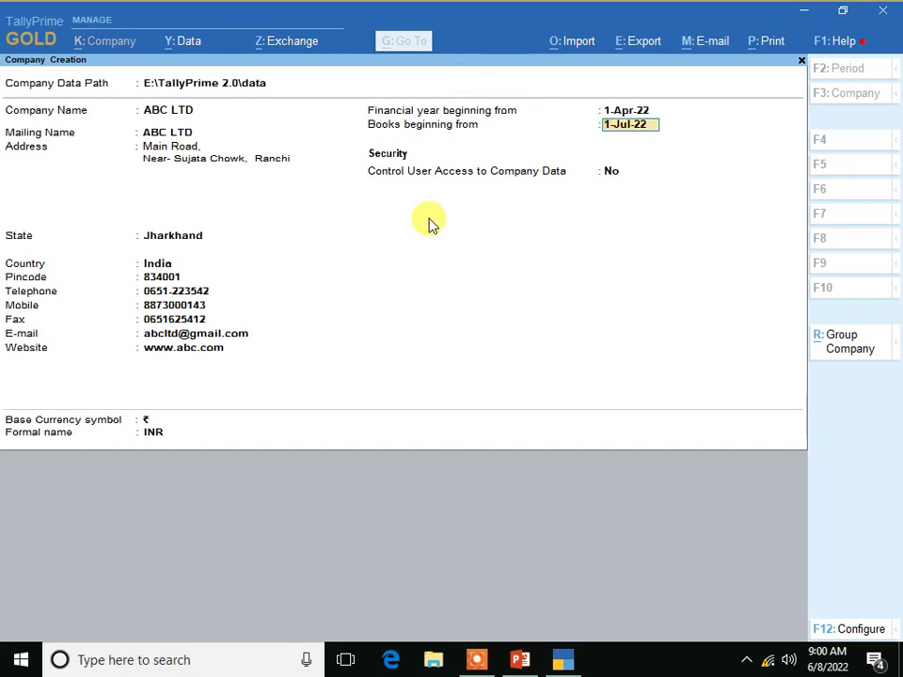
type("1-4-2022")
key("Return")
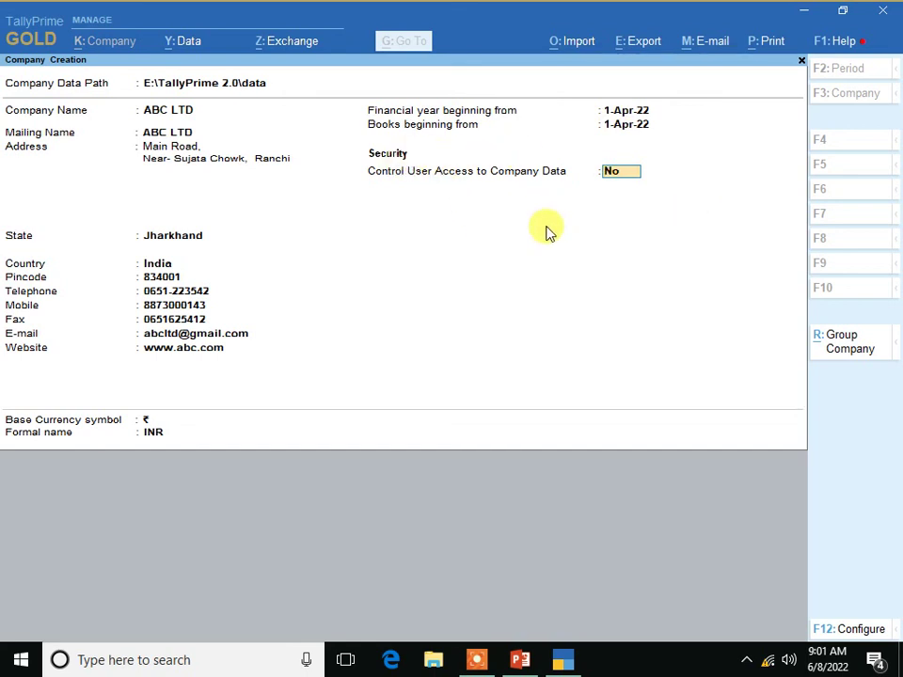
key("Return")
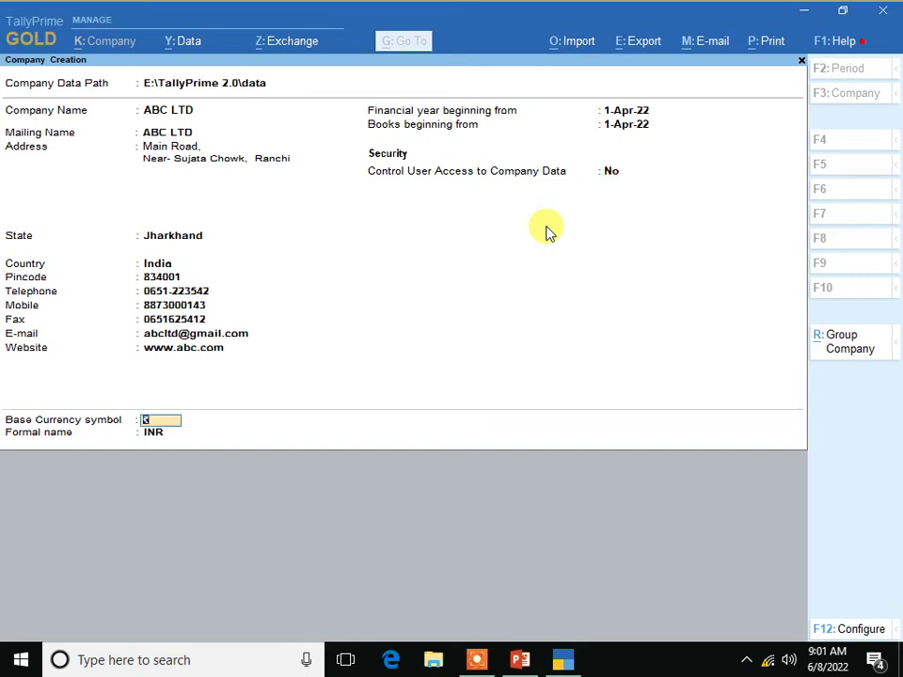
- Accept the base currency symbol to finish the Company Creation form
key("Return")
key("Return")
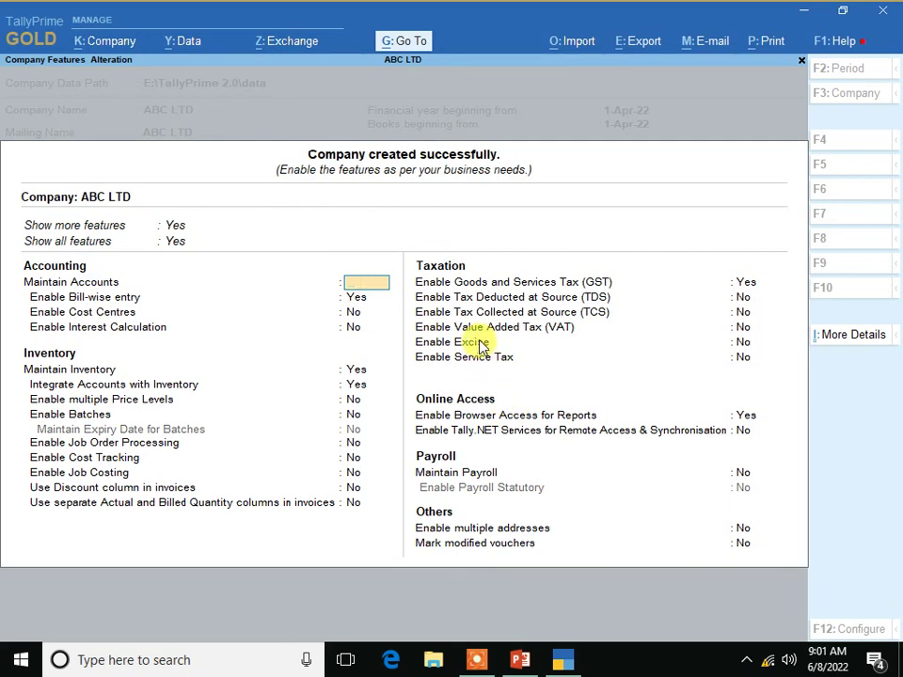
- Quit the Company Features screen, confirming with Y, to reach ABC LTD's Gateway of Tally
key("Escape")
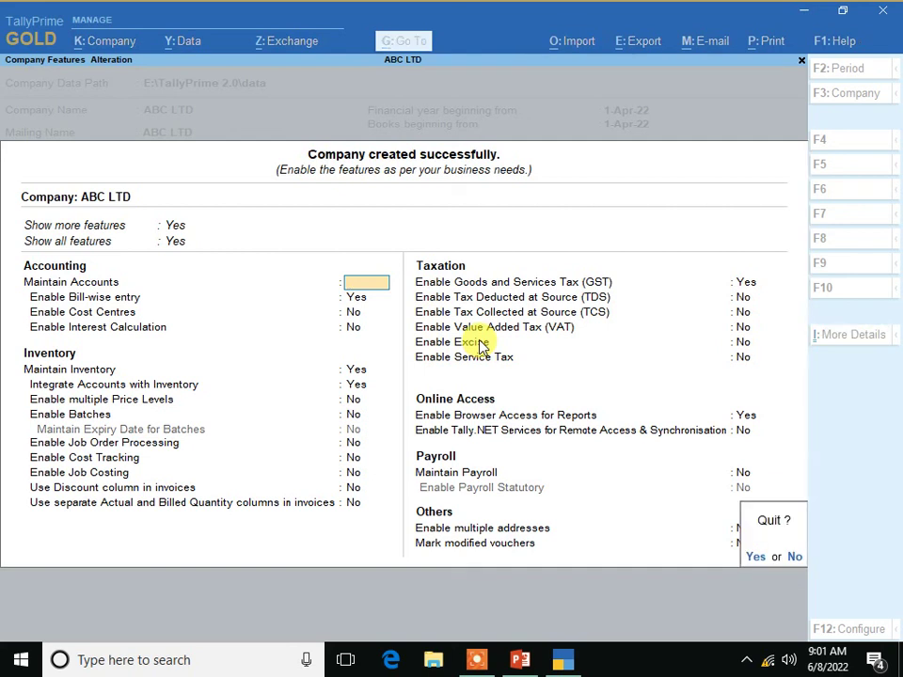
key("y")
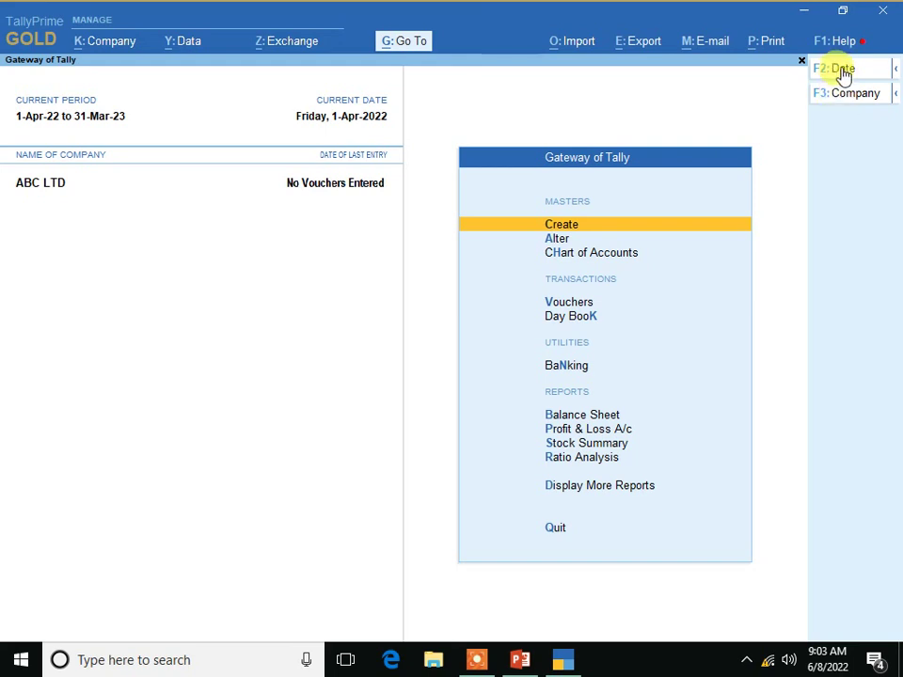
left_click(895, 74)
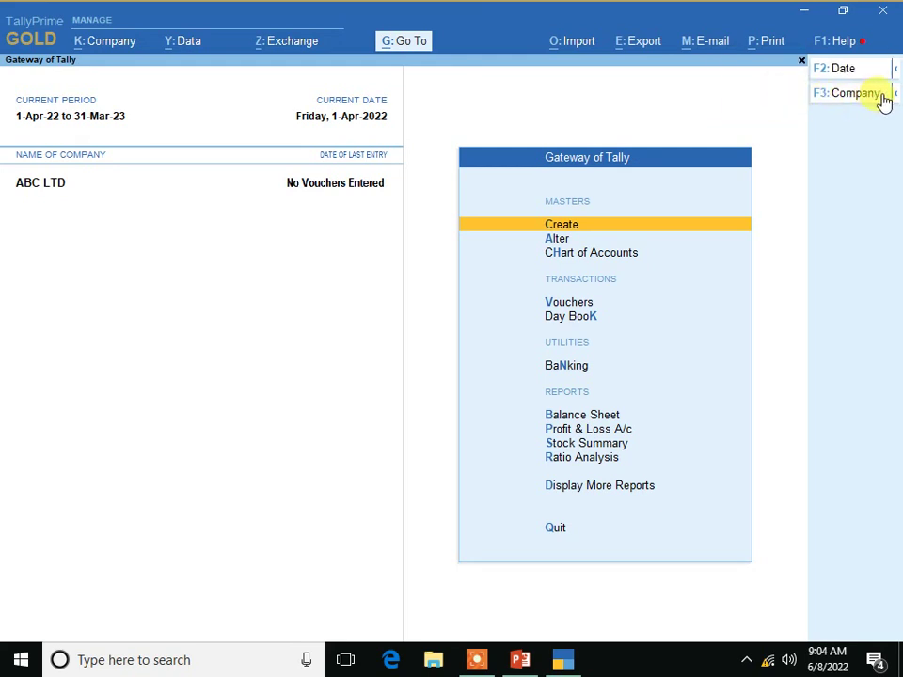
mouse_move(883, 97)
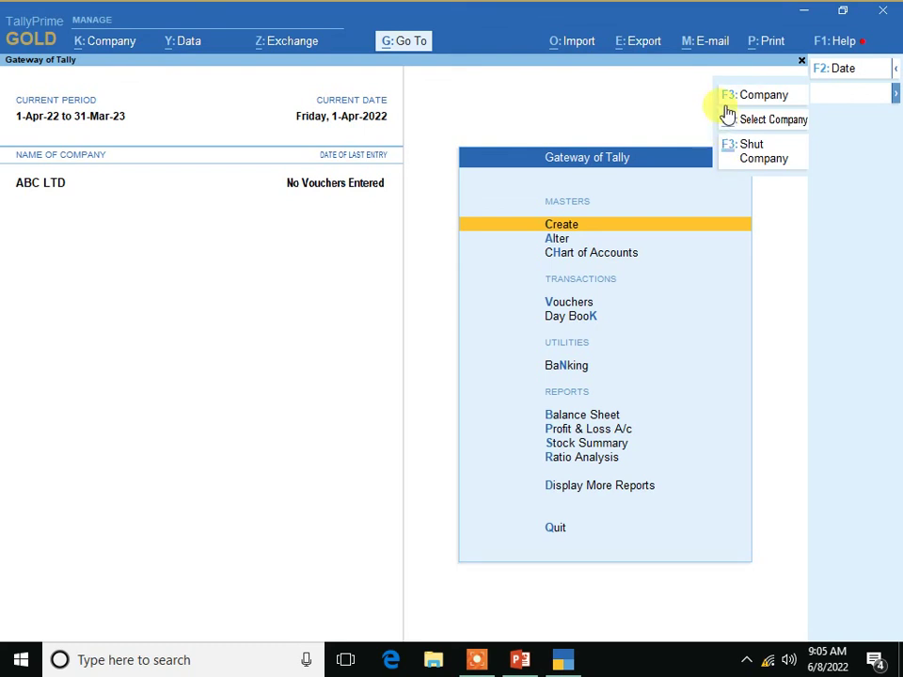
left_click(727, 113)
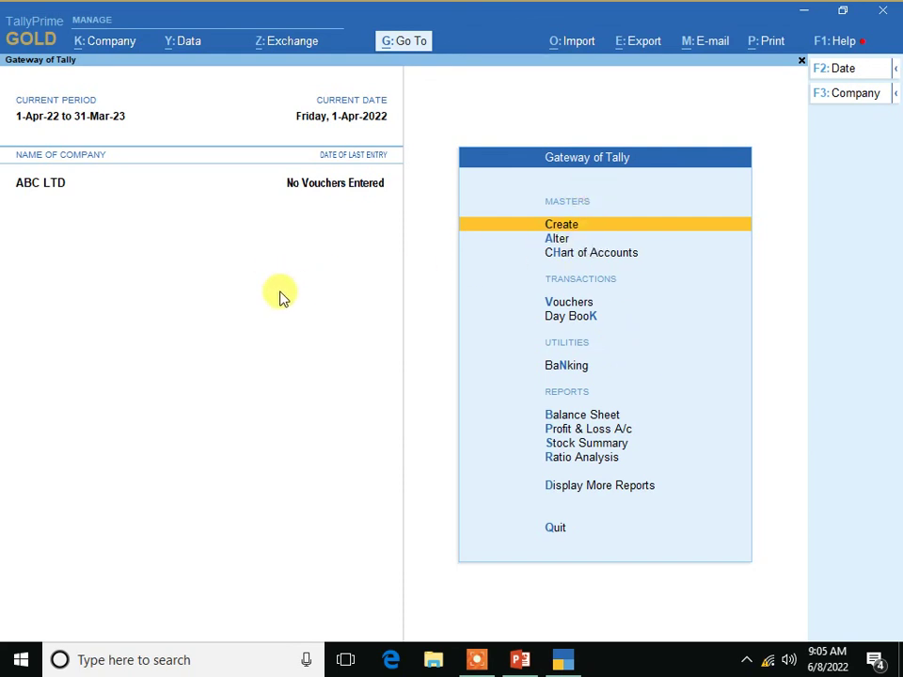
- Bring the Tally Prime introduction deck forward and present slide 2 as a slide show
left_click(520, 662)
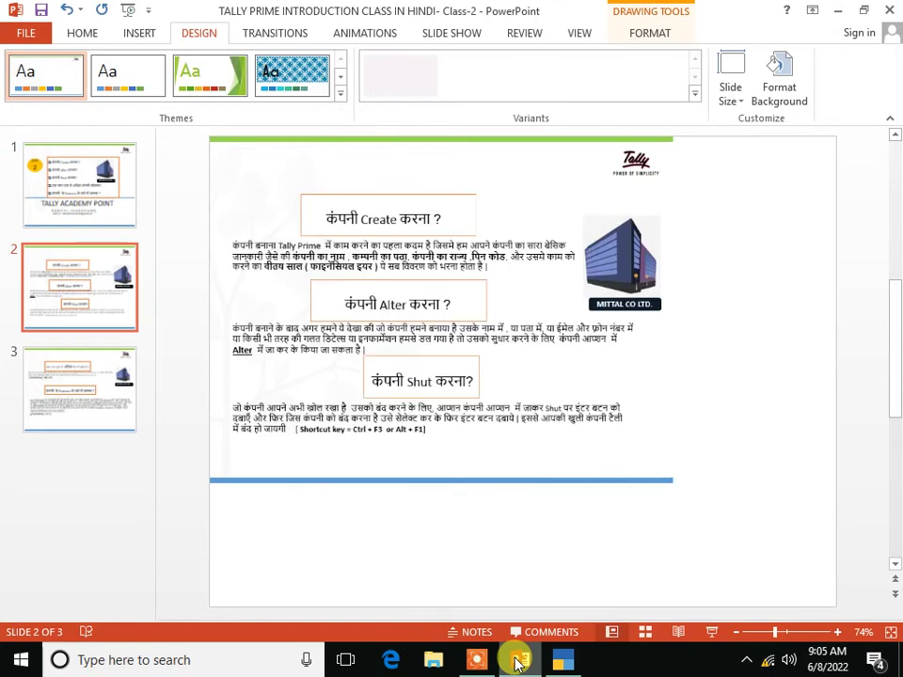
left_click(711, 633)
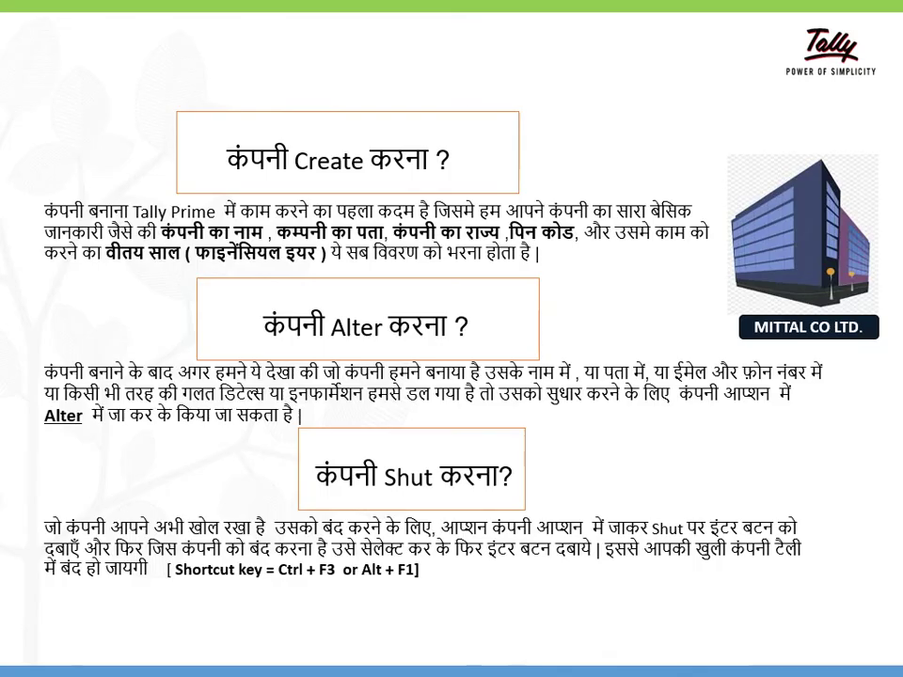
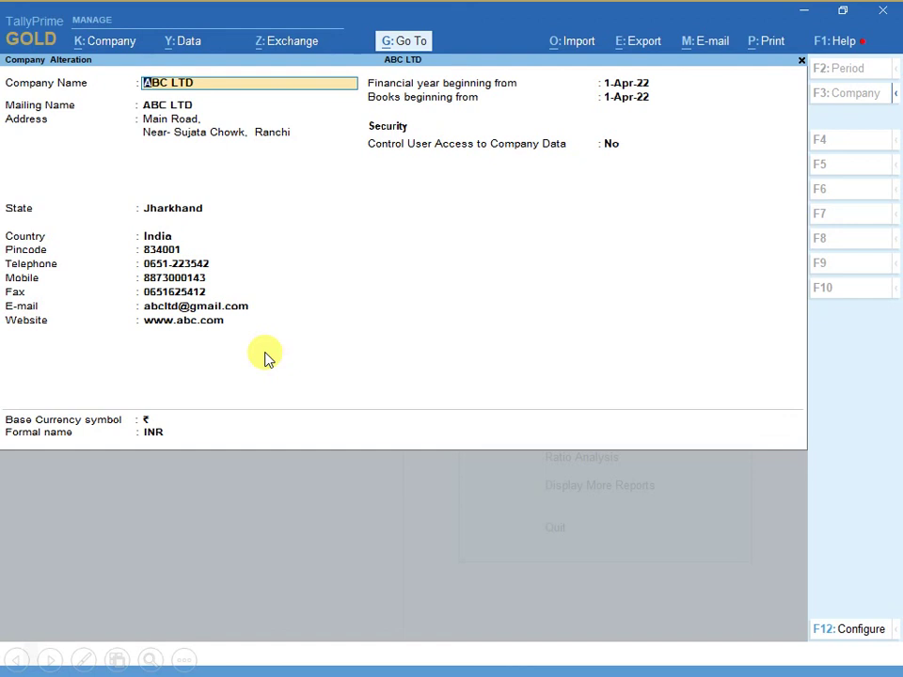
key("Return")
key("Return")
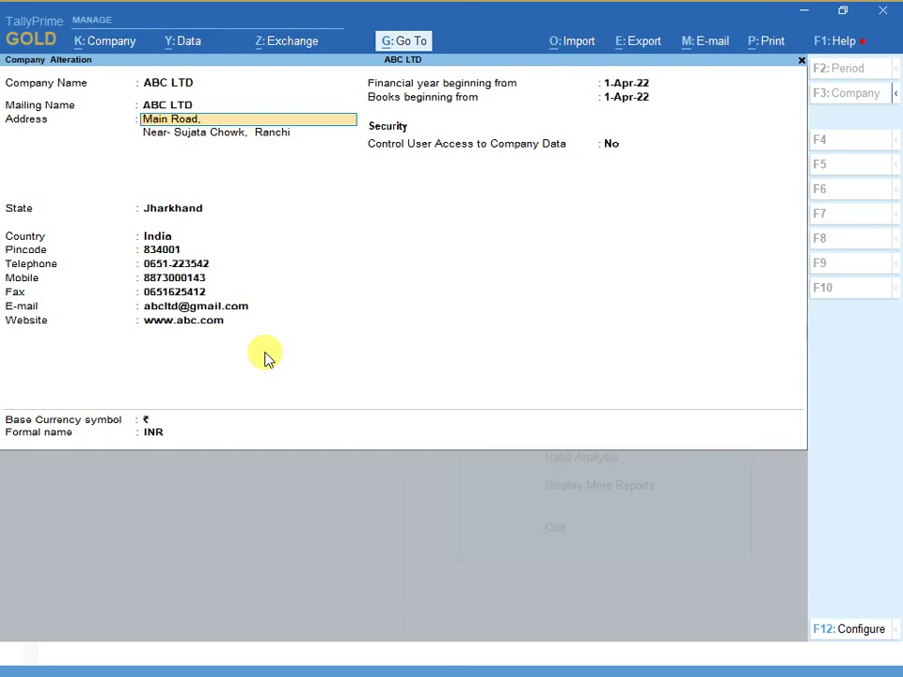
key("Return")
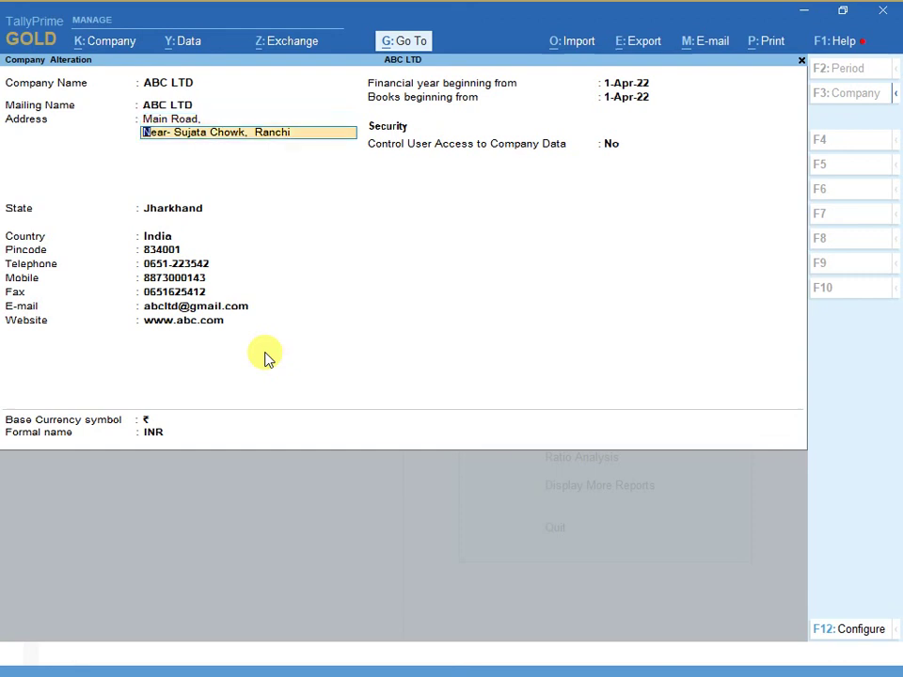
key("BackSpace")
key("BackSpace")
key("BackSpace")
key("Return")
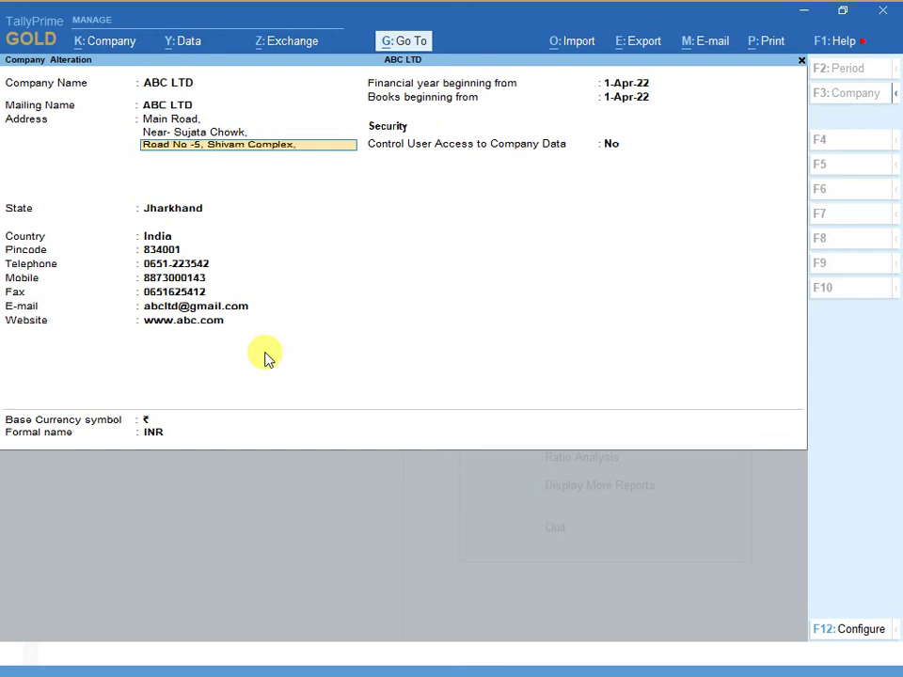
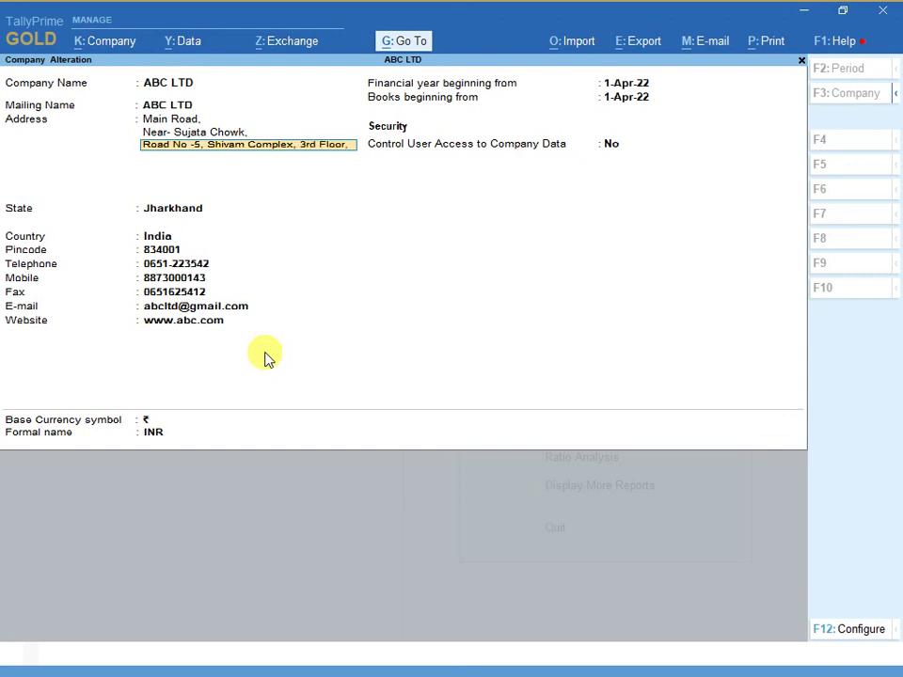
key("Return")
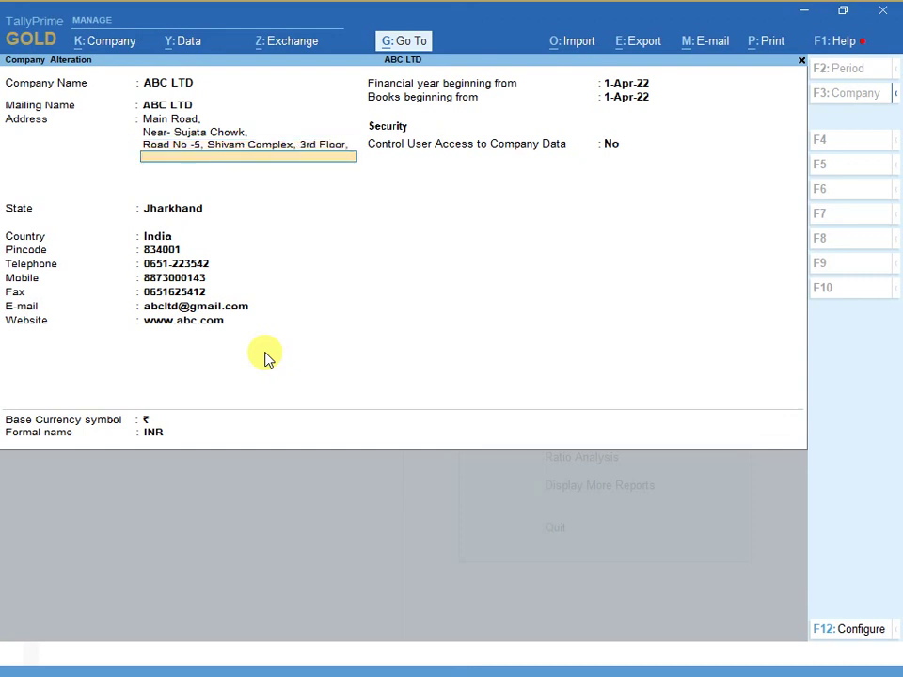
key("BackSpace")
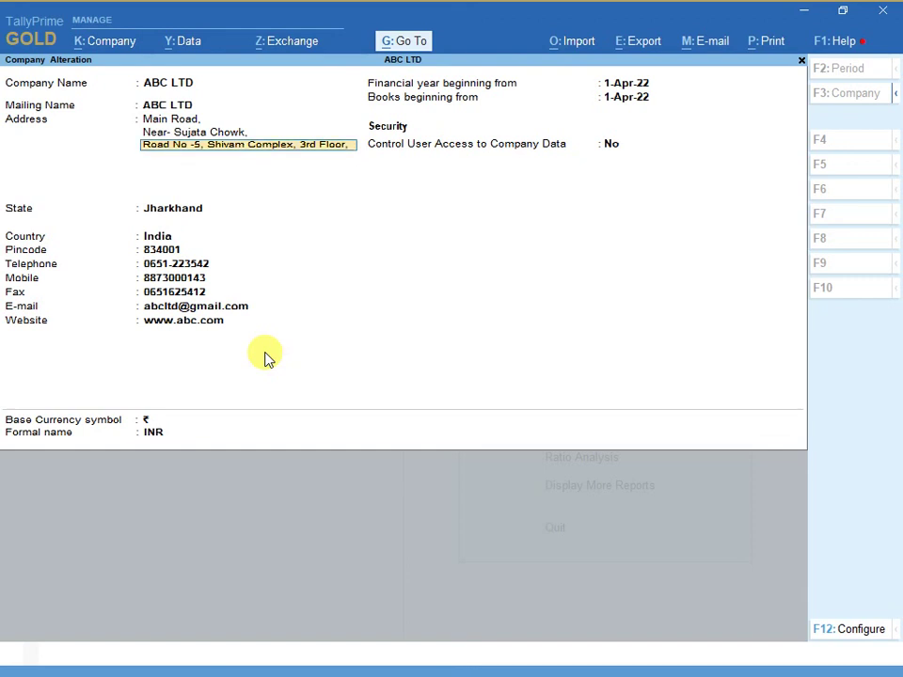
- Copy the Road No -5 line to the top, rewrite line 2 as 'Main Road, Near- Sujata Chowk,' and clear line 3
key("ctrl")
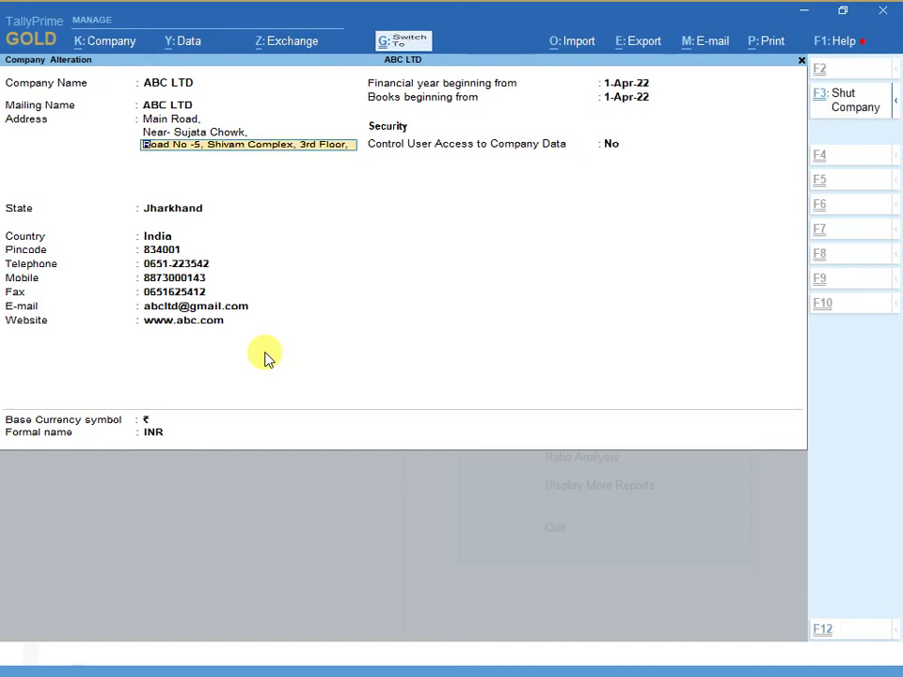
key("Up")
key("Up")
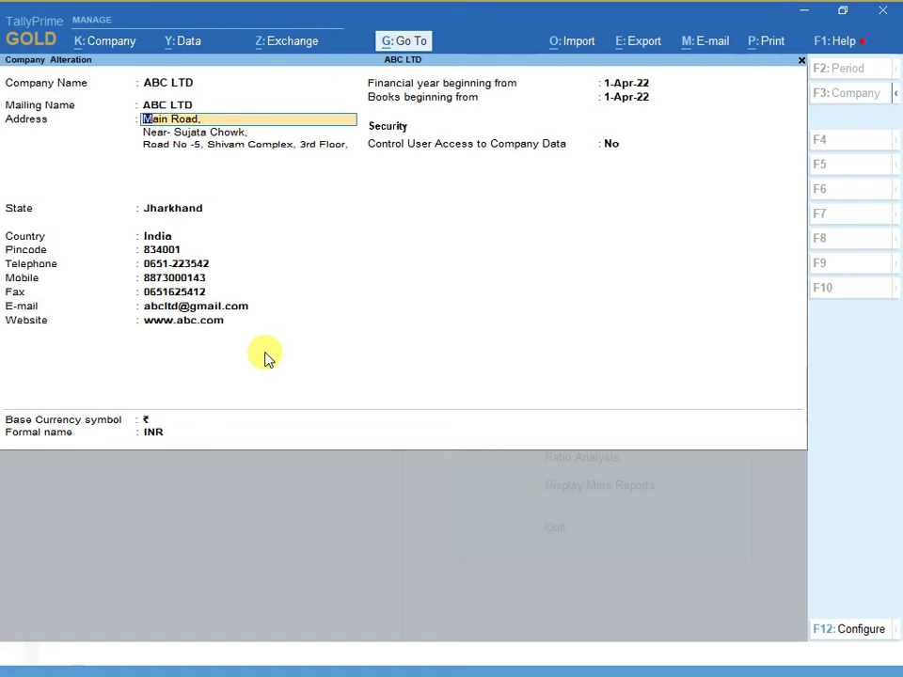
key("Escape")
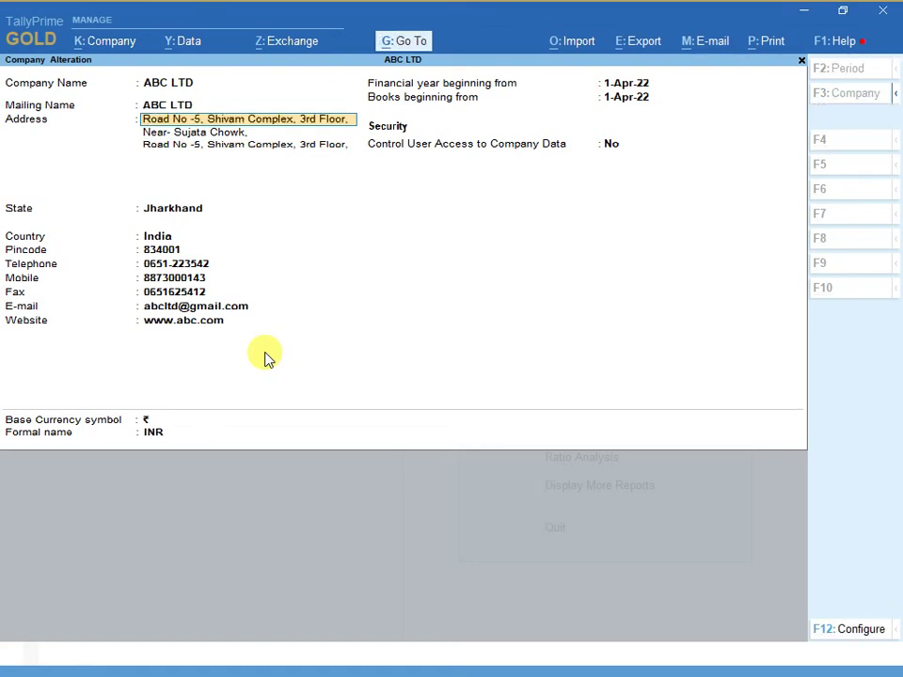
key("Return")
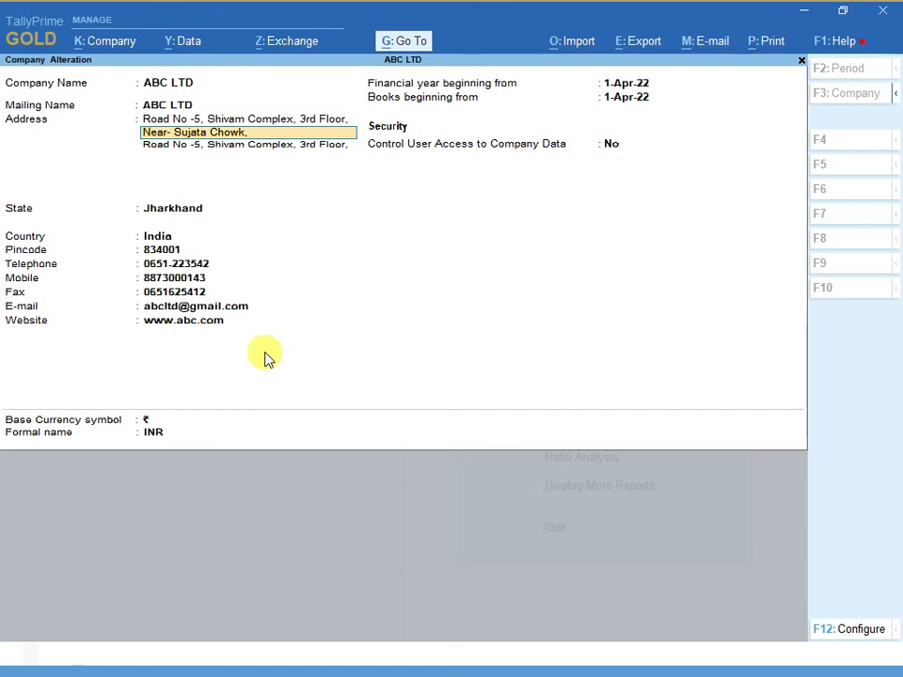
type("Main Road, ")
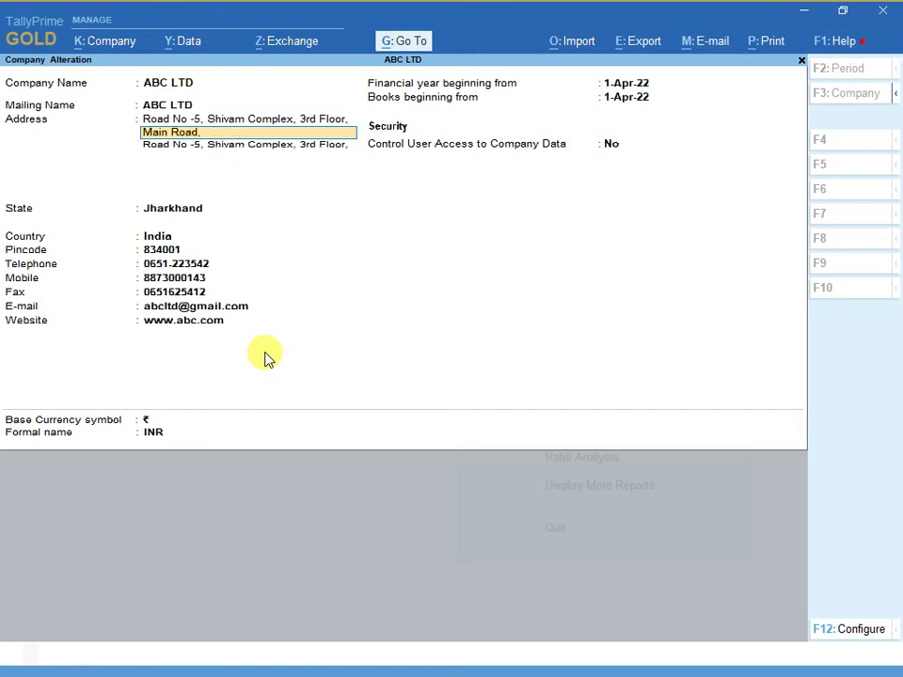
type("Near- Sujata Chowk")
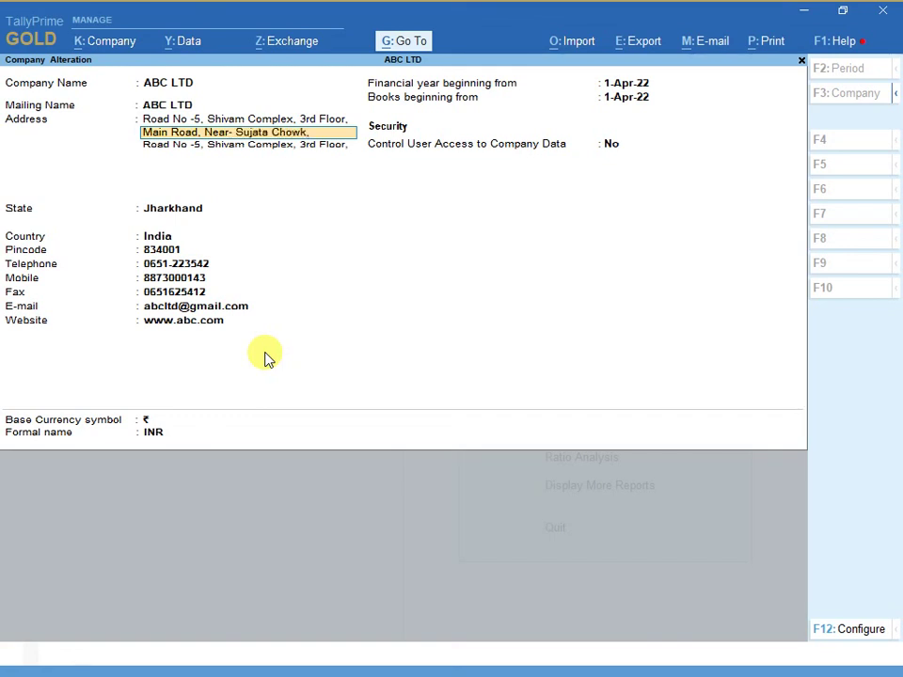
type(",")
key("Return")
key("BackSpace")
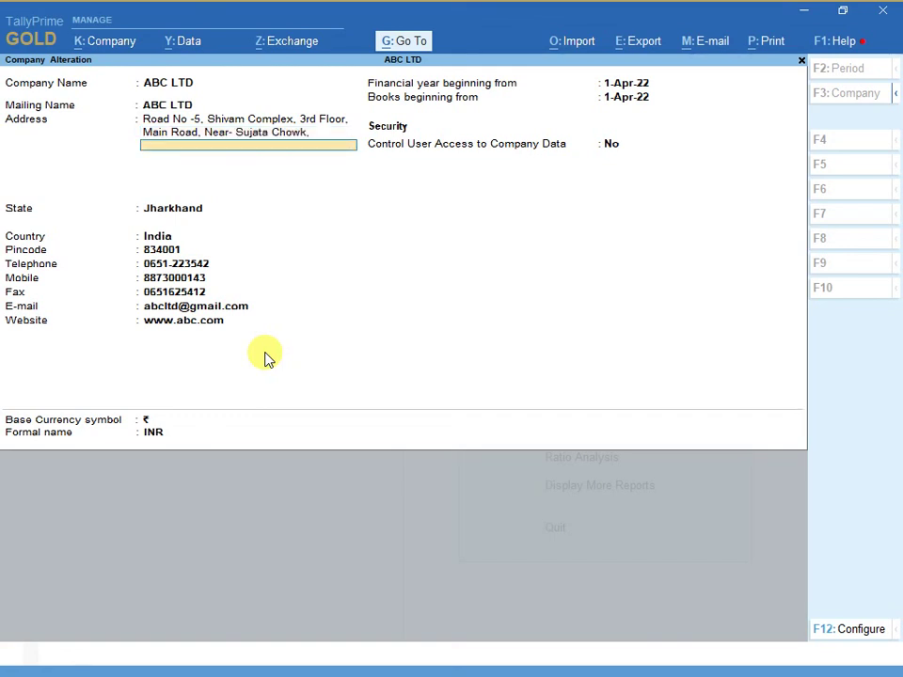
key("Return")
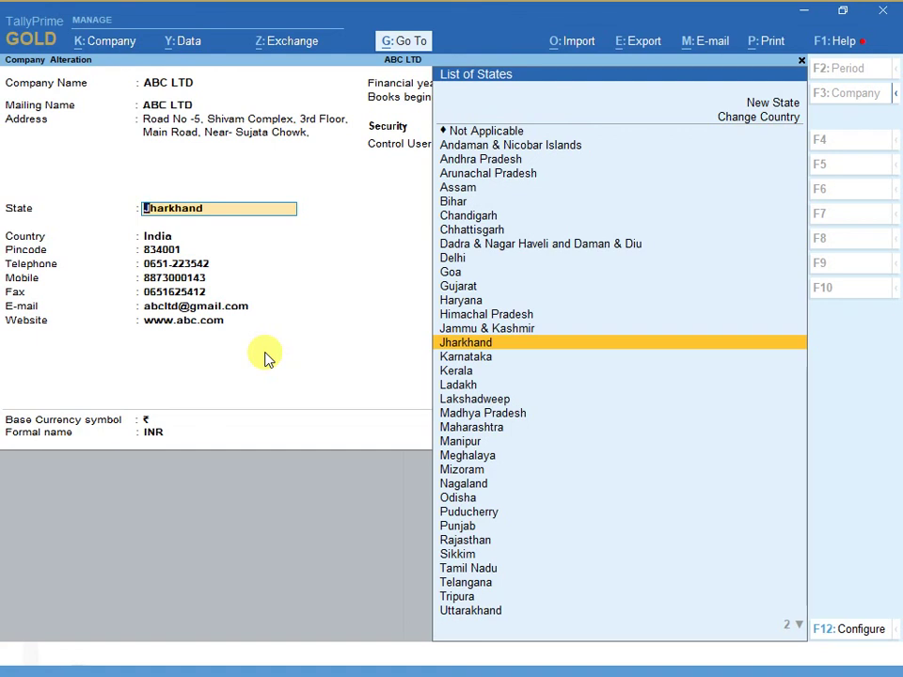
- Add Ranchi as the last line of ABC LTD's address
key("BackSpace")
key("Return")
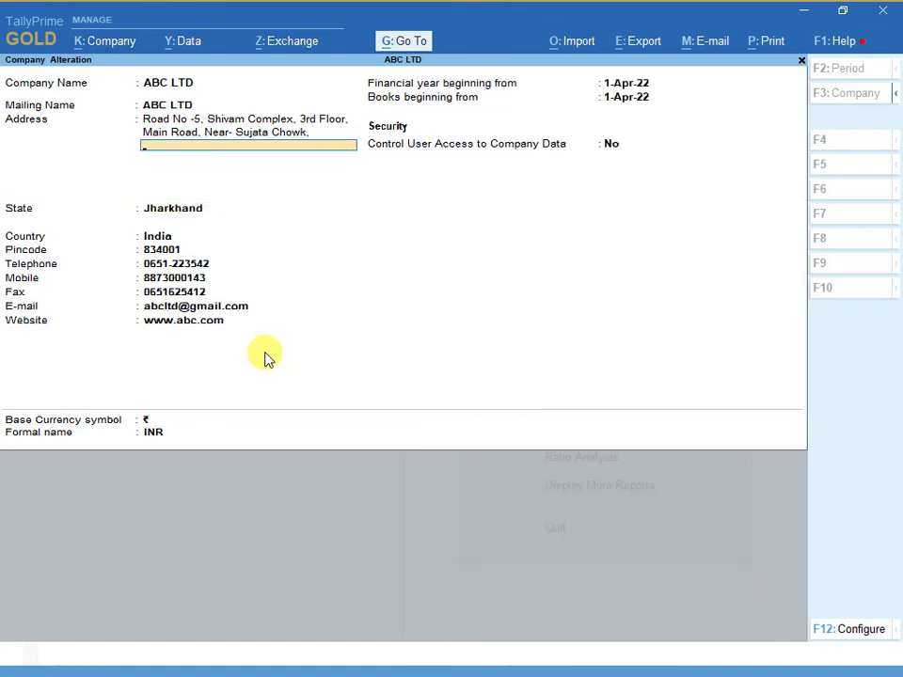
type("Ranchi")
key("Return")
key("Return")
key("Return")
key("Return")
key("Return")
key("Return")
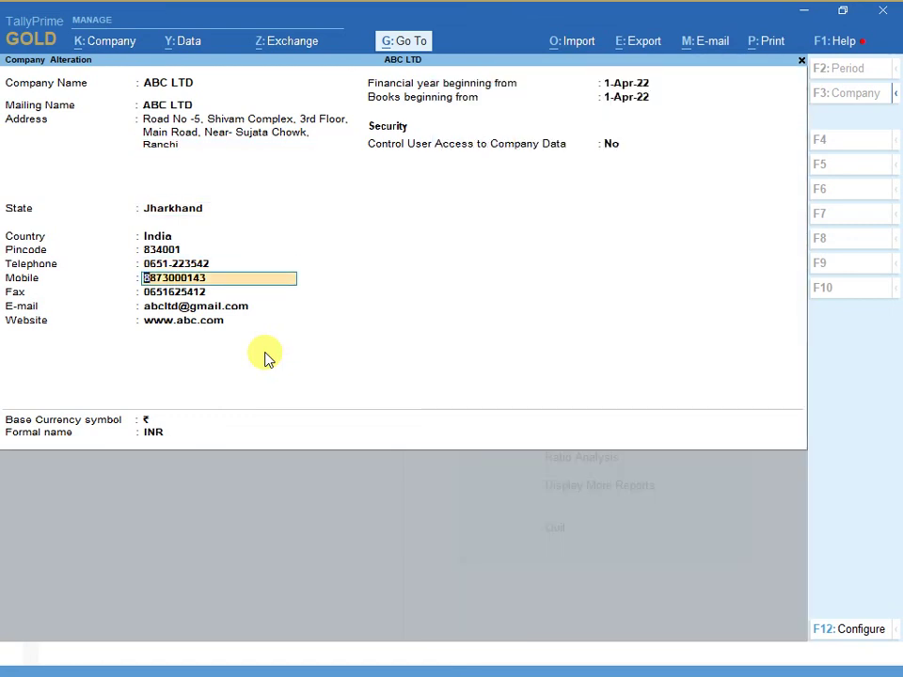
- Correct the company e-mail and continue past the financial year fields to the currency name
key("Up")
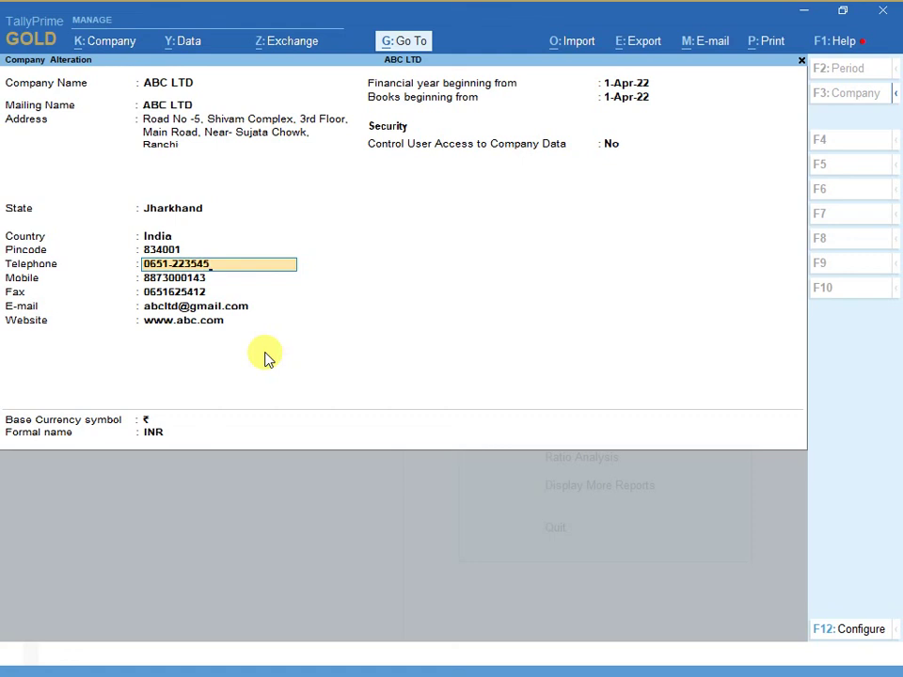
key("Down")
key("Down")
key("Down")
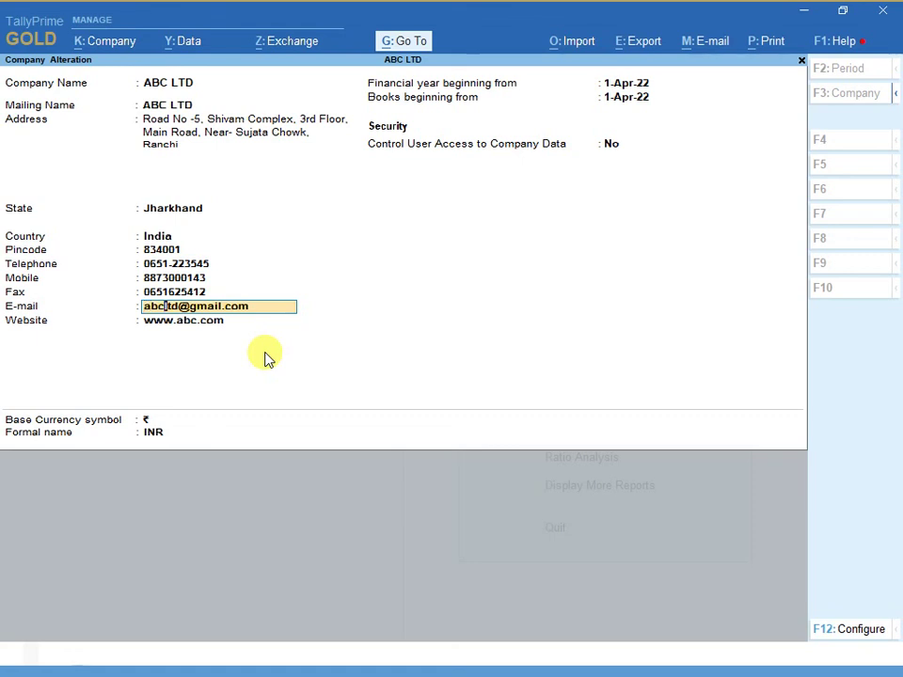
key("BackSpace")
key("BackSpace")
key("Delete")
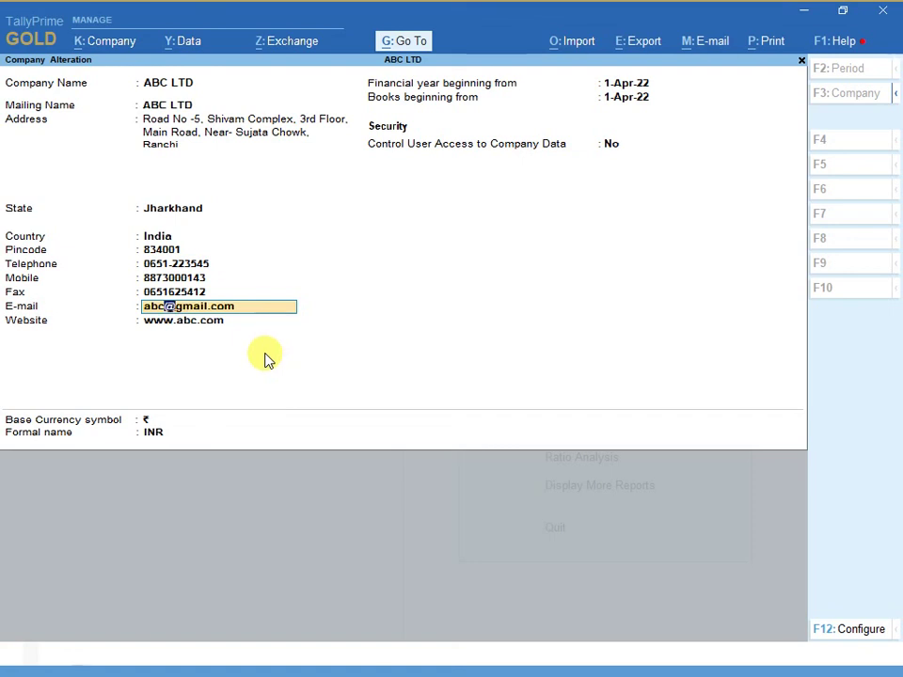
key("Return")
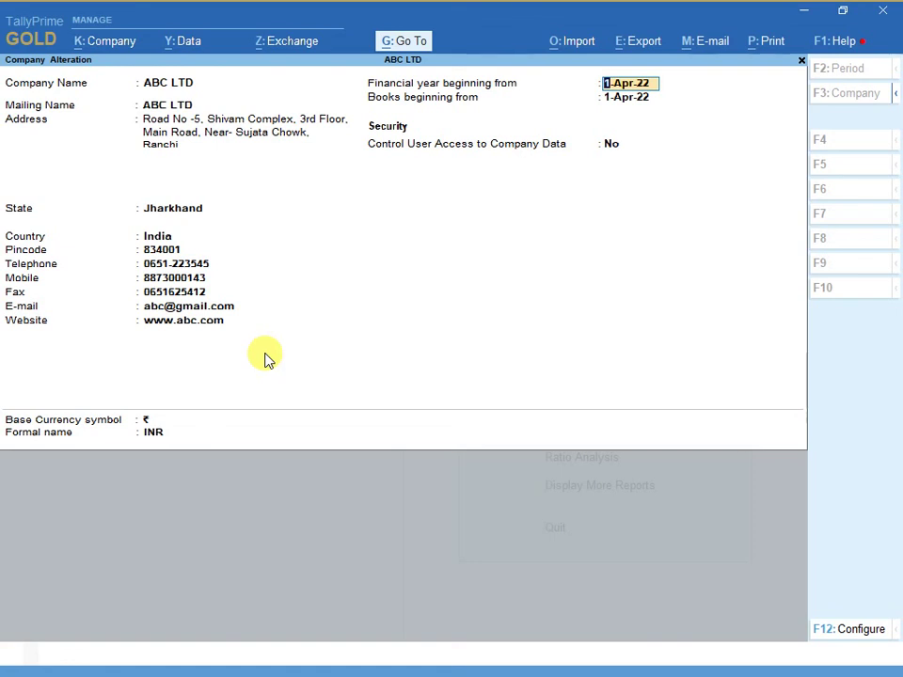
key("Return")
key("Return")
key("Return")
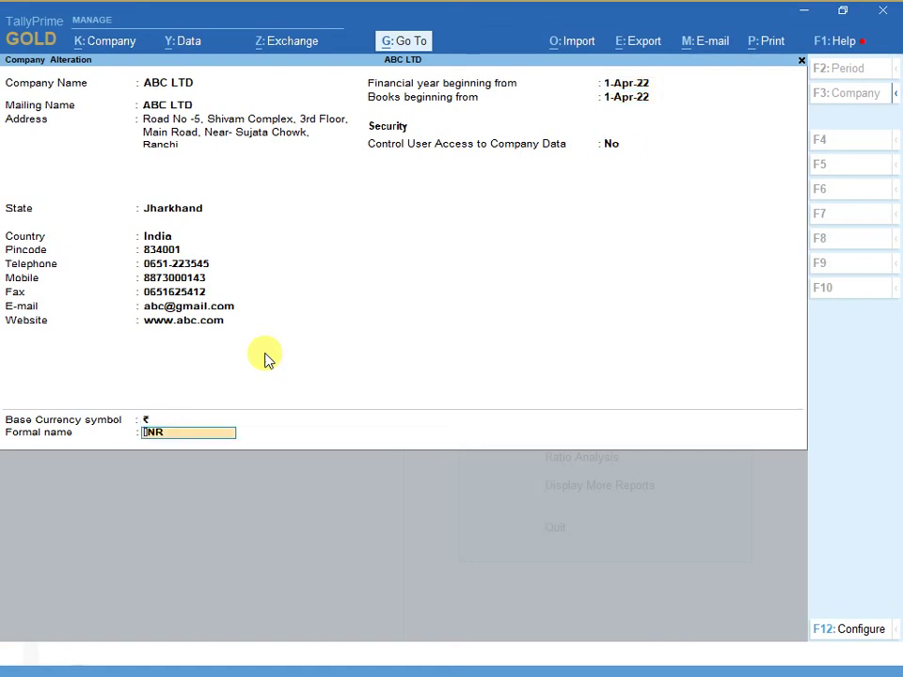
key("Return")
key("Return")
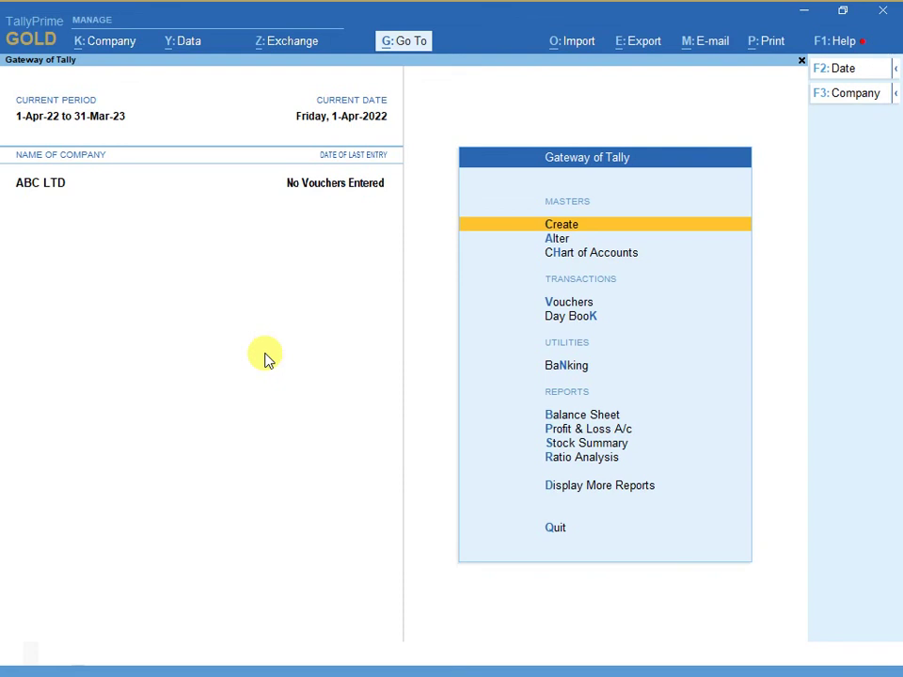
key("alt+Tab")
key("alt+Tab")
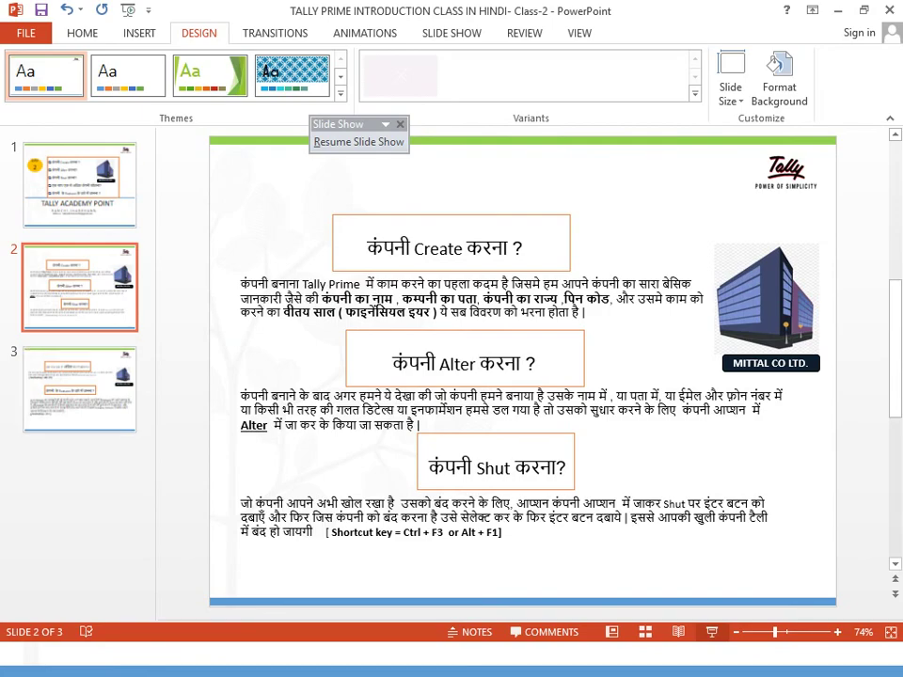
key("alt+Tab")
key("alt+Tab")
key("alt+Tab")
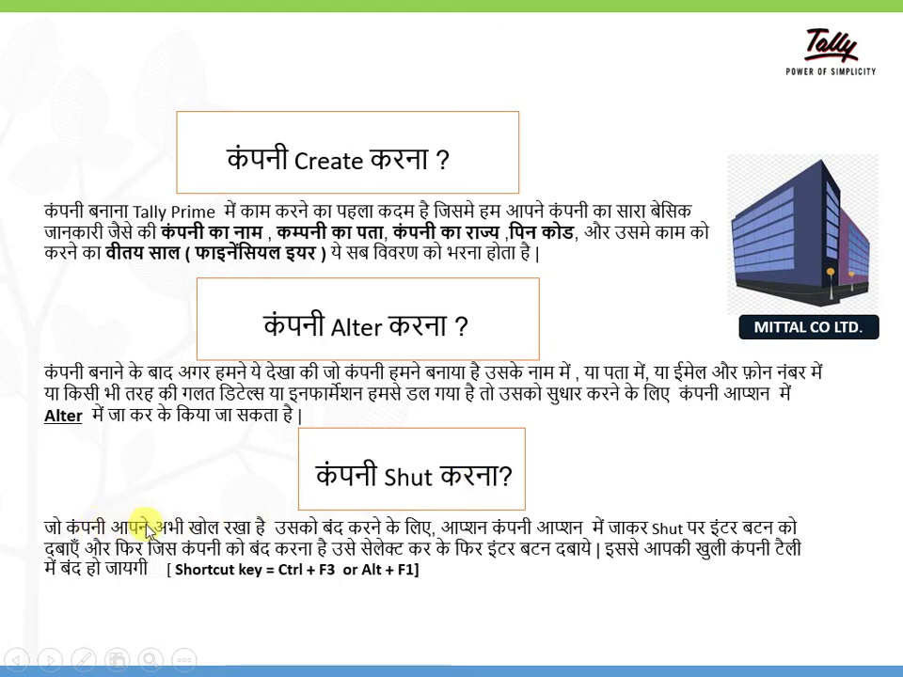
key("alt+Tab")
key("alt+Tab")
key("alt+shift+Tab")
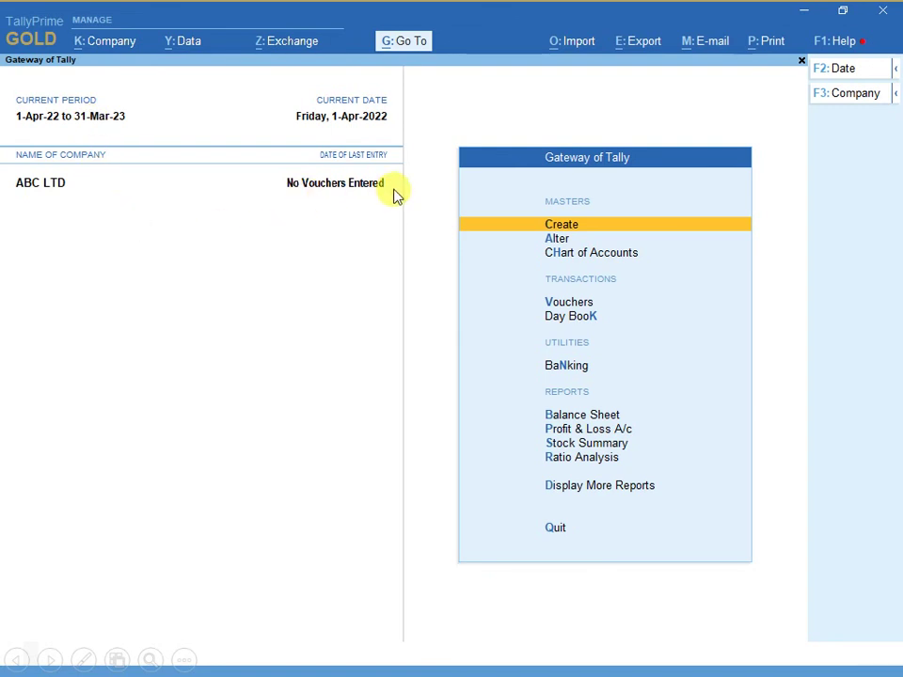
- Check the slide show, then choose Company > Shut in TallyPrime to list ABC LTD
key("alt+Tab")
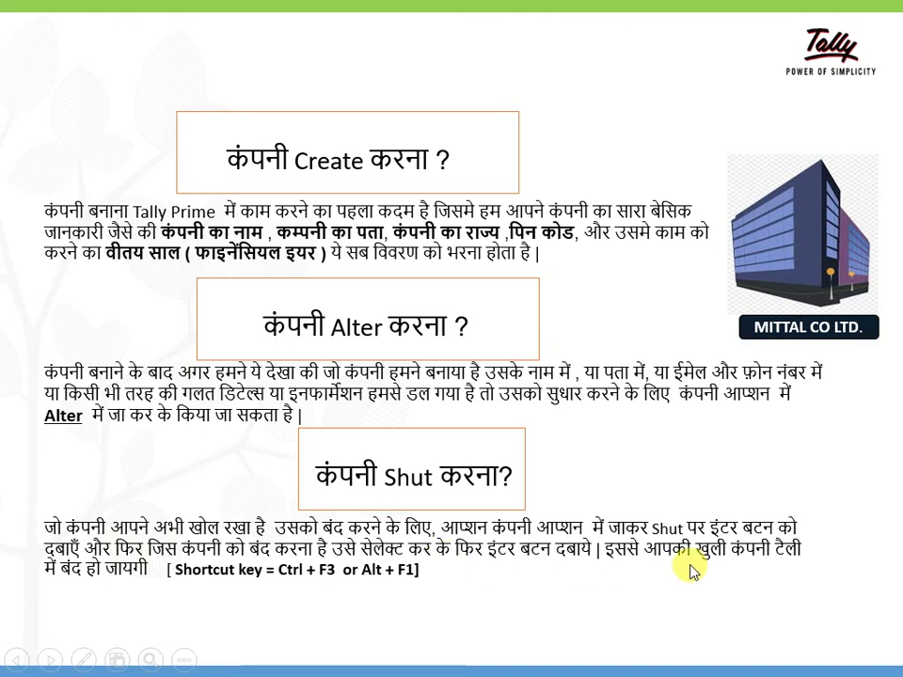
key("alt+Tab")
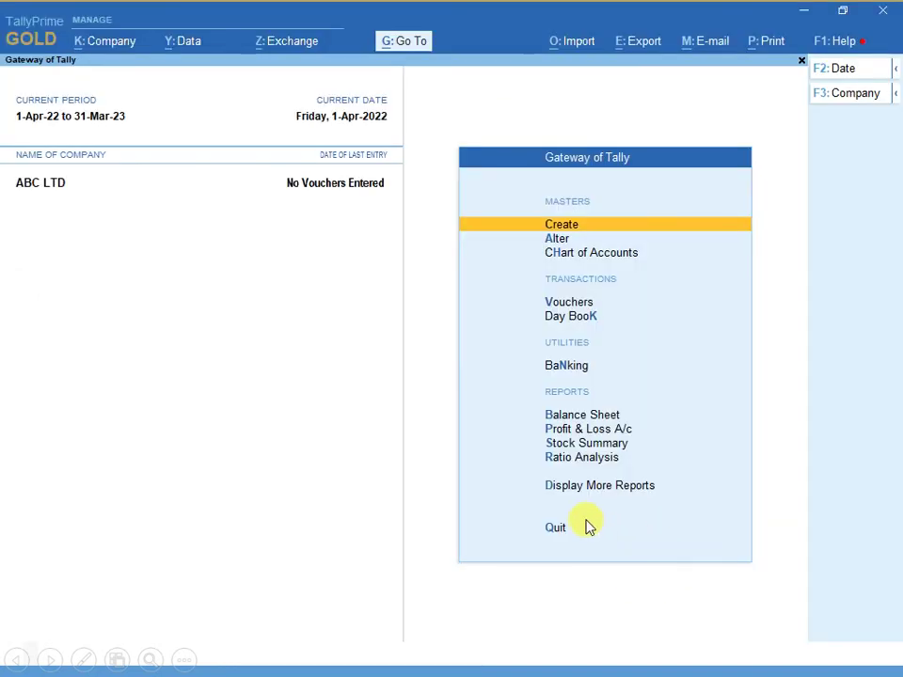
left_click(93, 47)
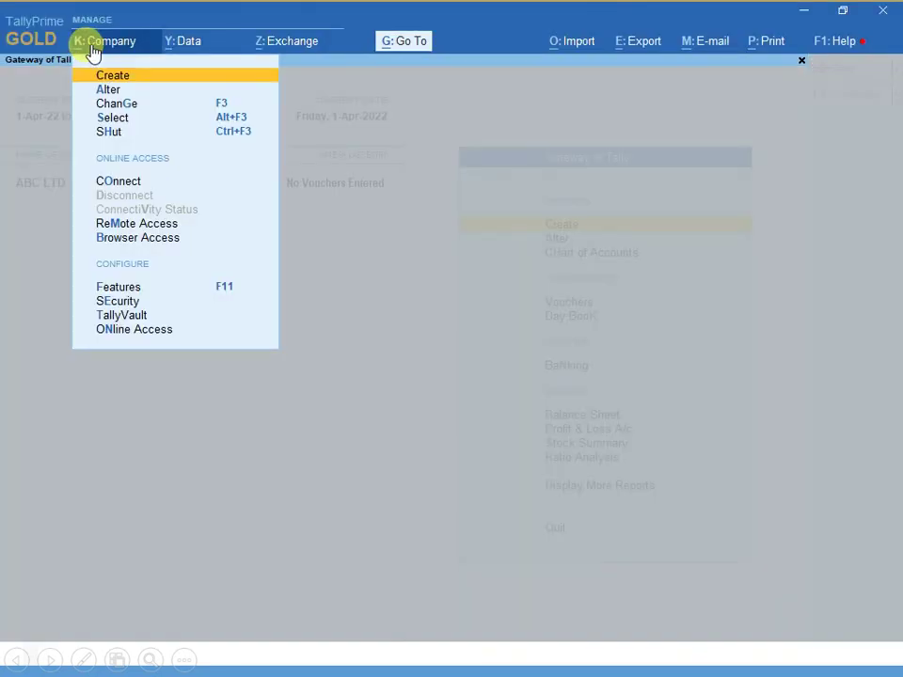
left_click(113, 134)
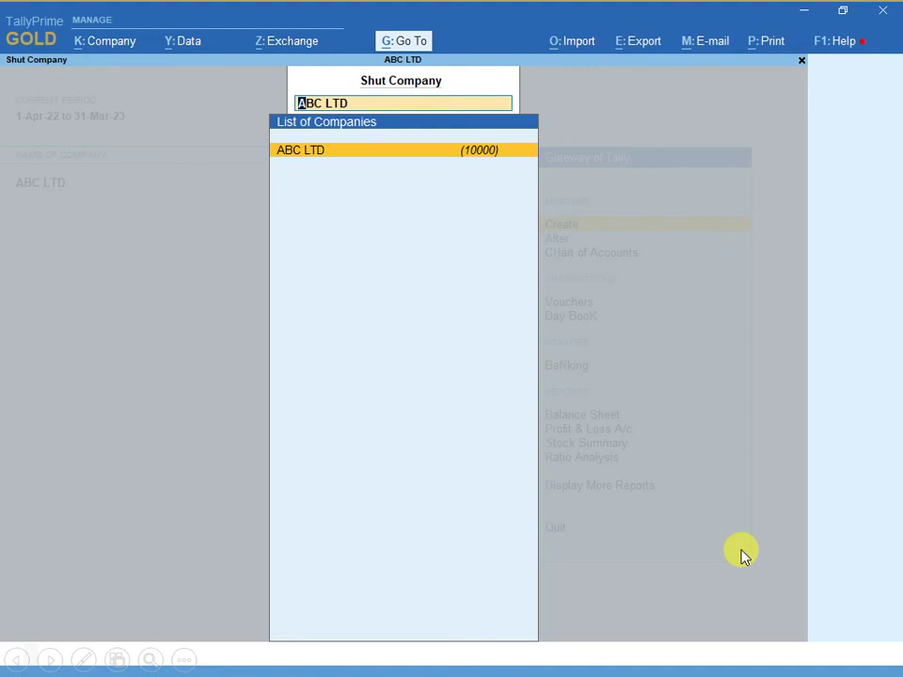
- Shut ABC LTD, then reopen it from the Select Company list
left_click(740, 547)
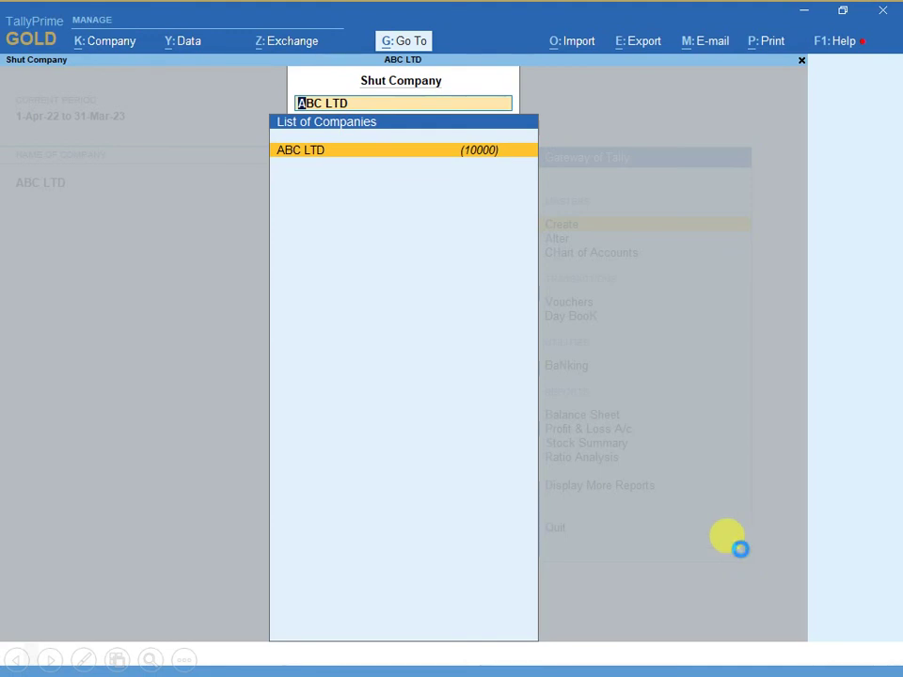
key("F3")
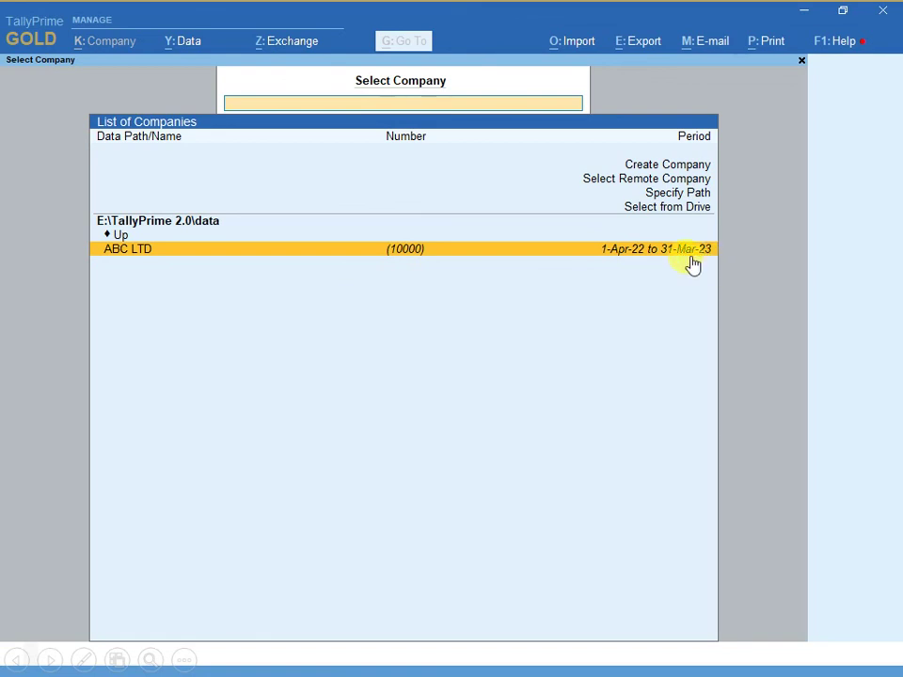
left_click(664, 251)
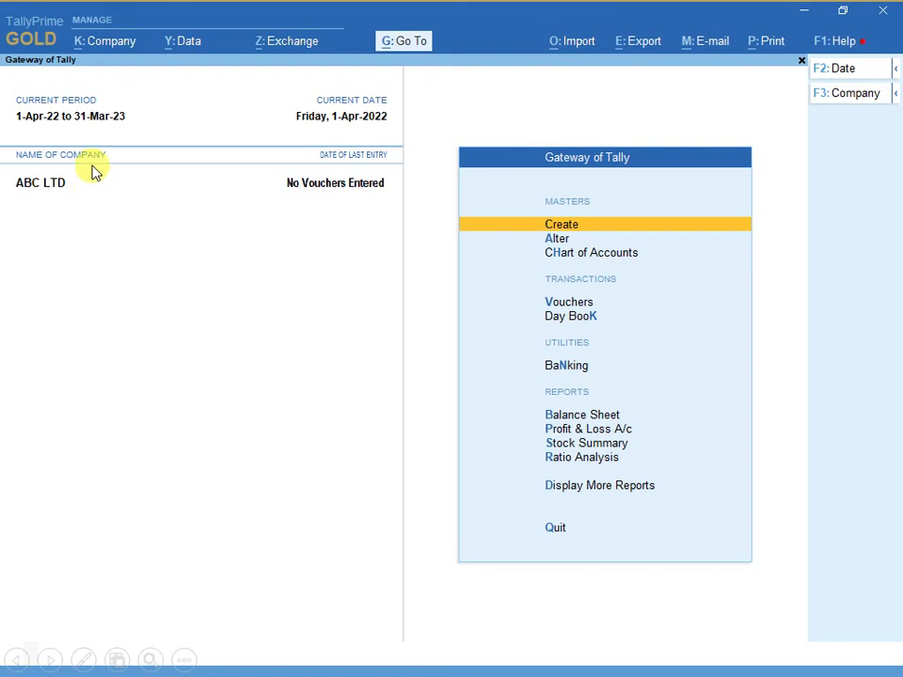
left_click(94, 47)
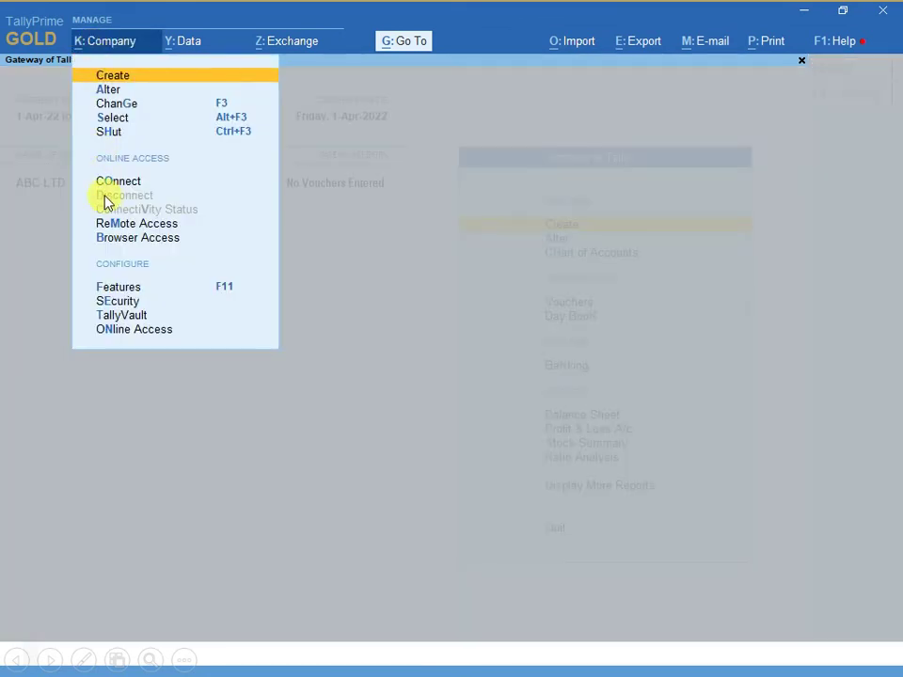
left_click(113, 131)
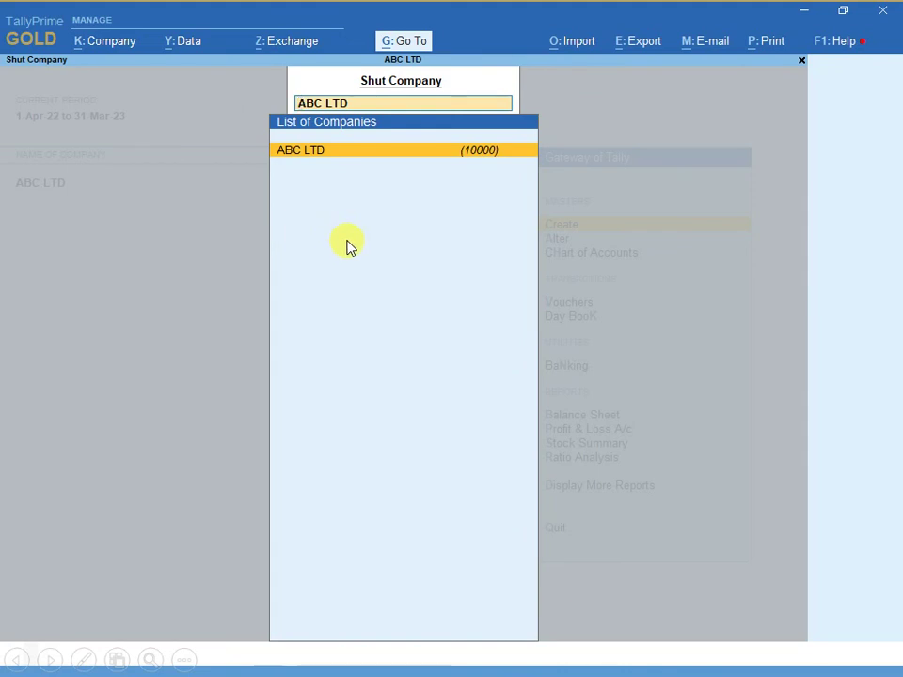
key("Return")
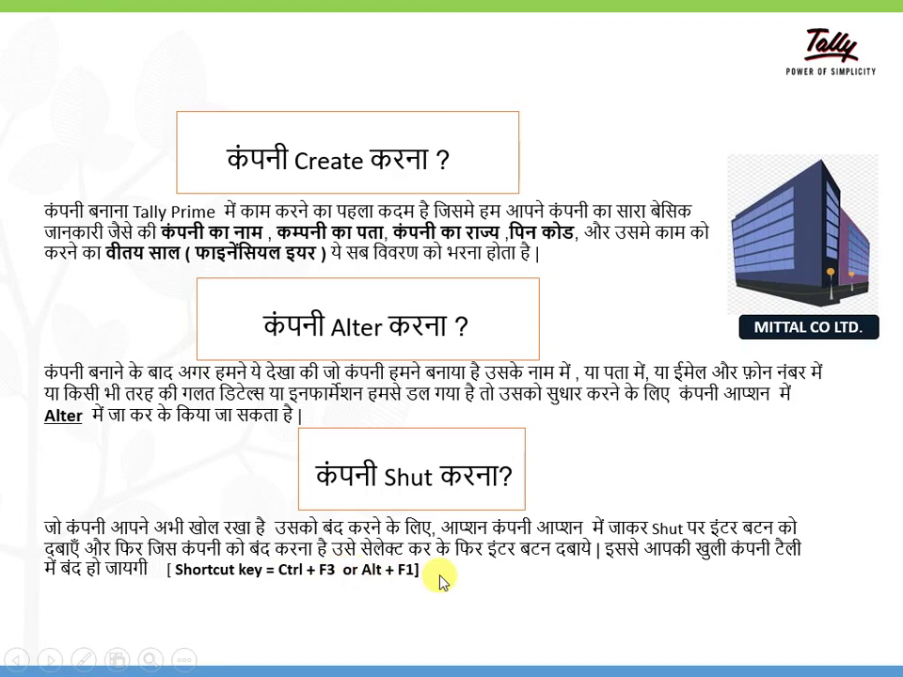
key("alt+Tab")
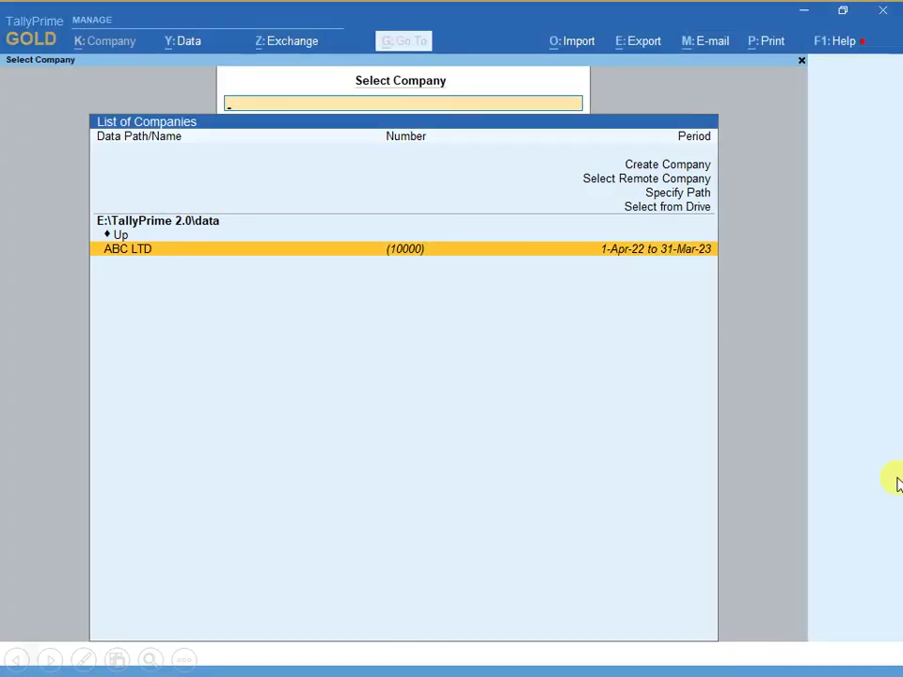
key("Return")
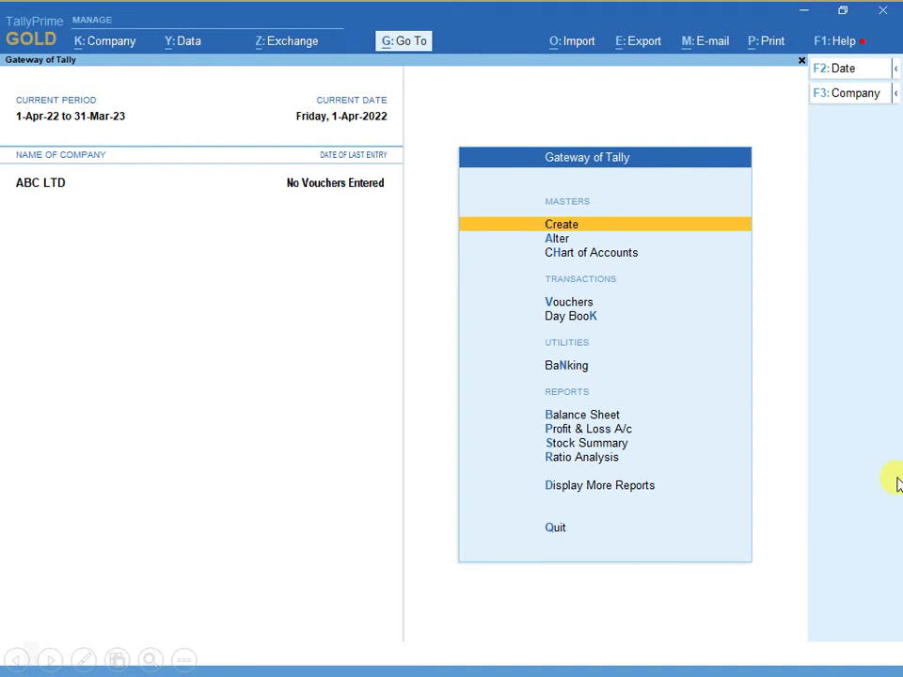
key("alt+F3")
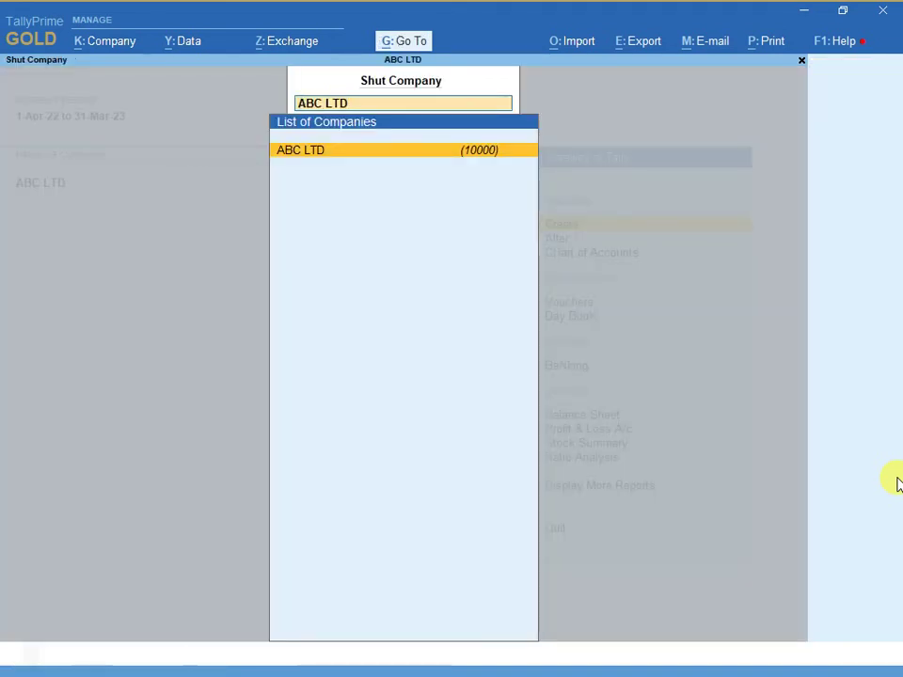
key("Return")
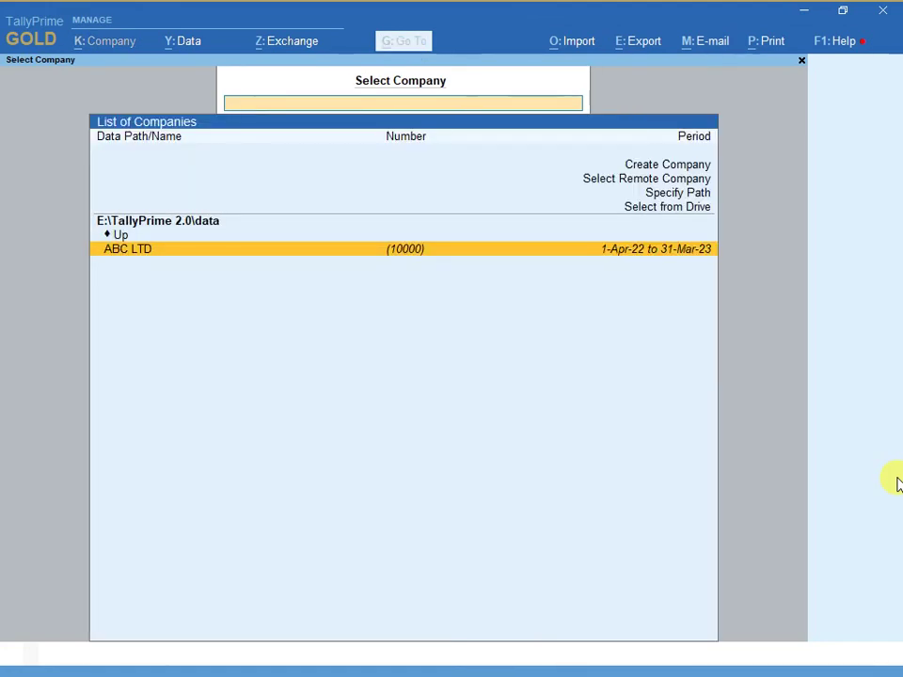
key("Return")
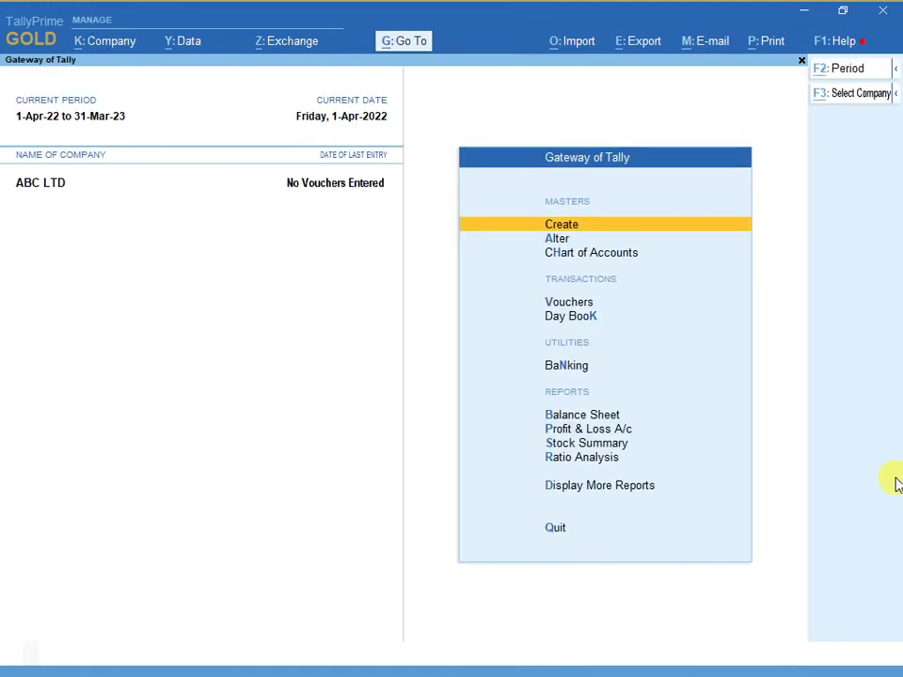
key("alt+F3")
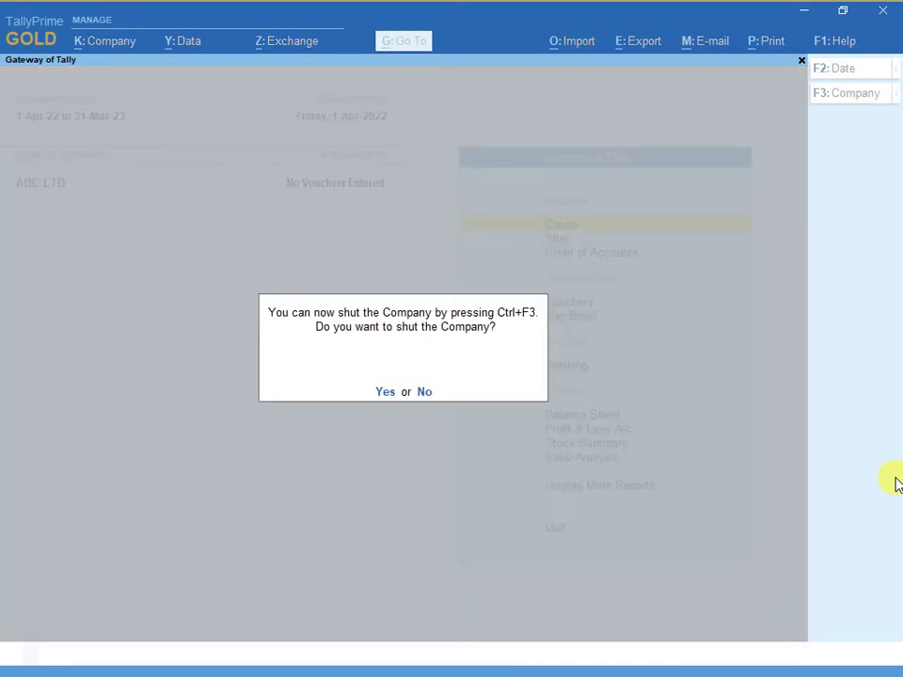
key("y")
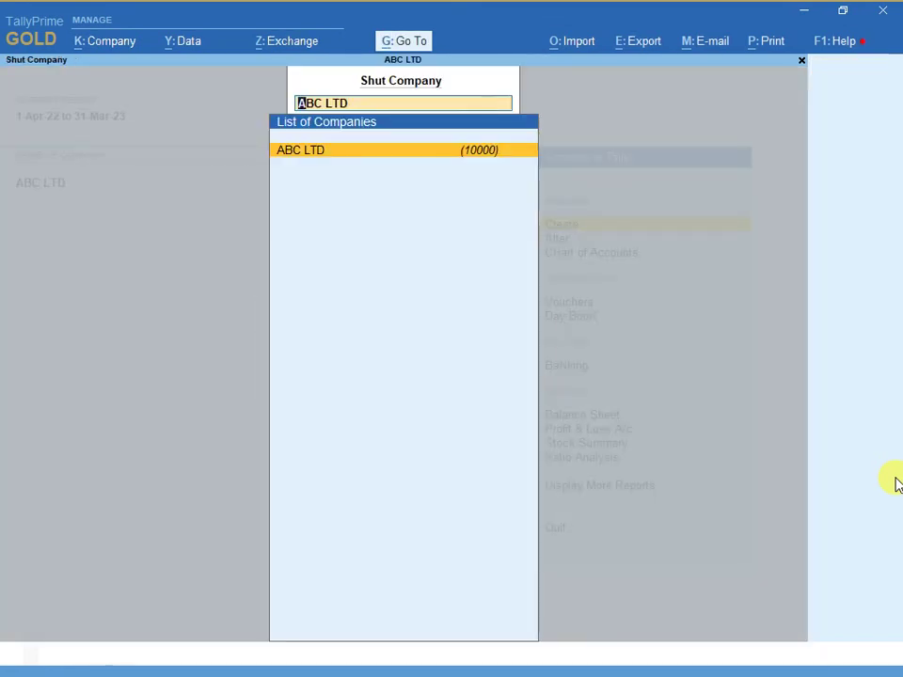
key("Return")
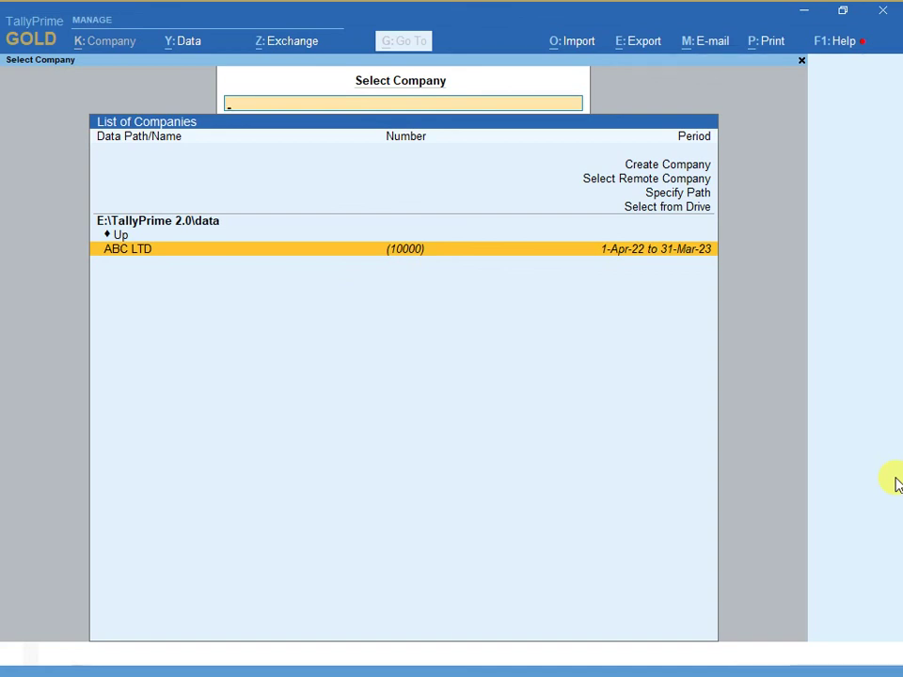
key("Return")
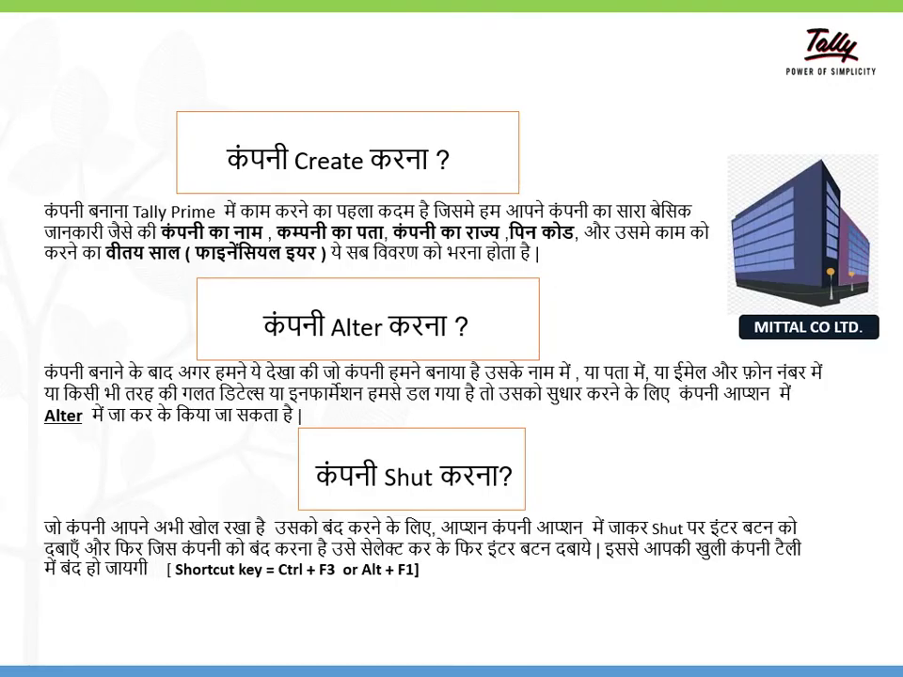
- Advance to the slide on multiple companies and Features, then return to TallyPrime
key("Right")
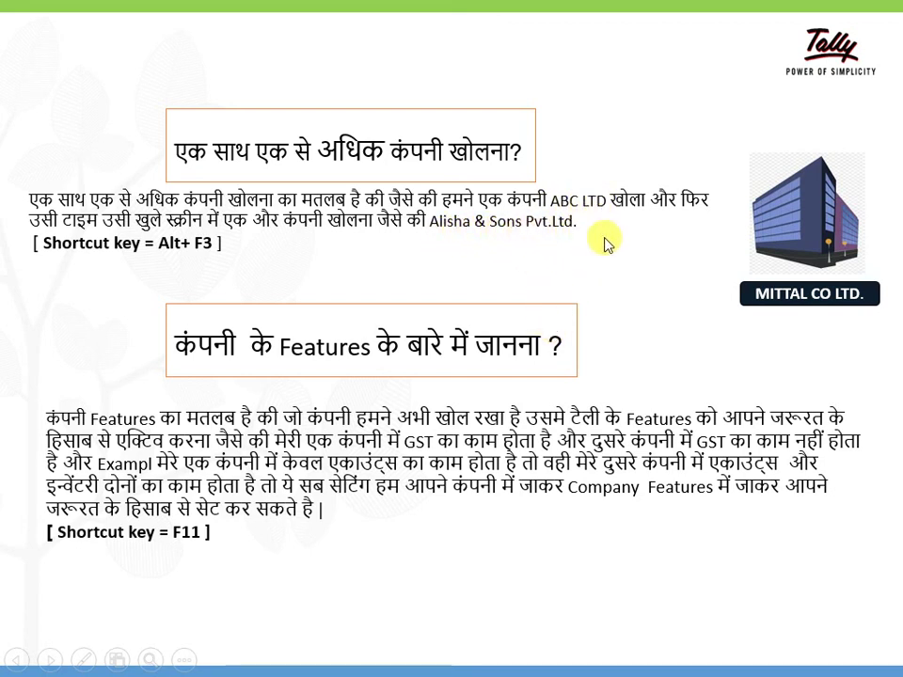
key("alt+Tab")
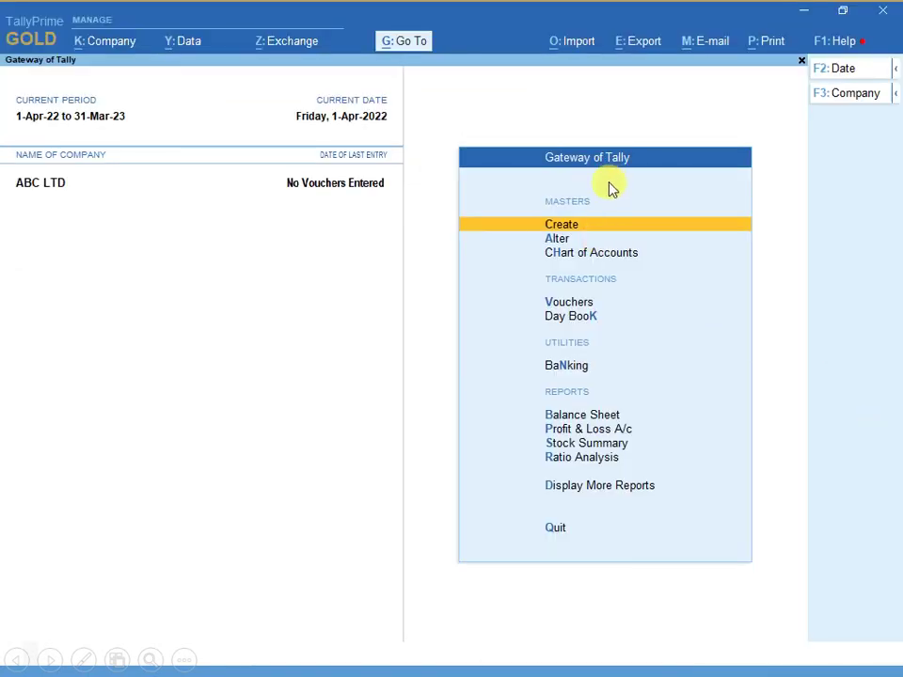
- Shut ABC LTD through Company > Shut and start Create Company
left_click(115, 43)
left_click(421, 343)
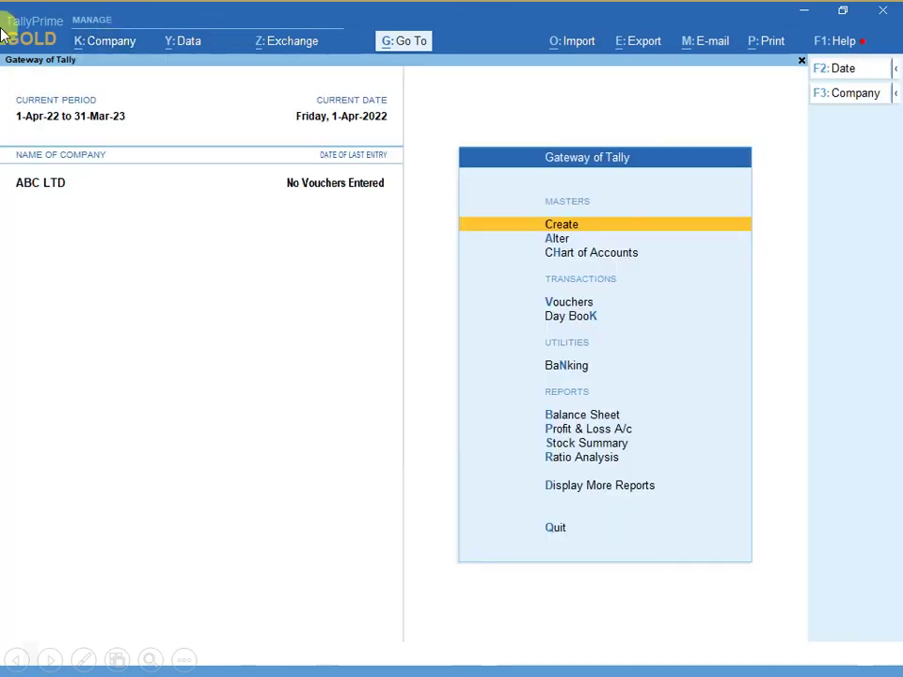
left_click(111, 47)
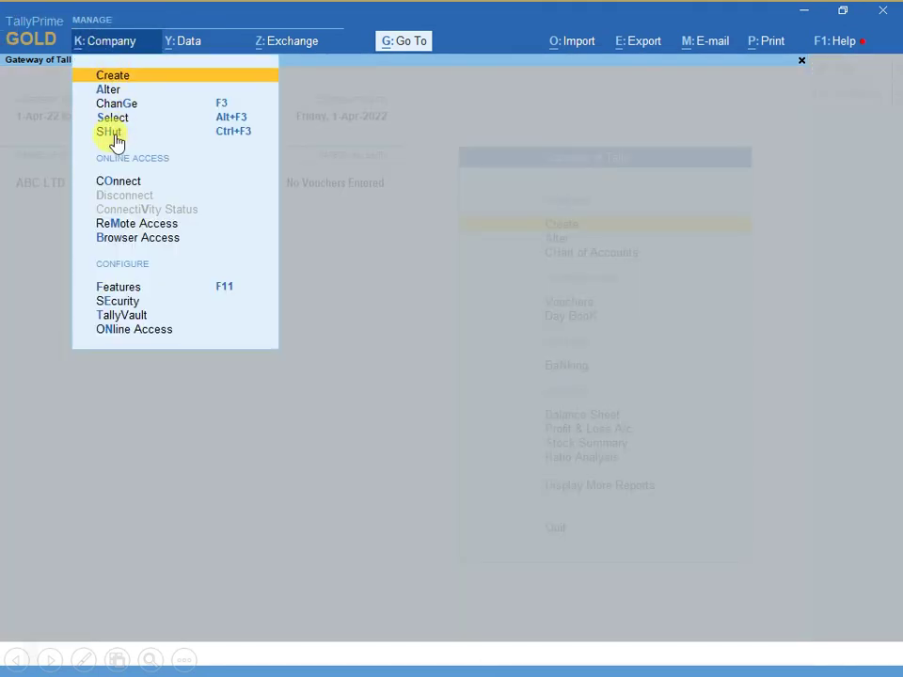
left_click(113, 135)
left_click(188, 201)
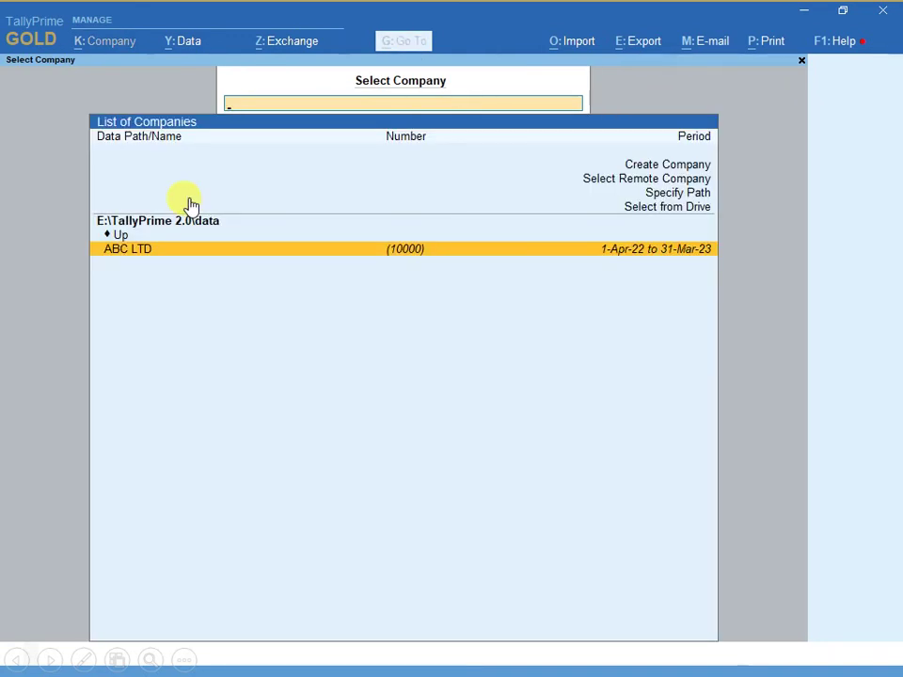
key("Up")
key("Up")
key("Up")
key("Up")
key("Up")
key("Up")
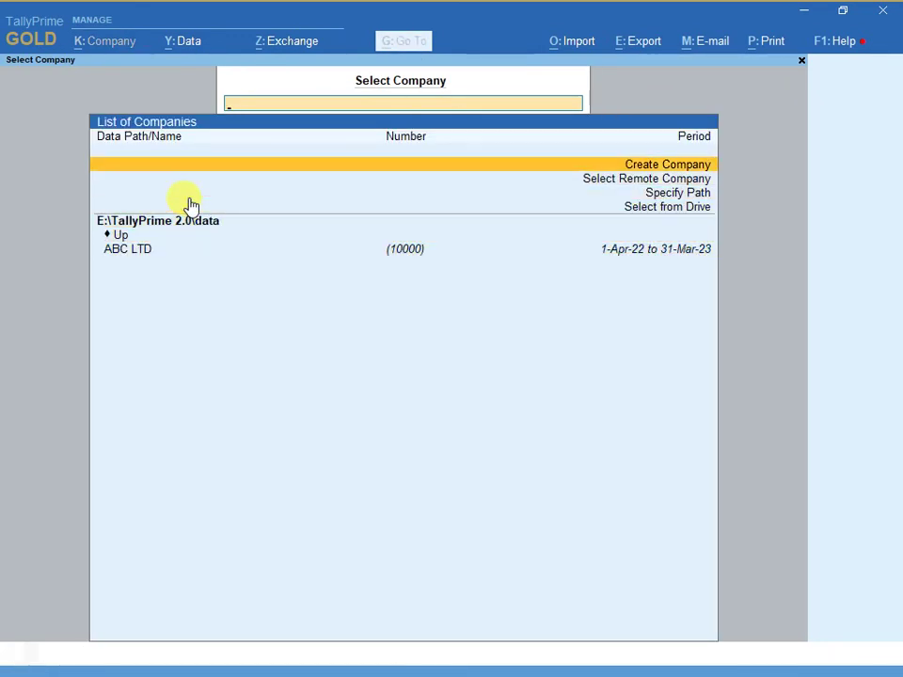
key("Return")
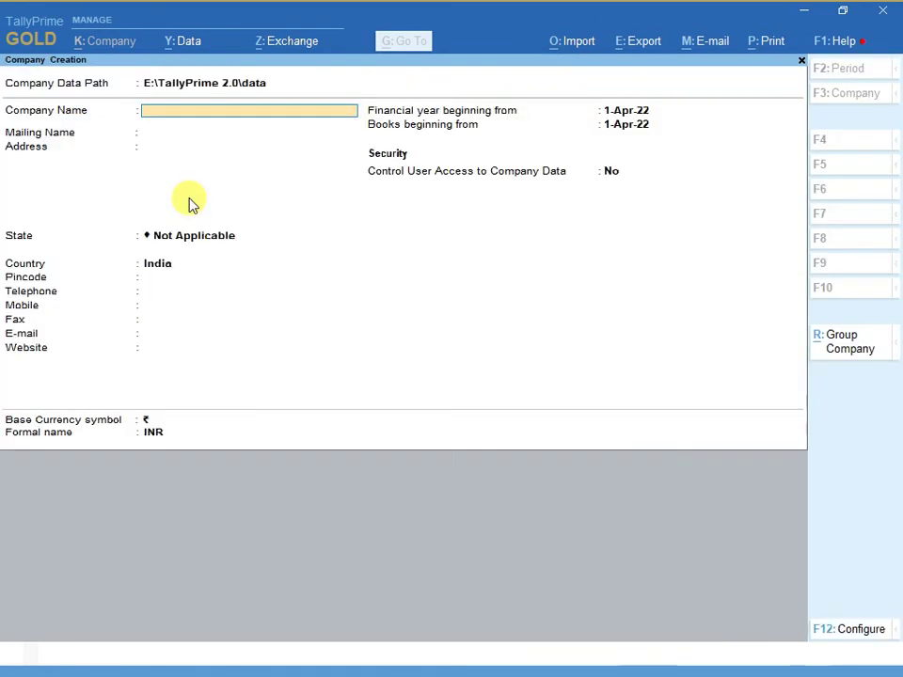
- Enter the company name Alisha & Sons Pvt.Ltd., fixing the misspelled name
type("Ashilesha")
key("BackSpace")
key("BackSpace")
type("il")
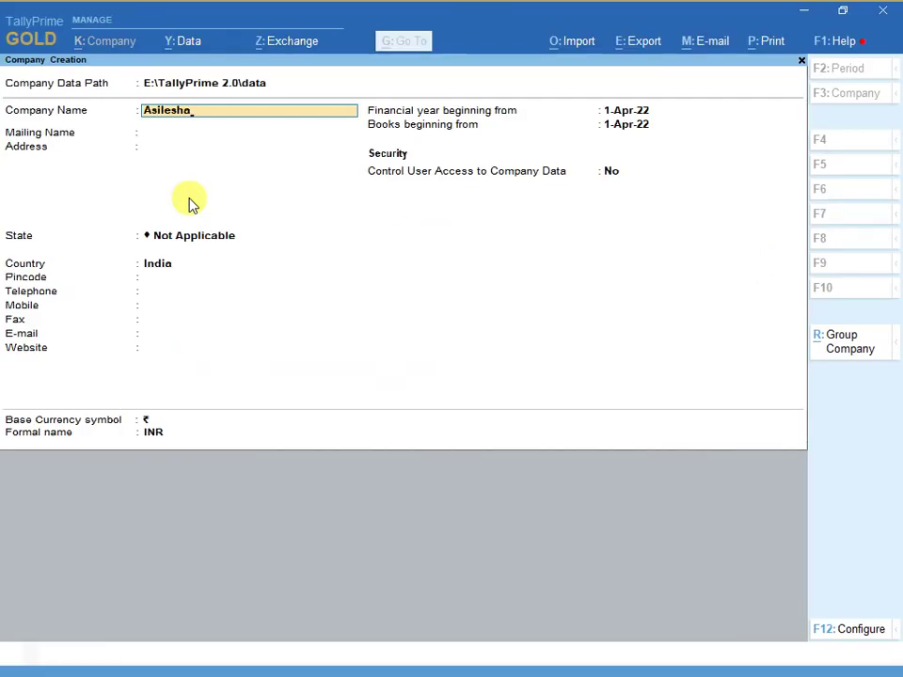
key("BackSpace")
key("BackSpace")
key("BackSpace")
key("BackSpace")
key("BackSpace")
key("BackSpace")
type("lish")
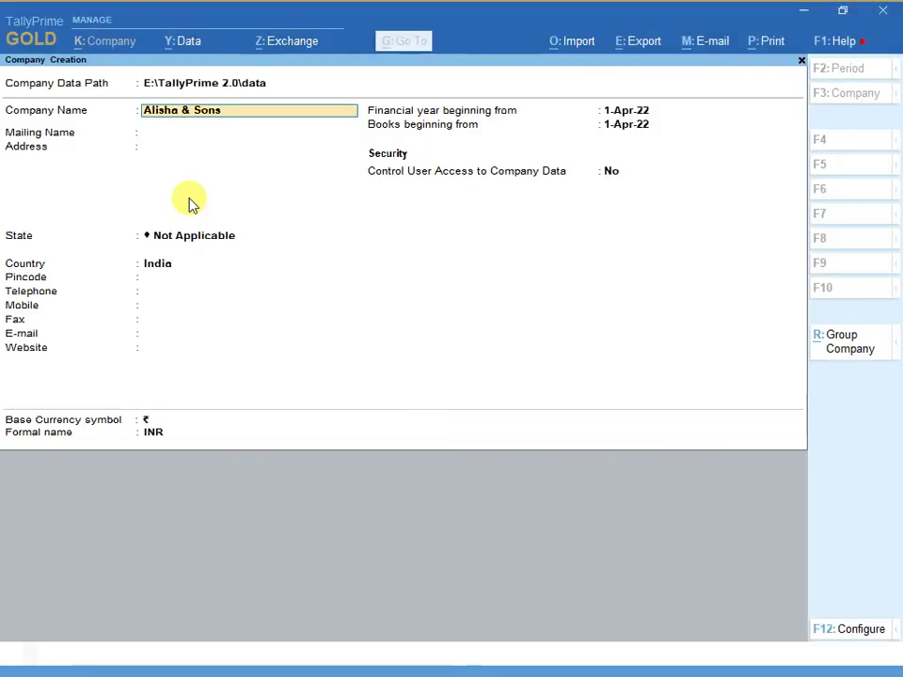
type("Pvt")
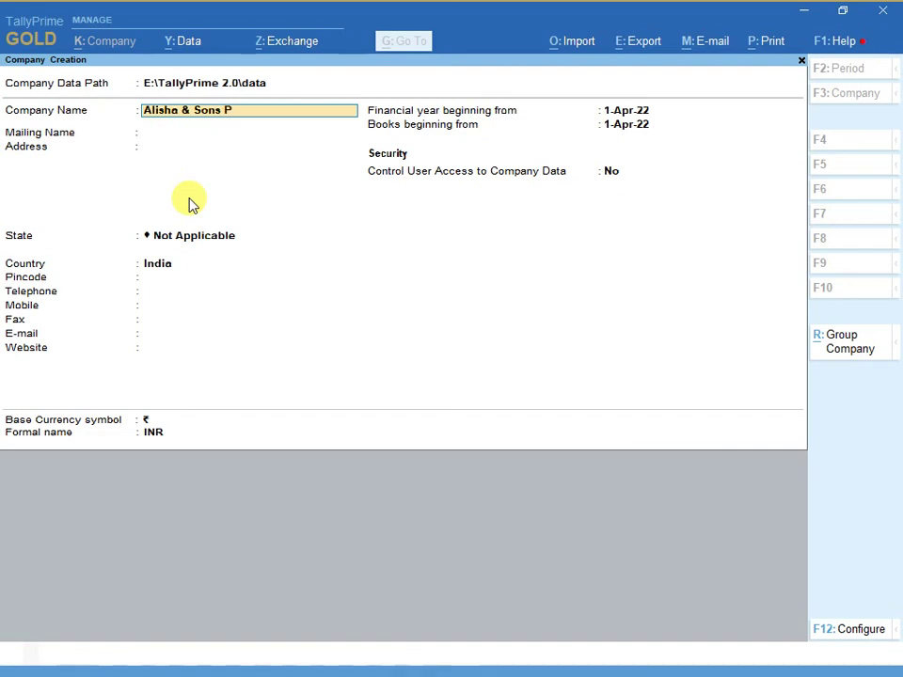
type(".Ltd.")
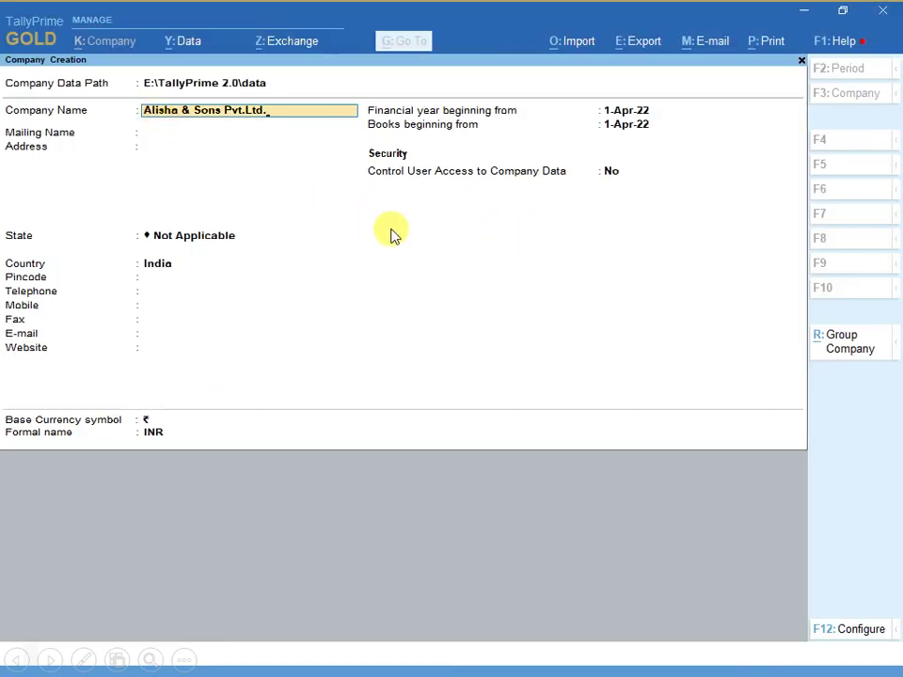
key("Return")
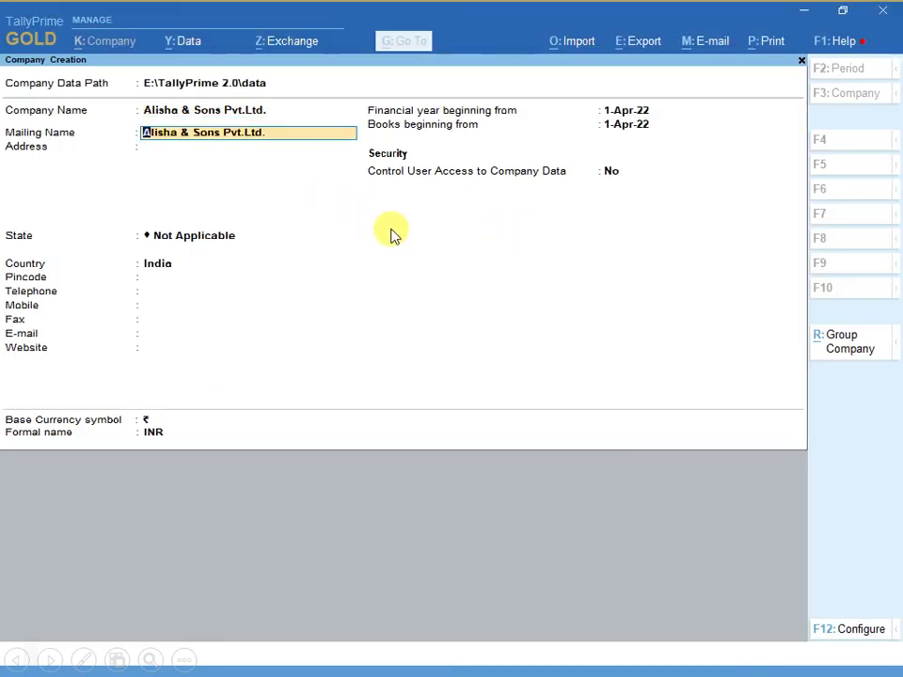
- Keep the default mailing name, set the address to Ranchi and the state to Jharkhand
key("Return")
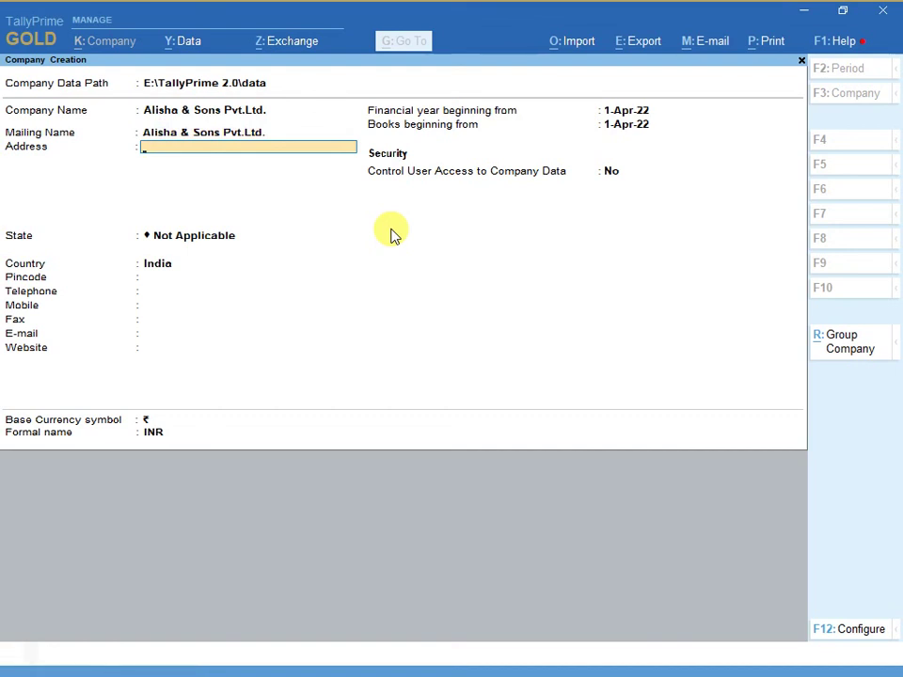
type("Ranchi")
key("Return")
key("Return")
type("Jh")
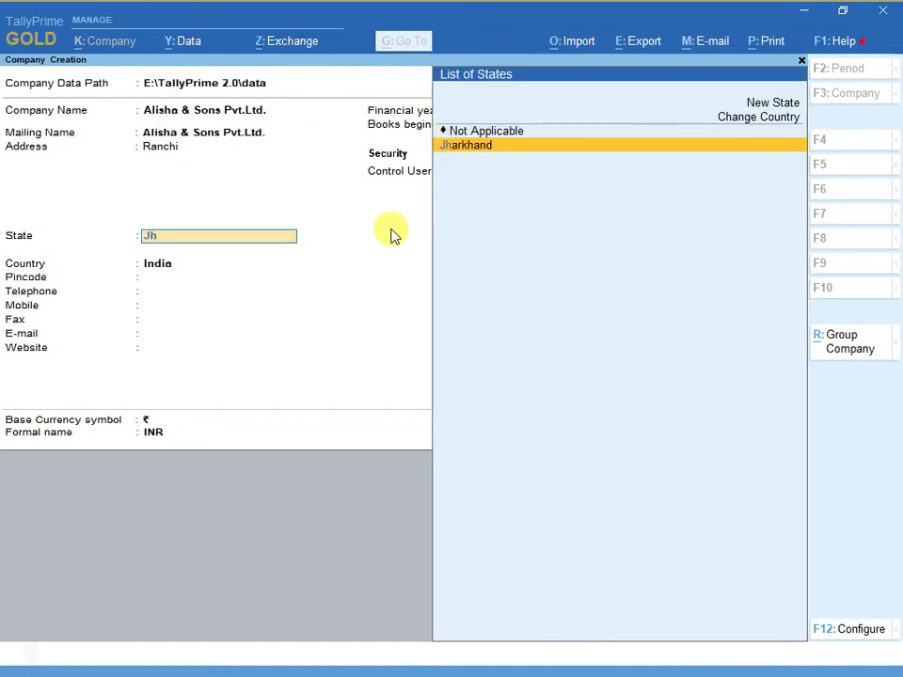
key("Return")
key("Return")
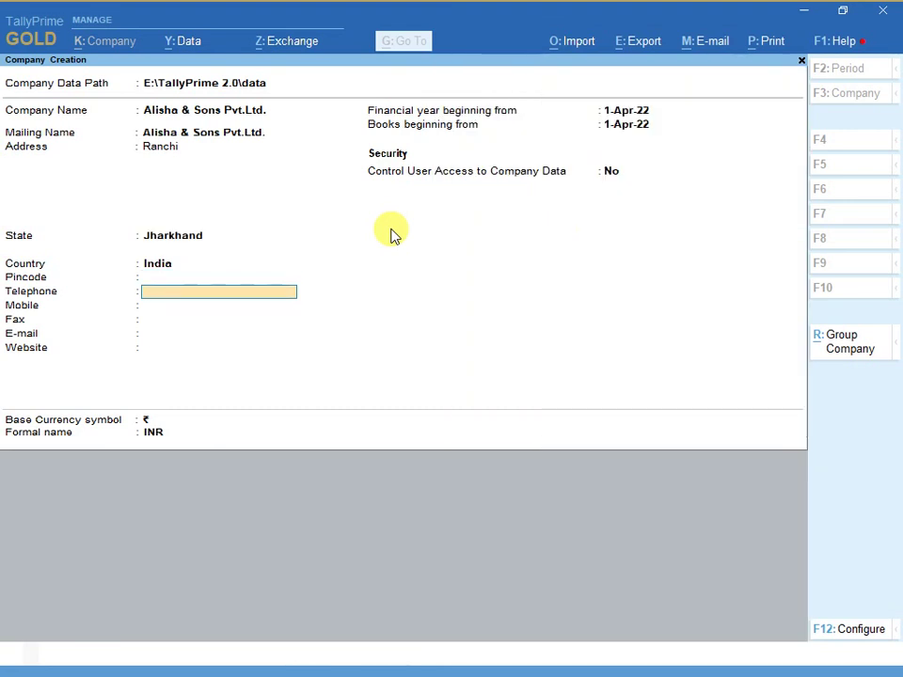
- Save the new company and exit Company Features without changes
key("Up")
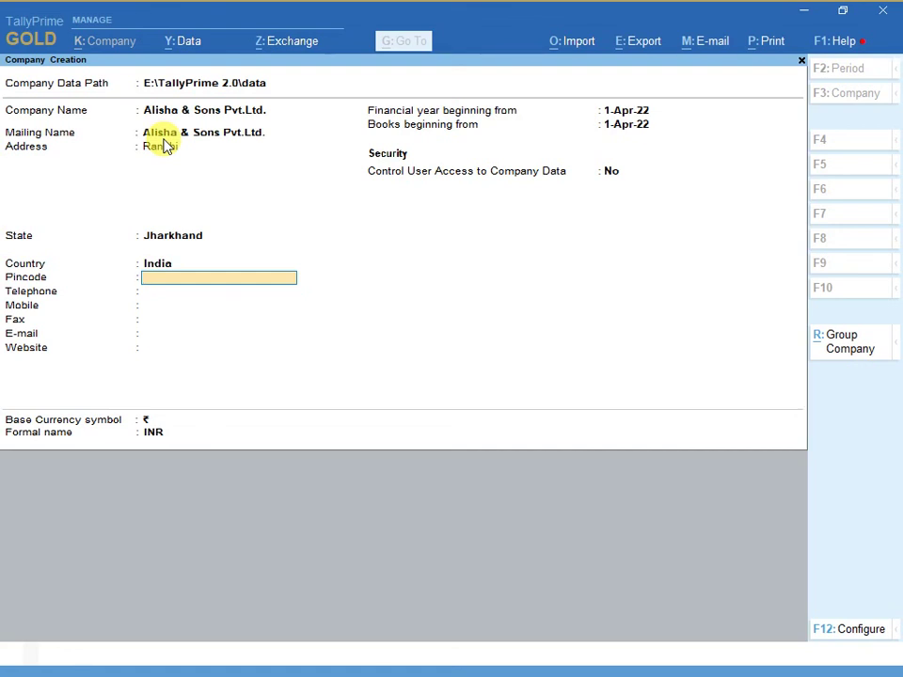
key("Return")
key("Return")
key("Return")
key("Return")
key("Return")
key("Return")
key("Return")
key("Return")
key("Return")
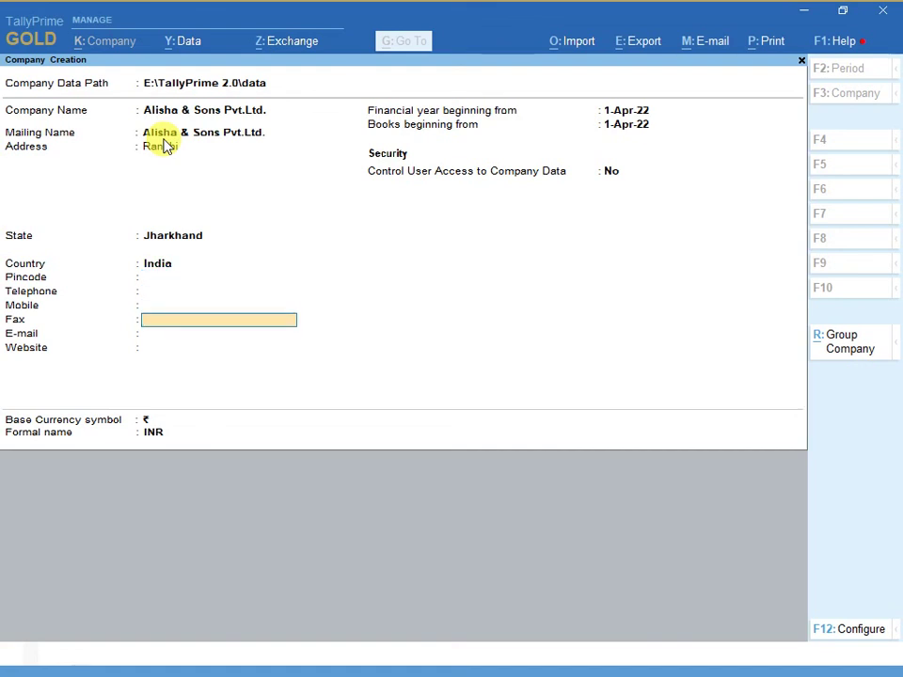
key("Return")
key("Return")
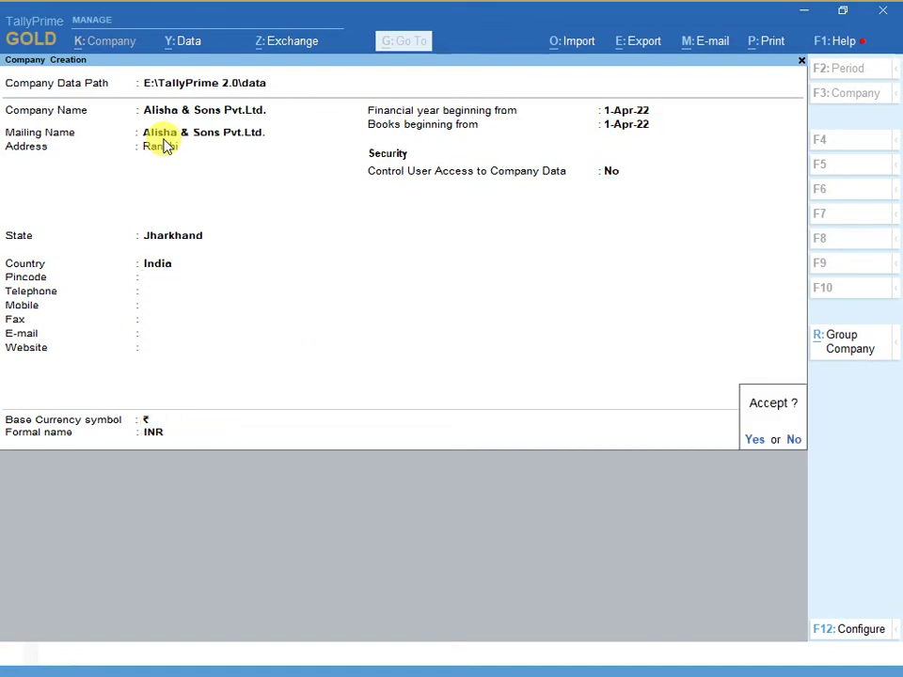
key("Return")
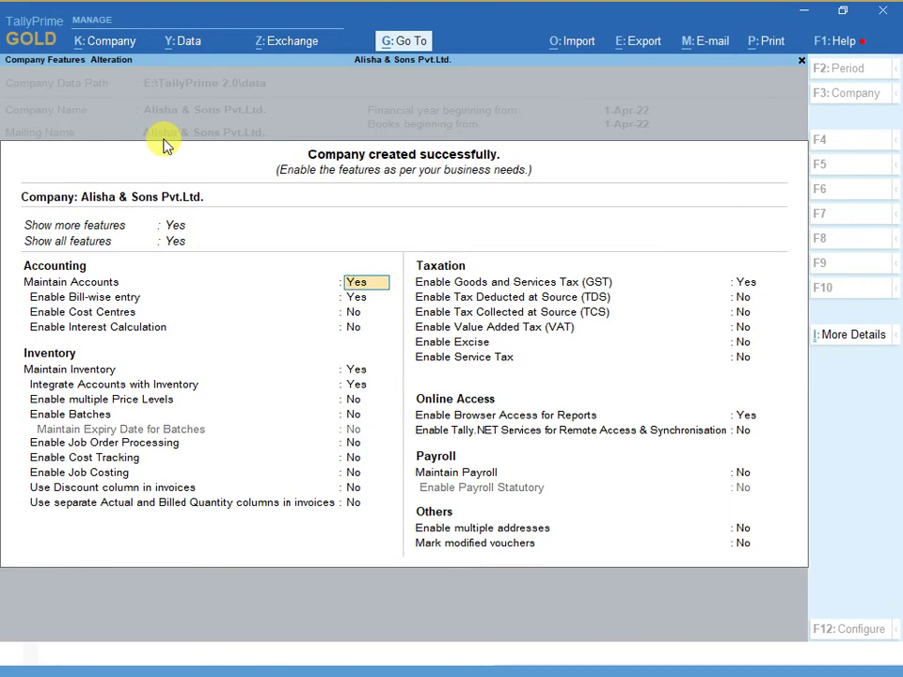
key("Escape")
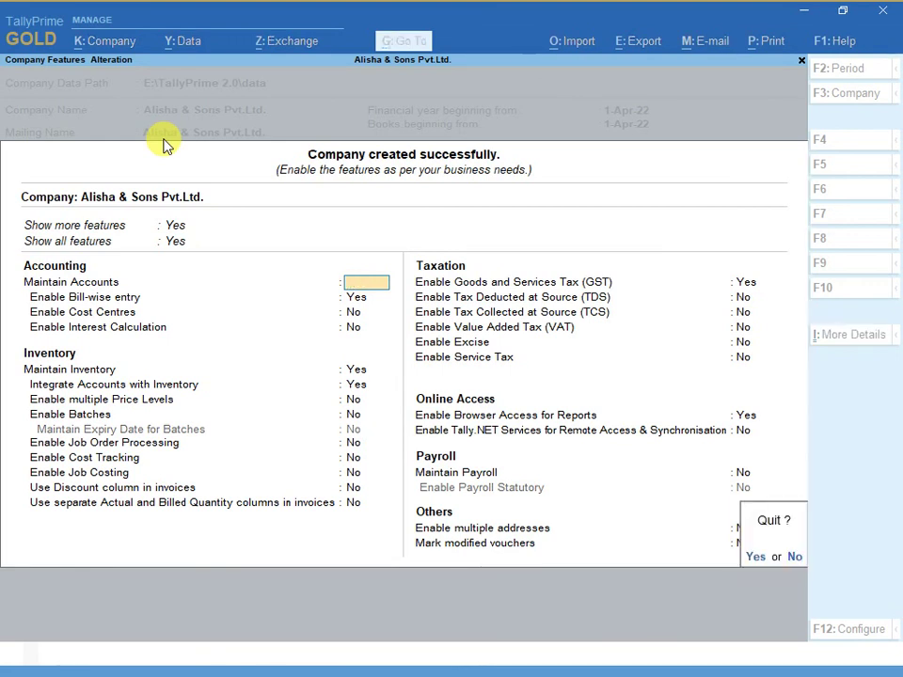
key("y")
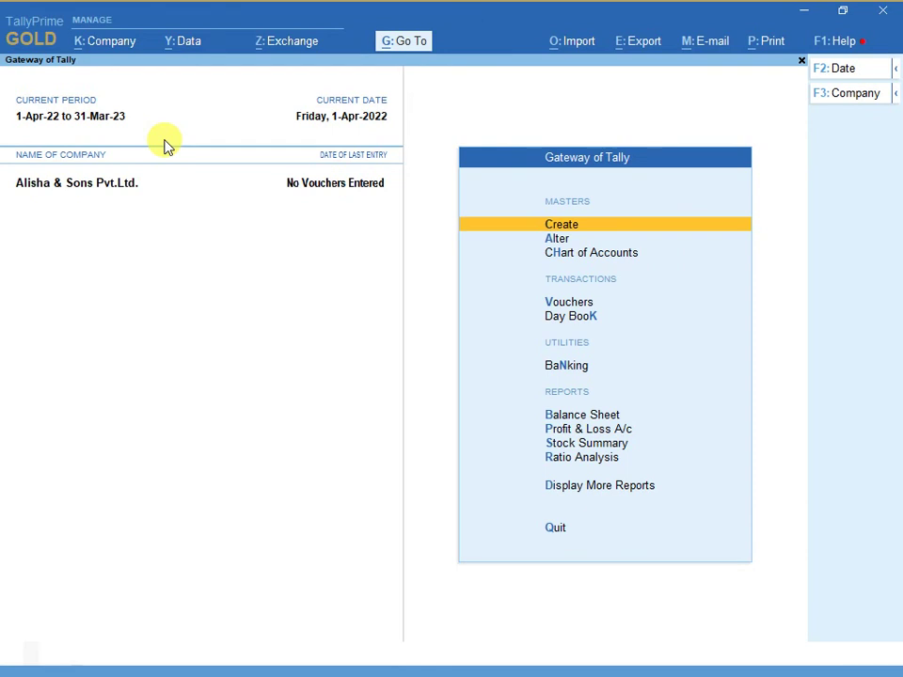
- Shut Alisha & Sons Pvt.Ltd. using Alt+F3
key("alt")
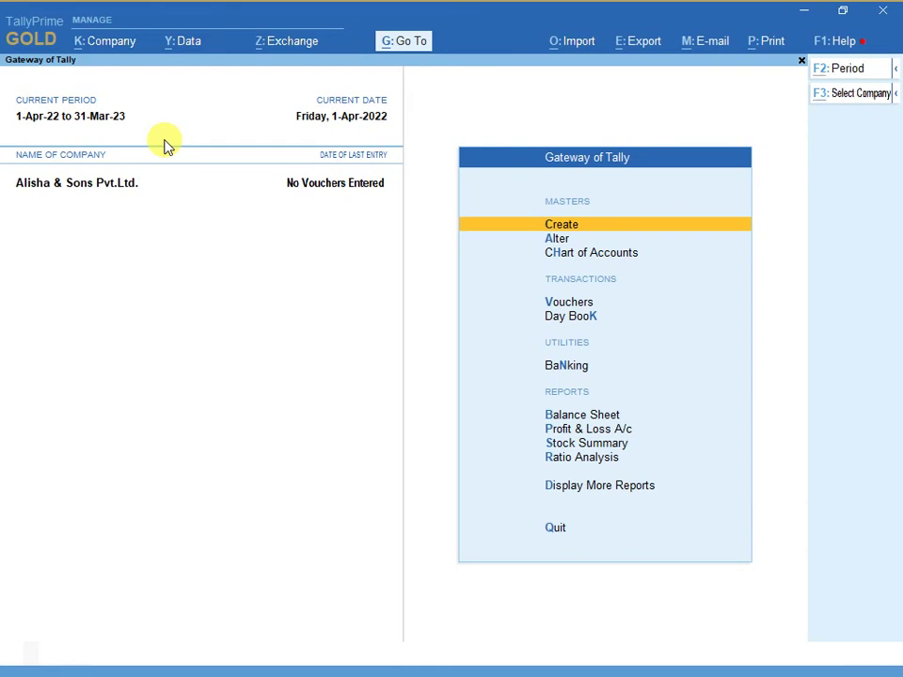
key("alt+F3")
key("y")
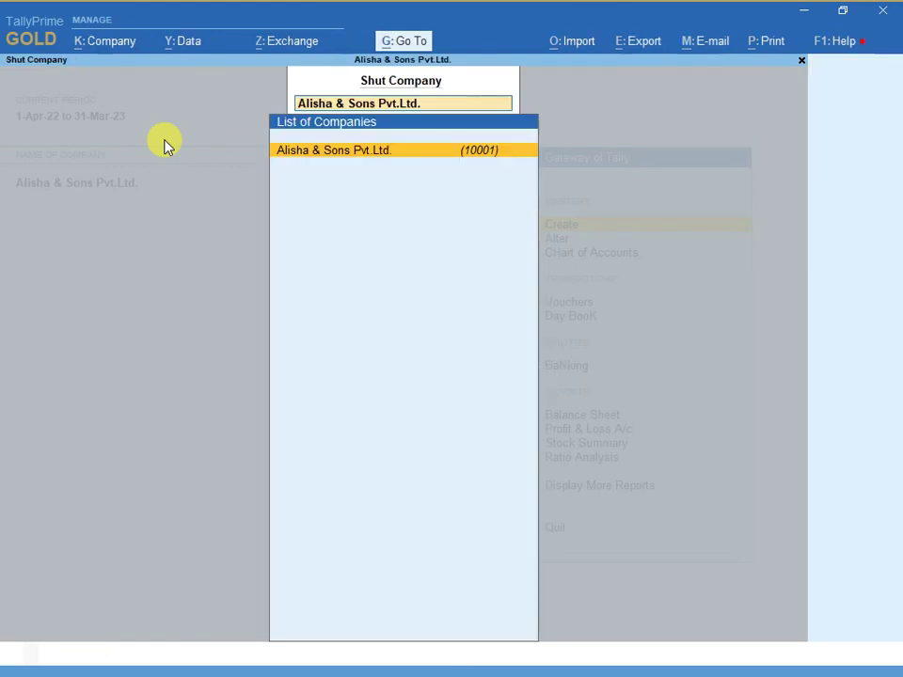
key("Return")
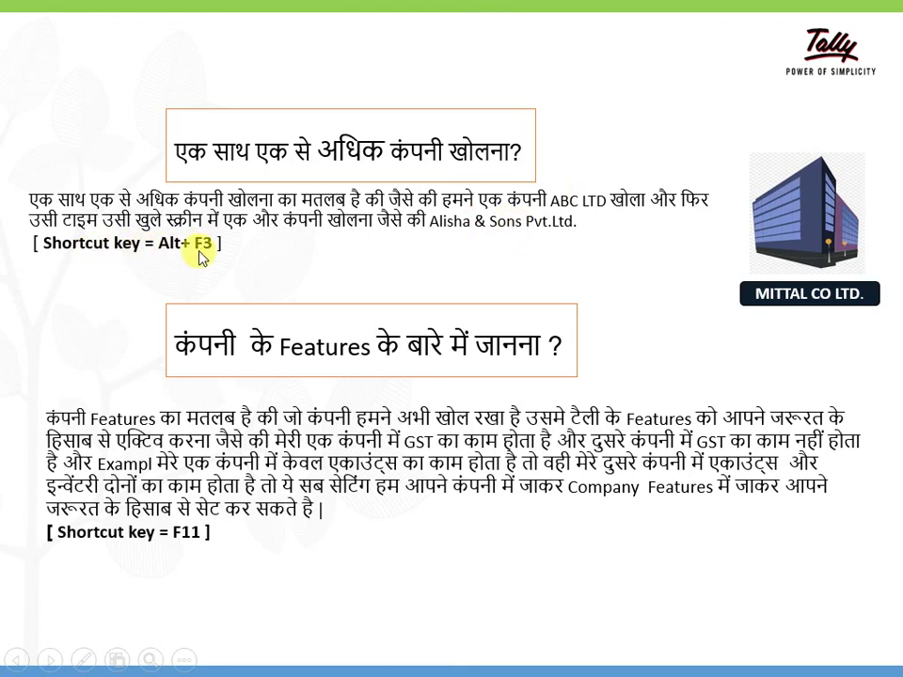
- Open ABC LTD, then use Alt+F3 and highlight Alisha & Sons Pvt.Ltd. in the company list
key("alt+Tab")
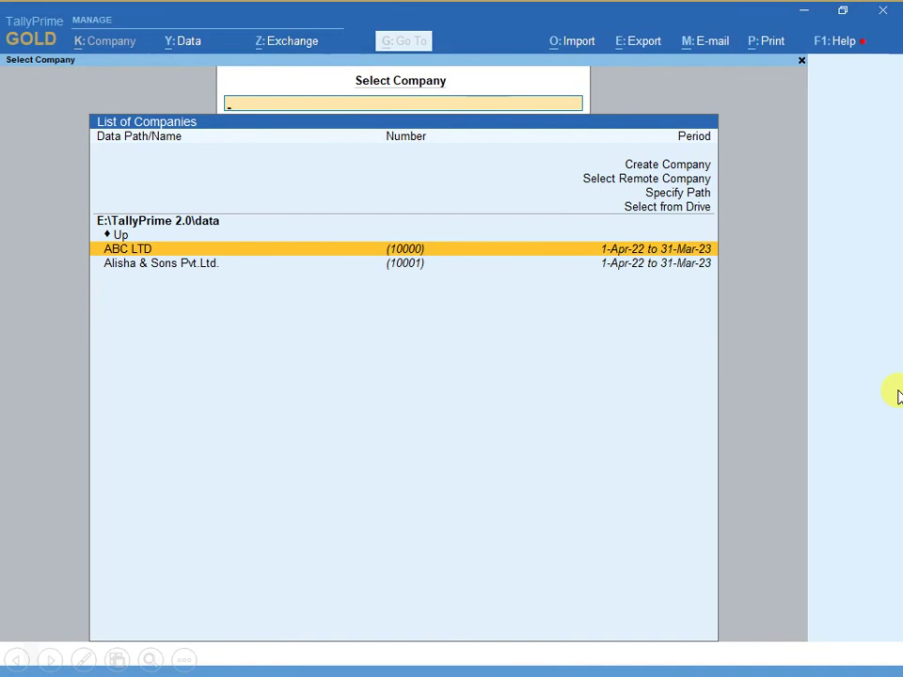
key("Return")
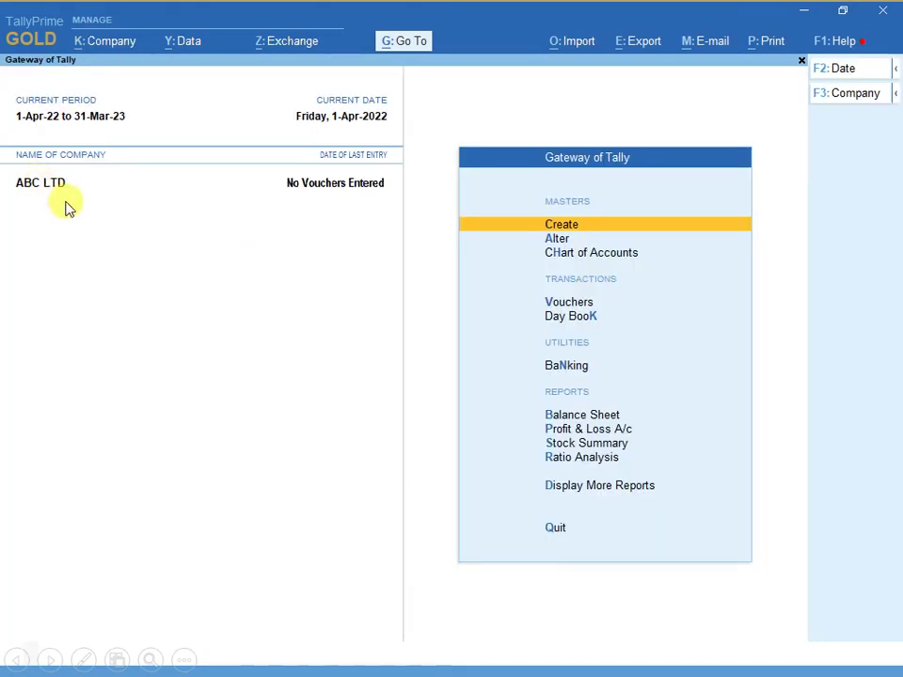
key("alt+Tab")
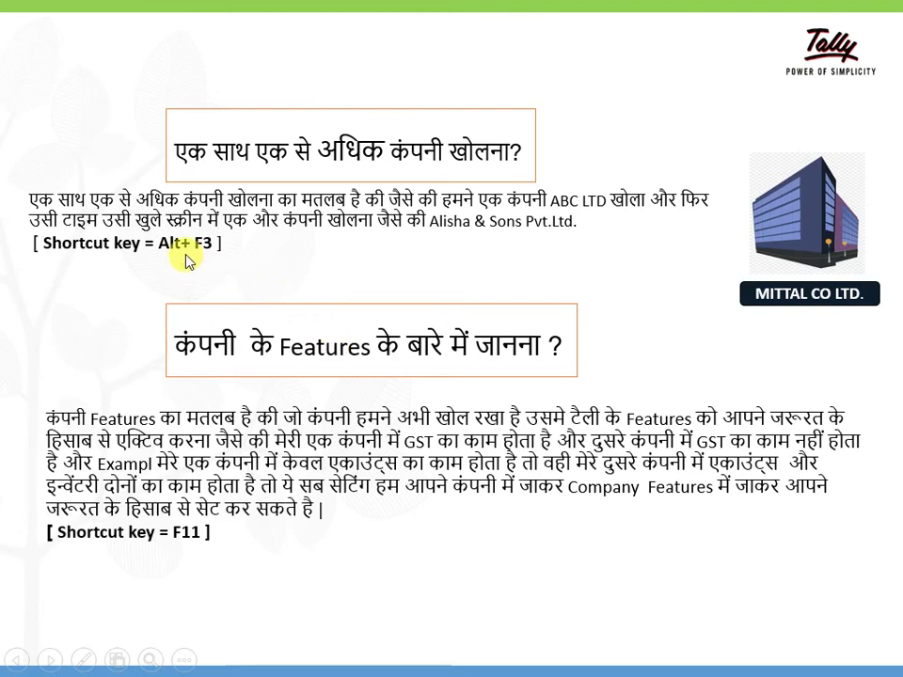
key("alt+Tab")
key("alt")
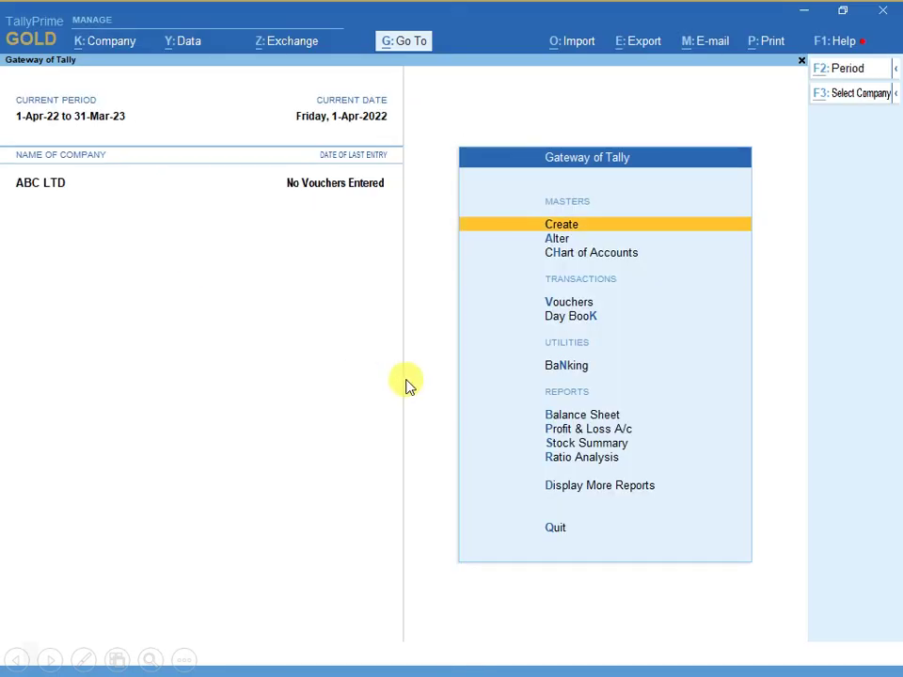
key("alt+F3")
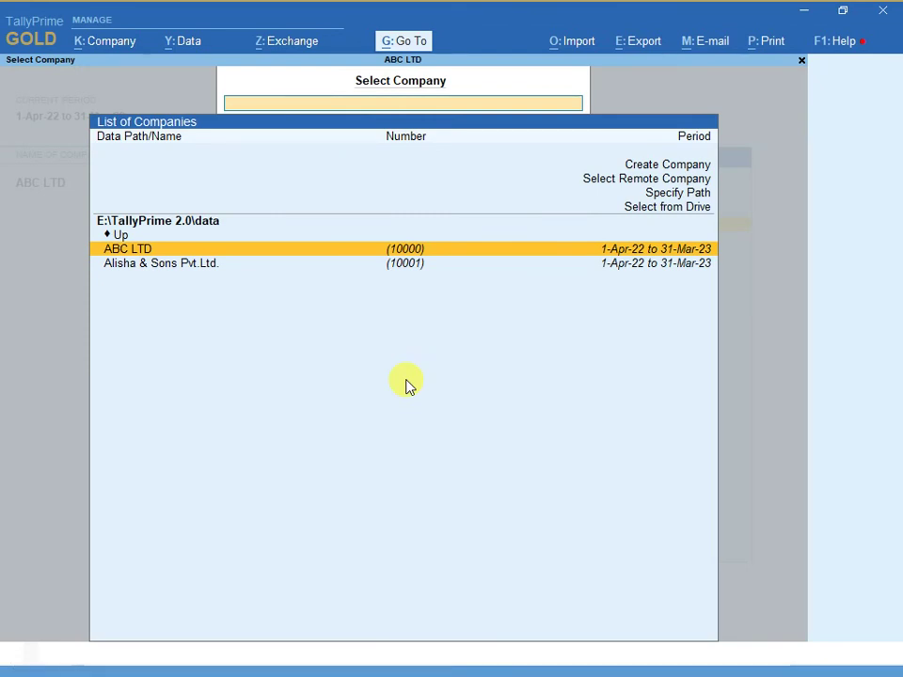
key("Down")
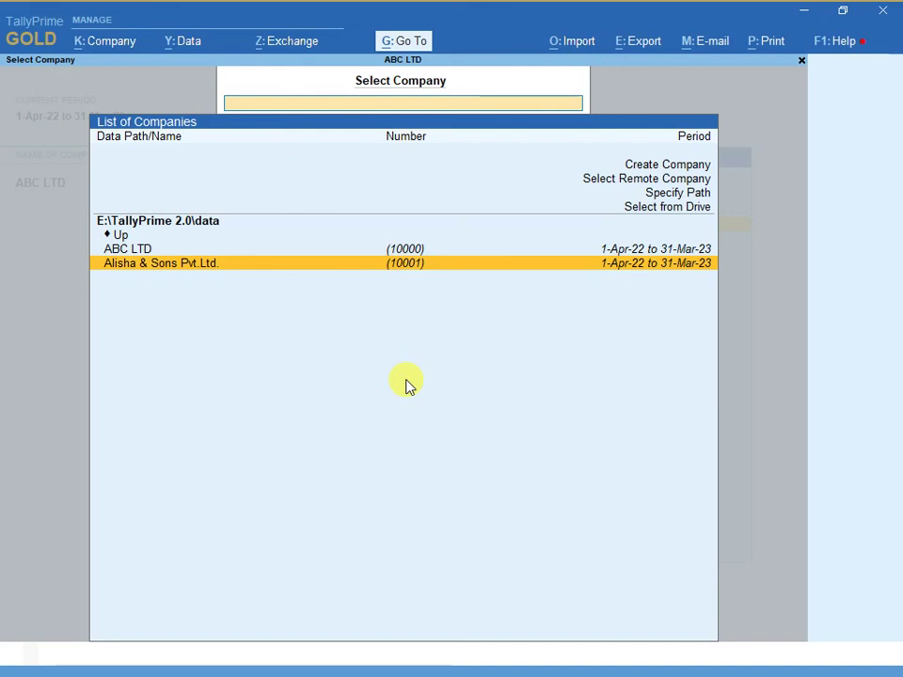
- Open Alisha & Sons Pvt.Ltd. as a second company alongside ABC LTD
key("Return")
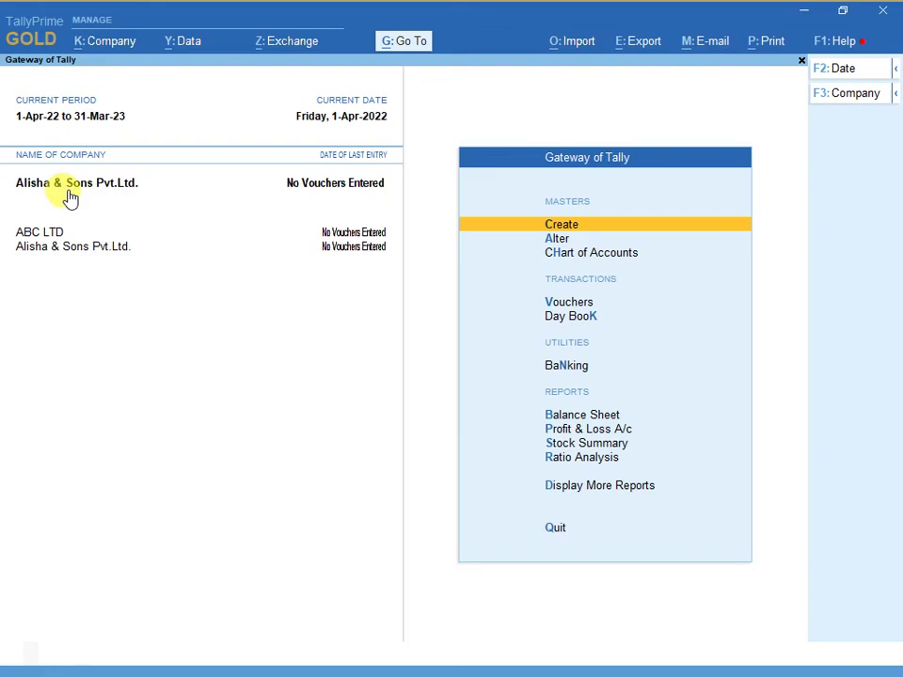
key("alt")
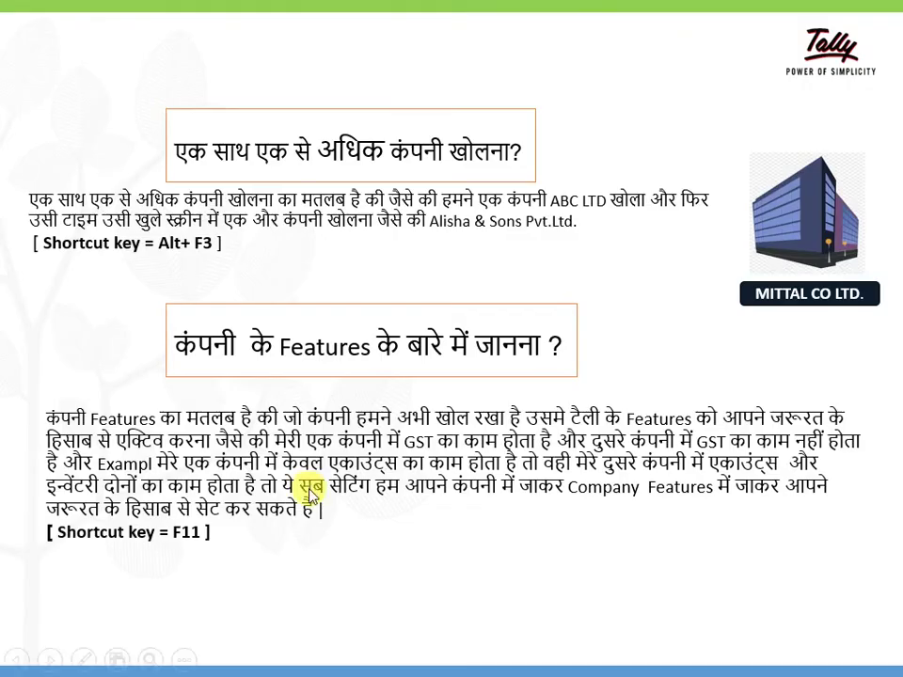
- Shut Alisha & Sons Pvt.Ltd. first, then shut ABC LTD from the Shut Company list
left_click(271, 381)
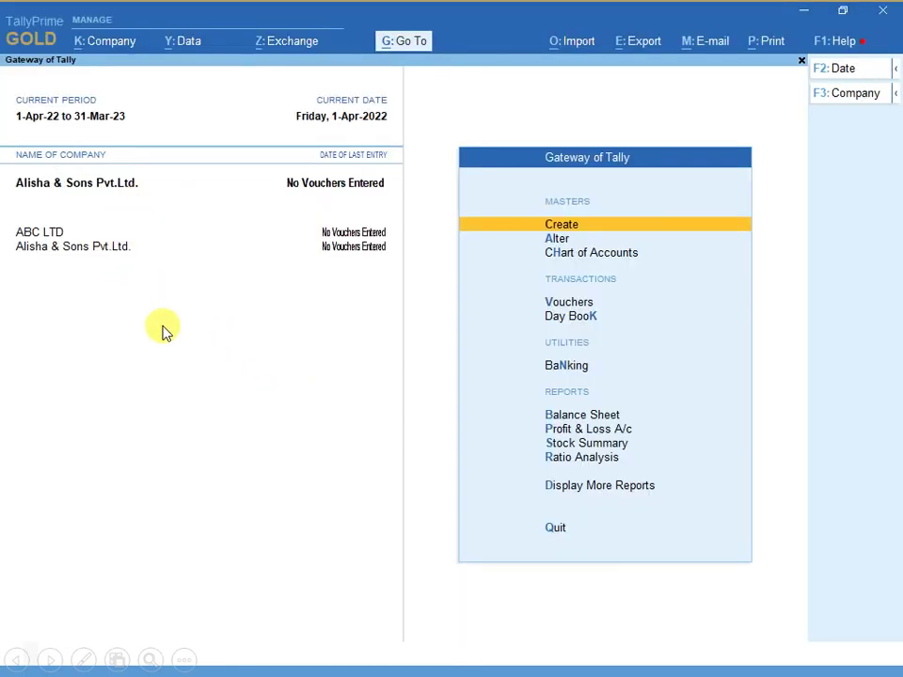
key("alt")
key("ctrl+F3")
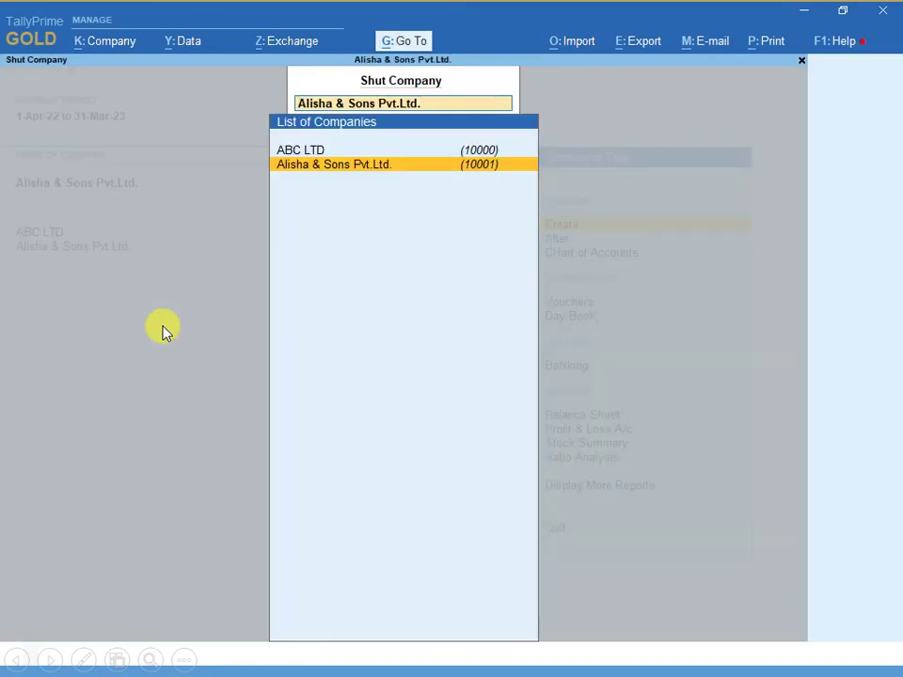
key("Return")
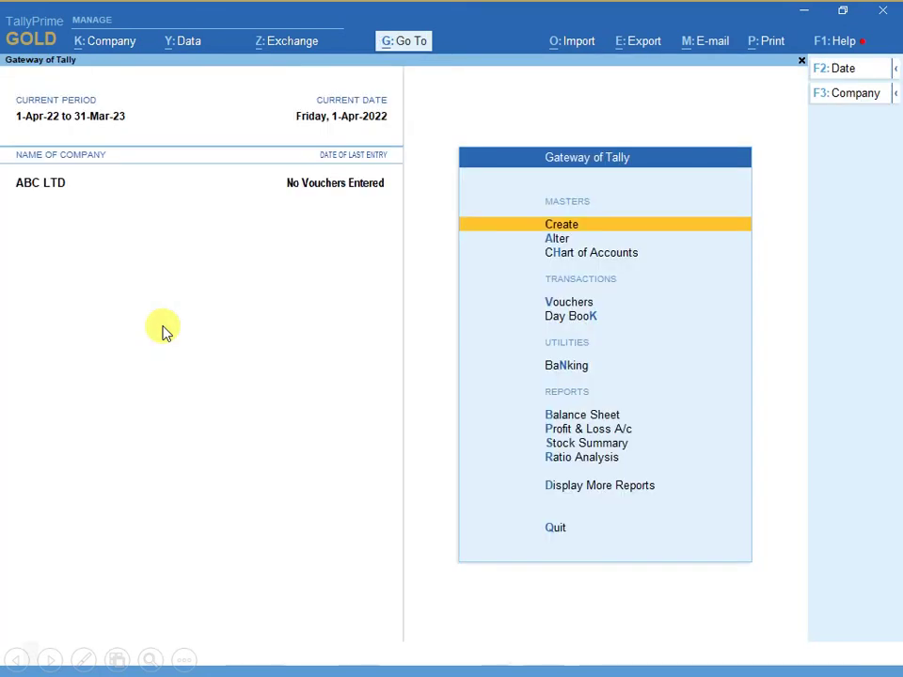
key("alt+F3")
key("Return")
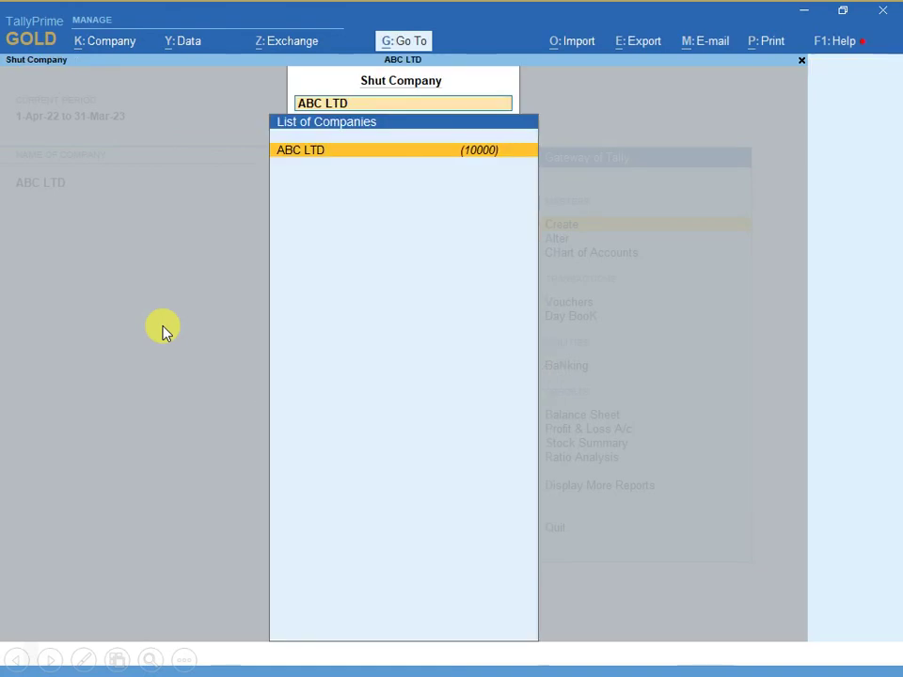
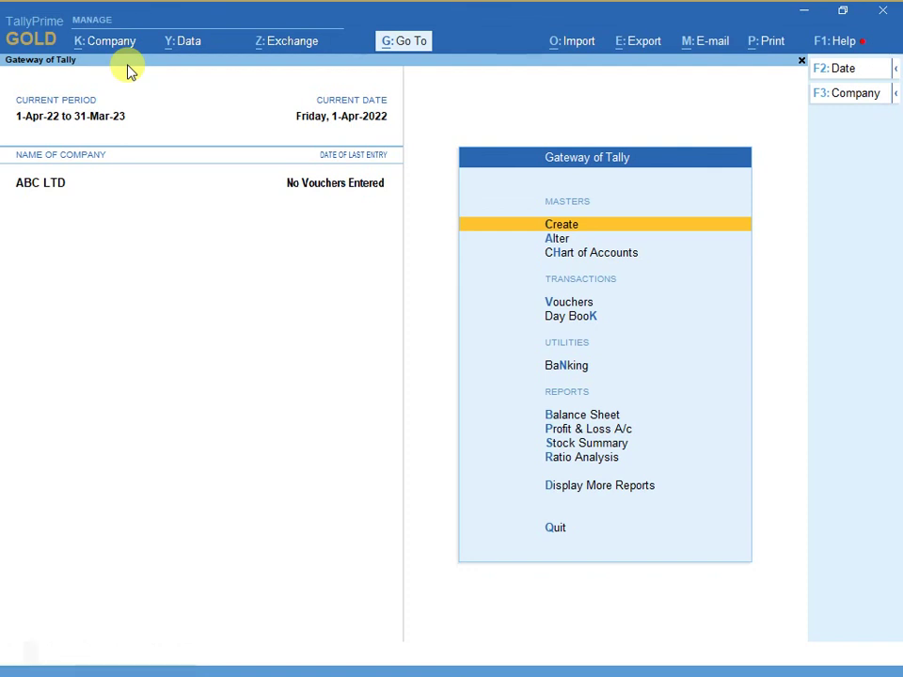
- Open the Company menu from ABC LTD's Gateway of Tally
left_click(107, 43)
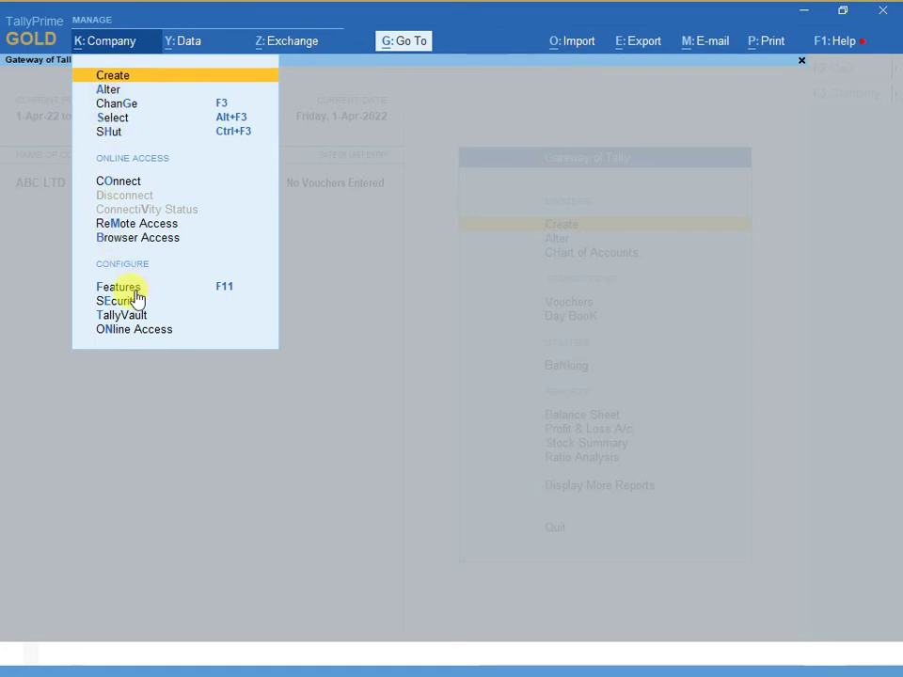
- Open Company Features (F11) for ABC LTD to see GST and Bill-wise settings
left_click(133, 289)
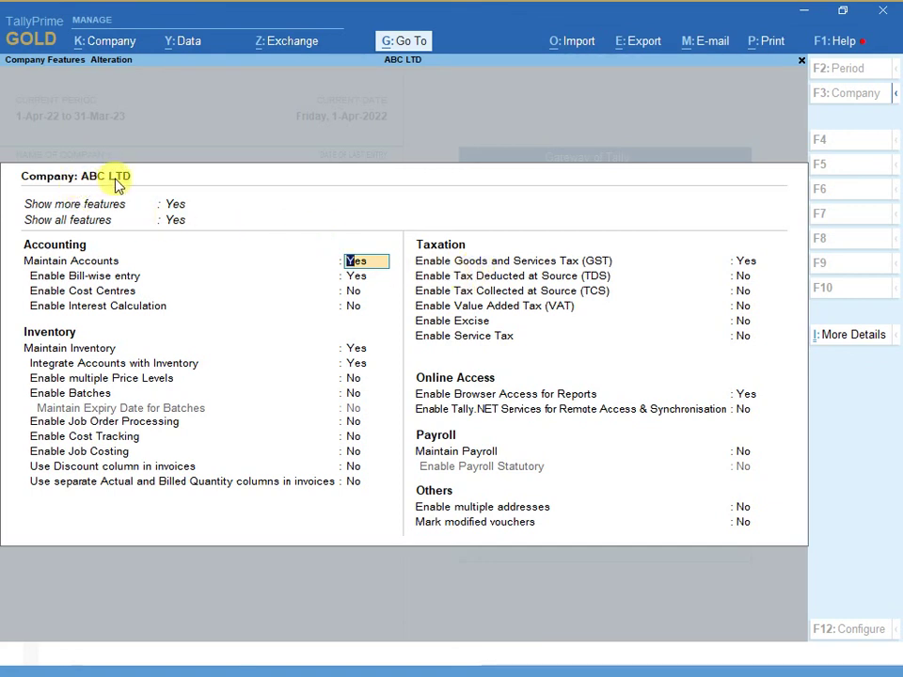
left_click(746, 263)
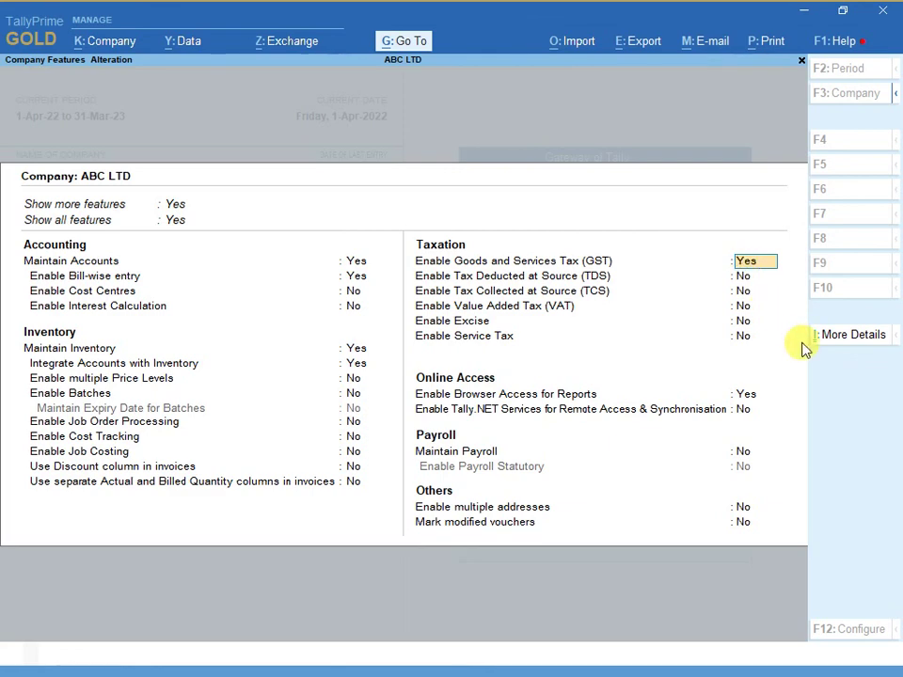
key("Return")
key("Return")
key("Return")
key("Return")
key("Return")
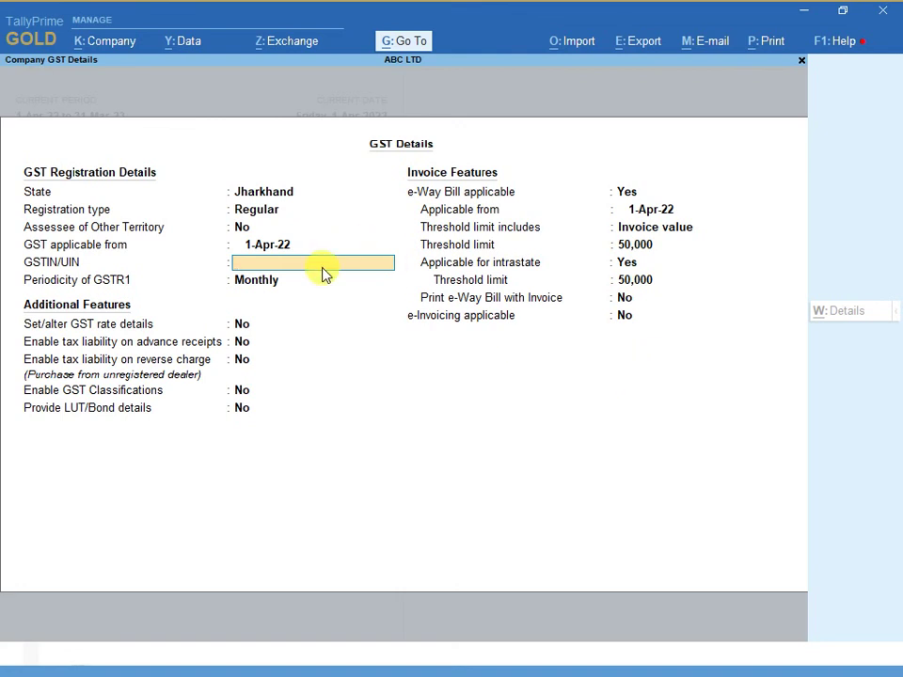
key("Escape")
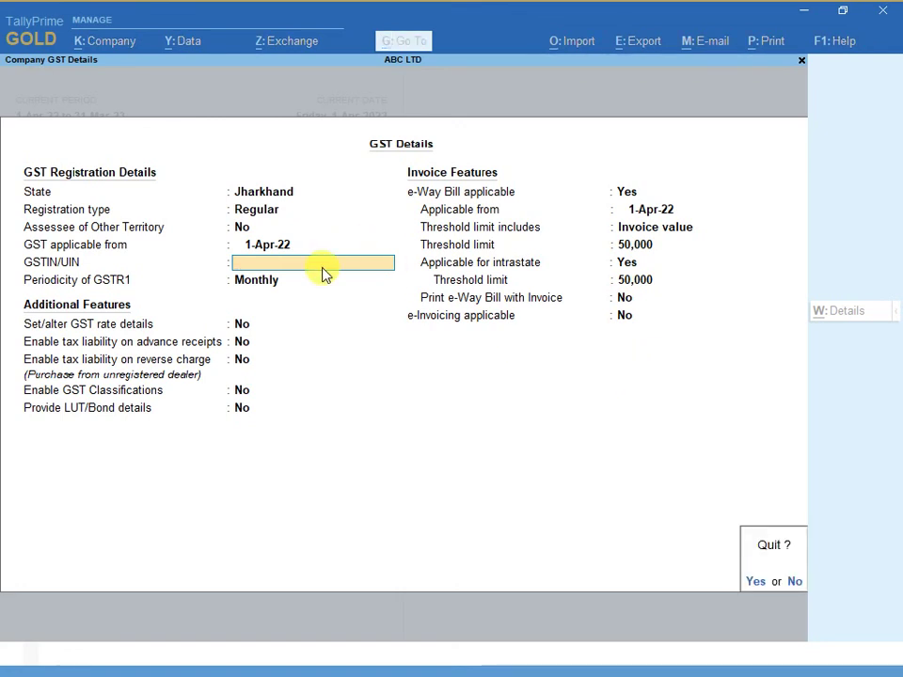
key("y")
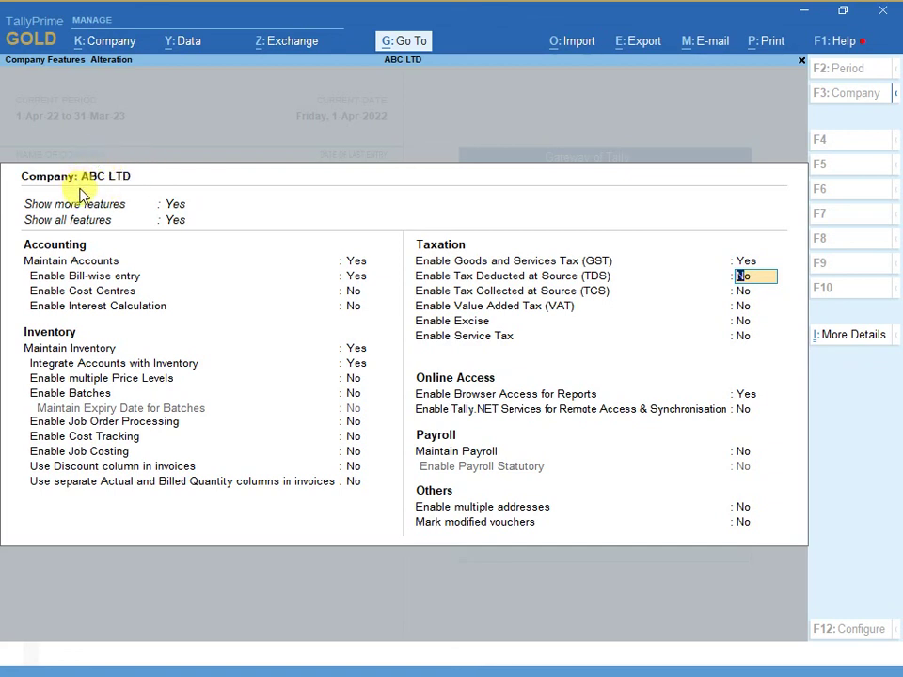
- Switch Enable GST to No, then back to Yes for ABC LTD
left_click(744, 262)
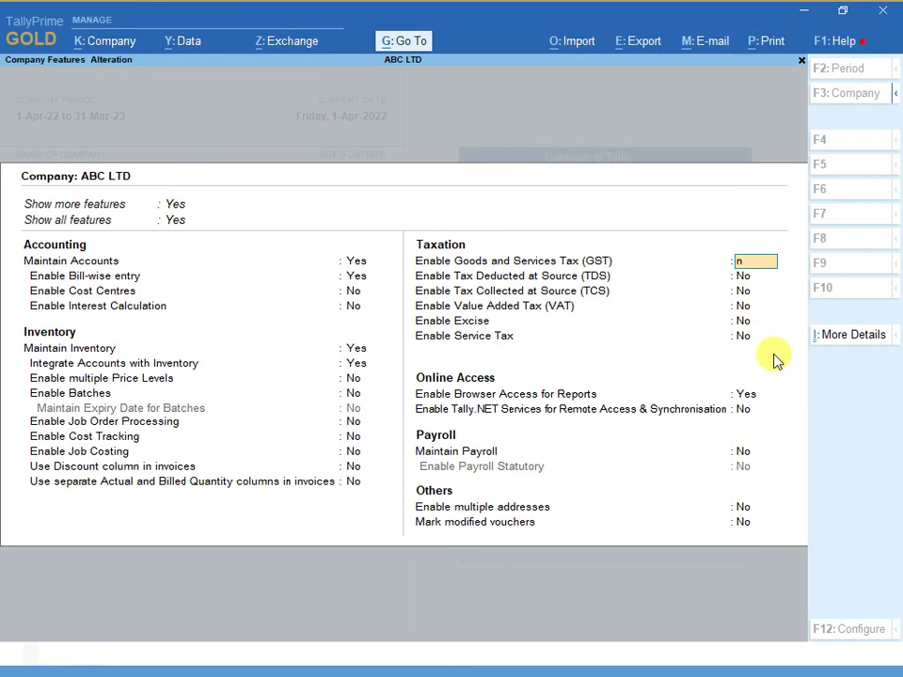
type("n")
key("Return")
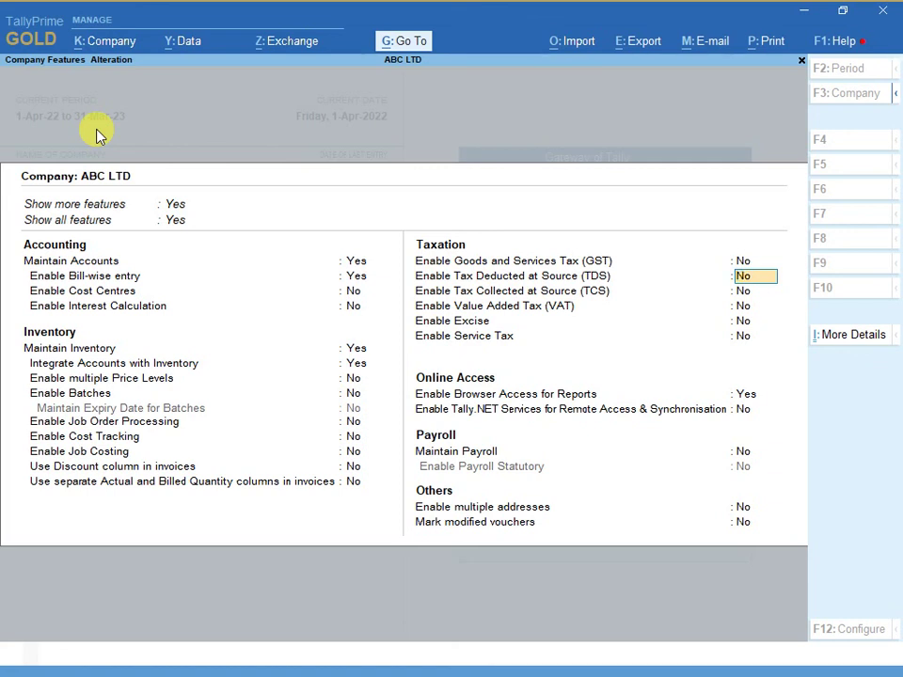
key("Up")
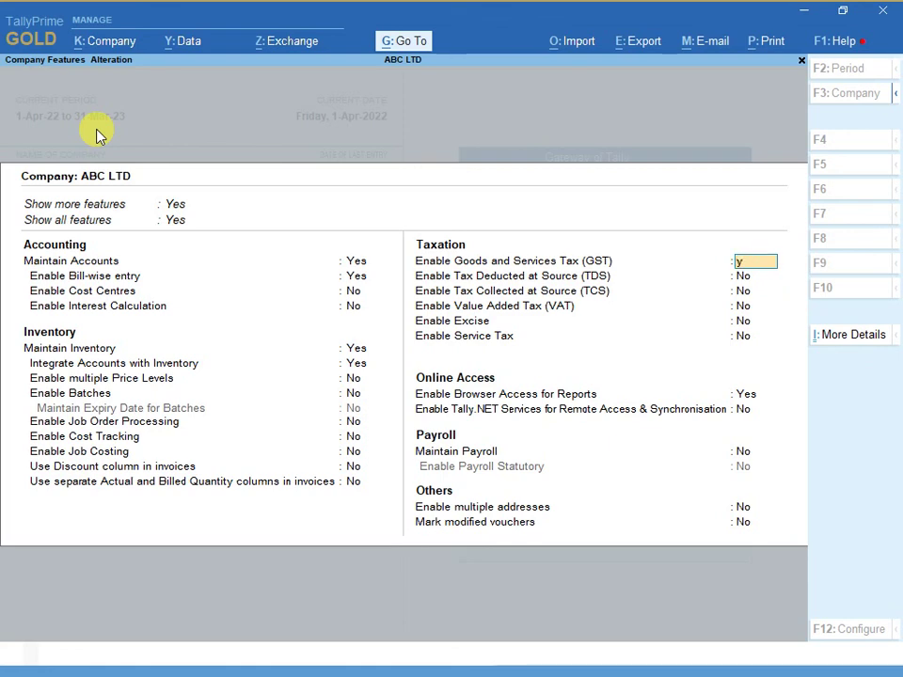
type("yes")
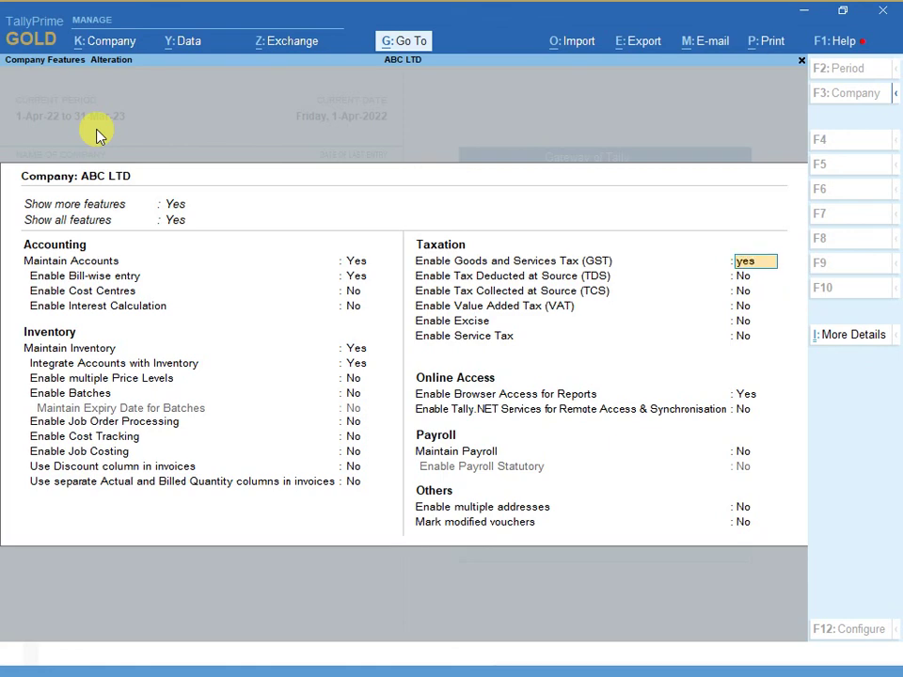
key("Return")
- Quit the GST Details screen without changes and accept ABC LTD's features
key("BackSpace")
key("Escape")
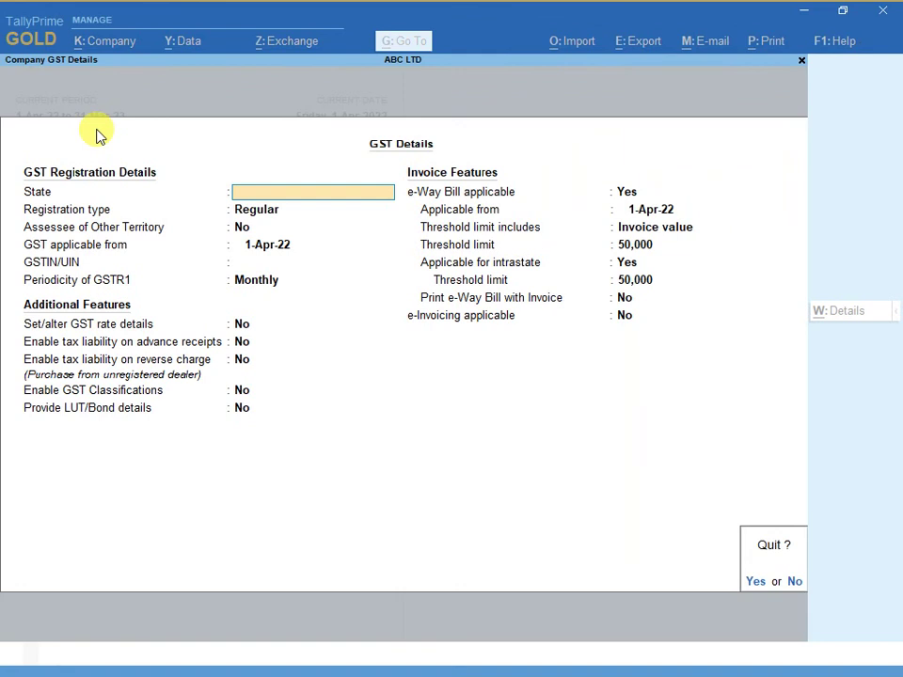
key("y")
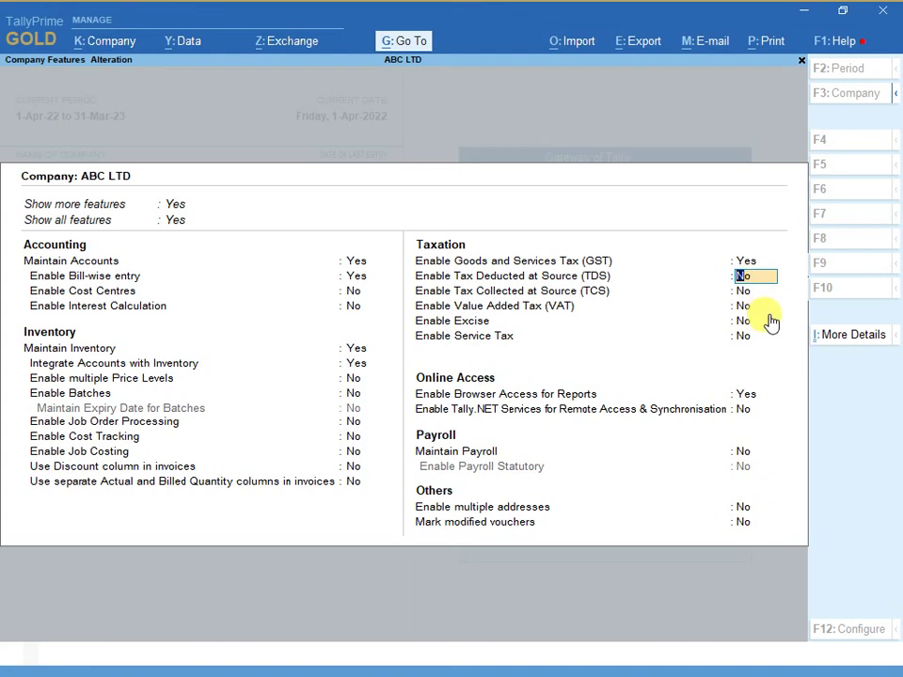
key("Return")
key("Return")
key("Return")
key("Return")
key("Return")
key("Return")
key("Return")
key("Return")
key("Return")
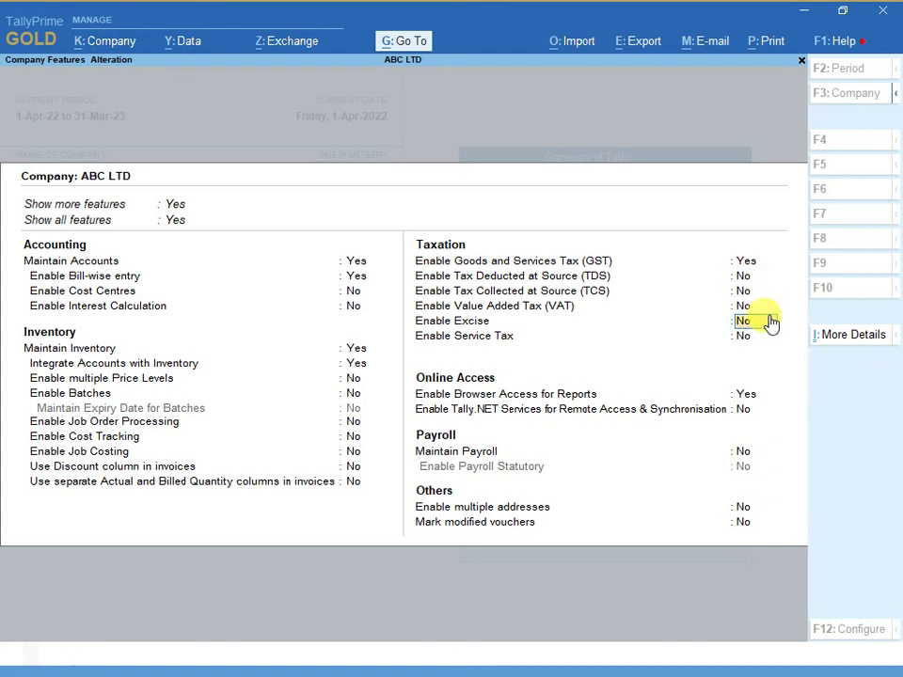
key("Return")
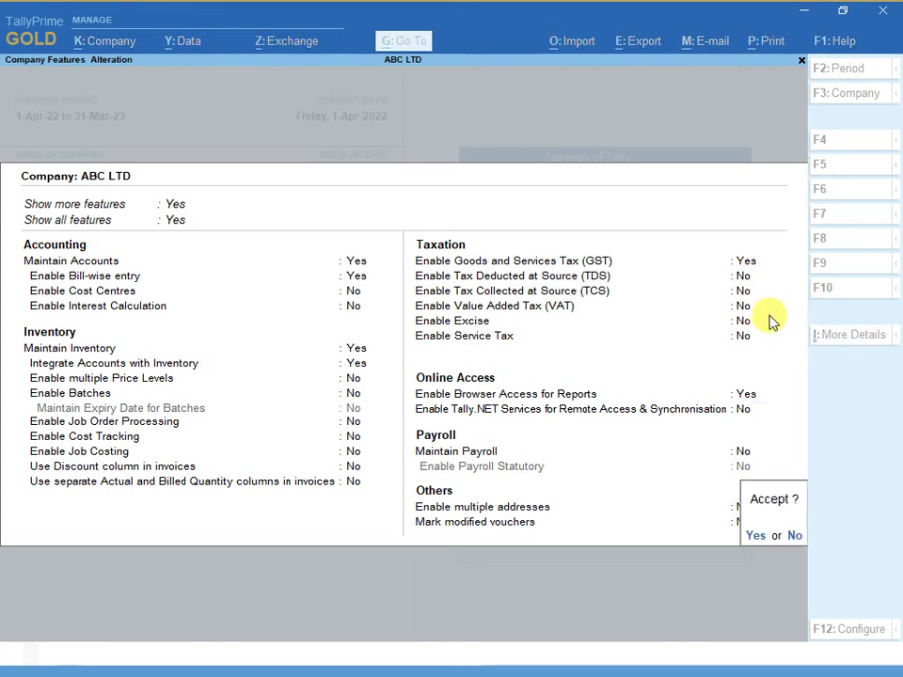
key("Return")
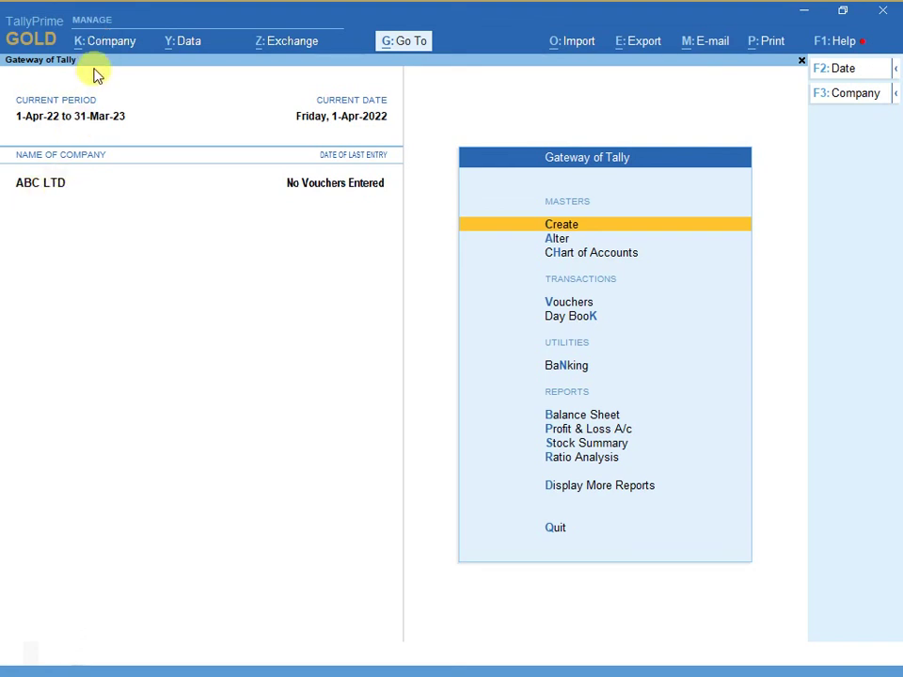
- Shut ABC LTD and load Alisha & Sons Pvt.Ltd. from Select Company
left_click(110, 44)
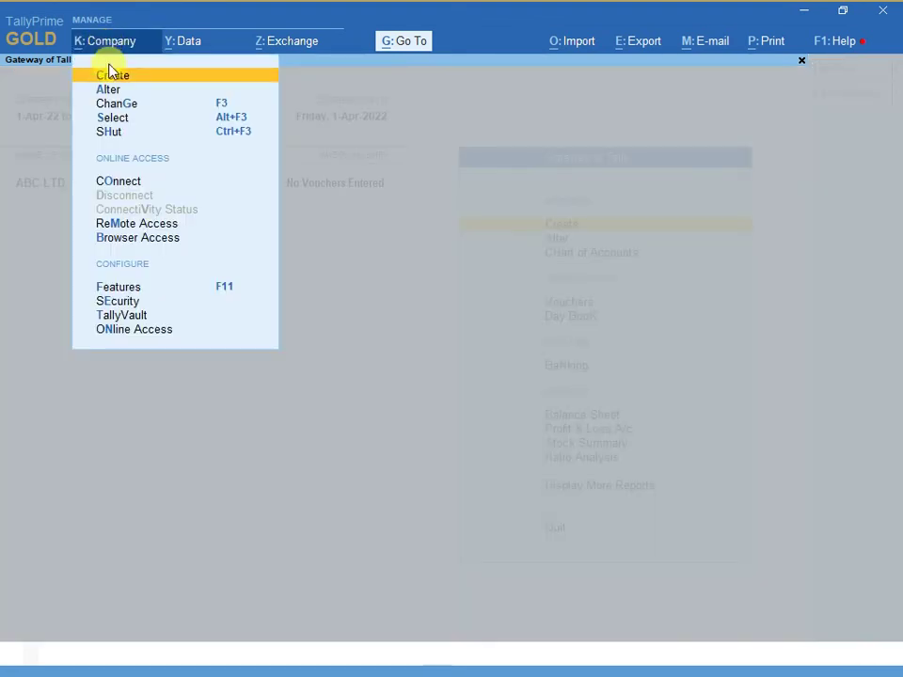
left_click(115, 137)
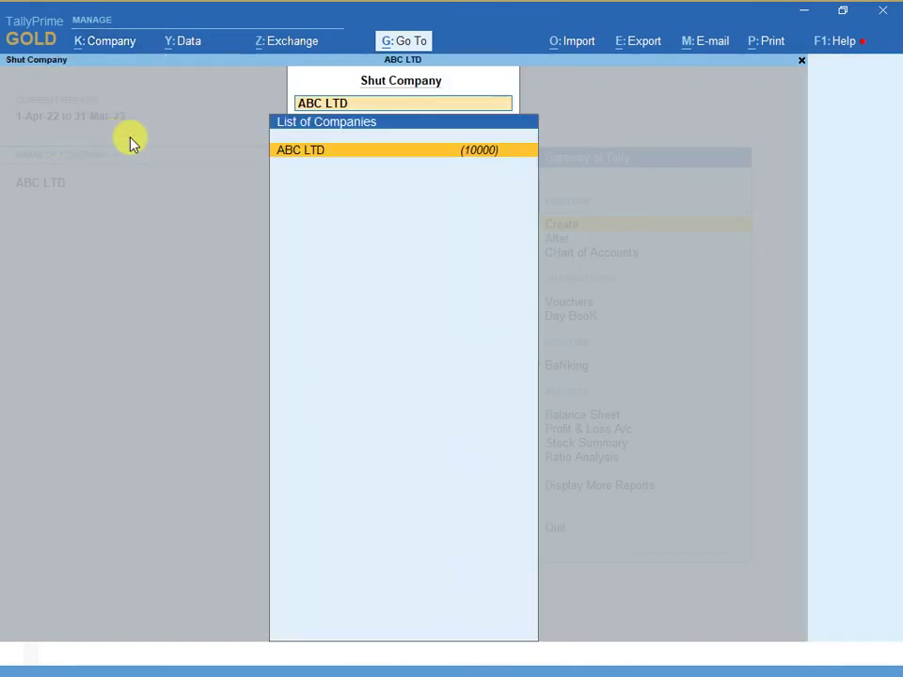
left_click(302, 151)
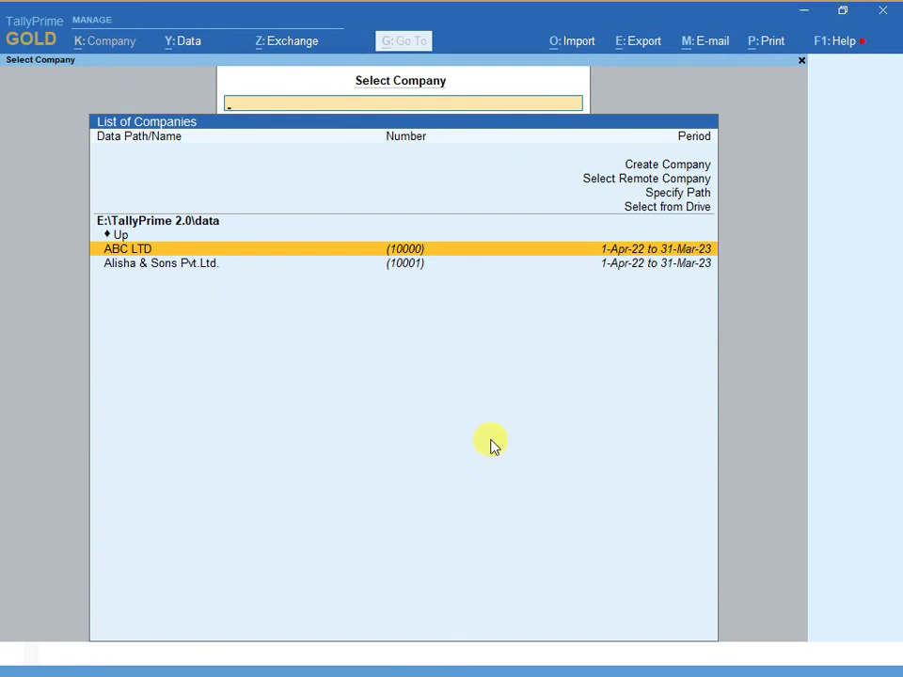
key("Down")
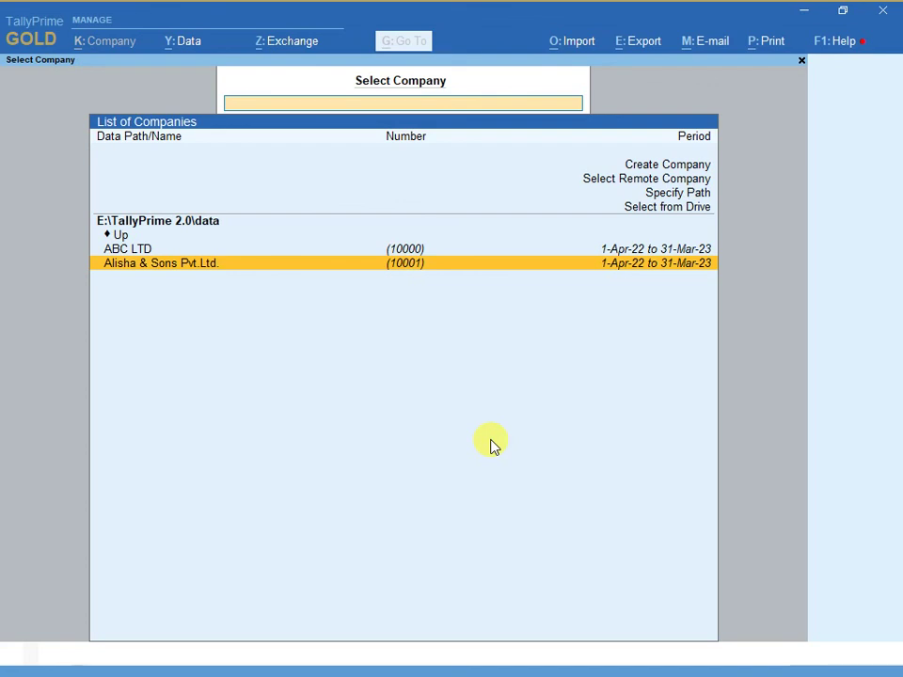
key("Return")
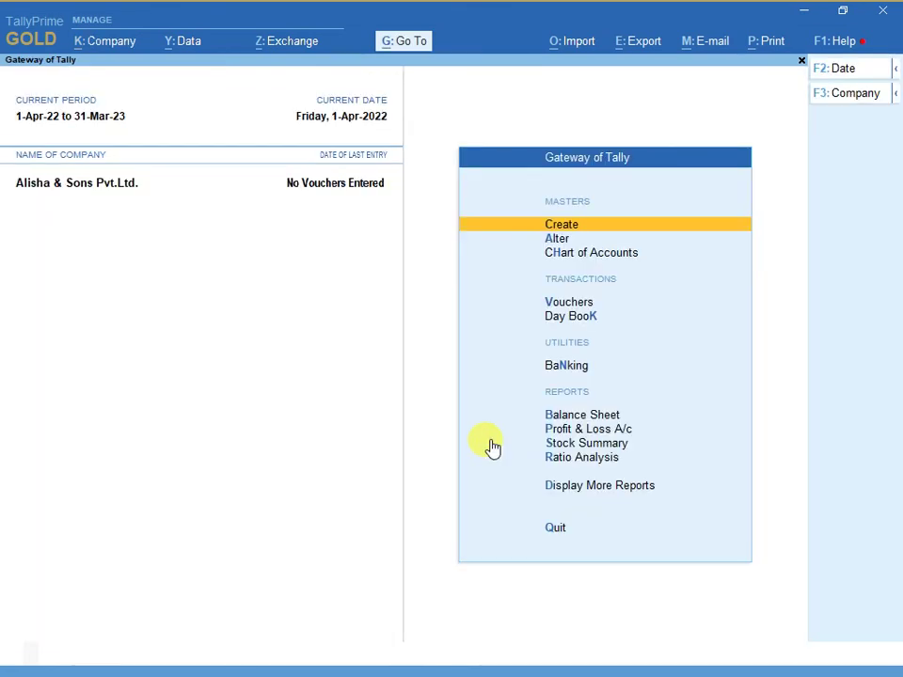
- Glance at the lesson slide, then open Alisha & Sons Pvt.Ltd.'s Company Features (F11)
key("alt+Tab")
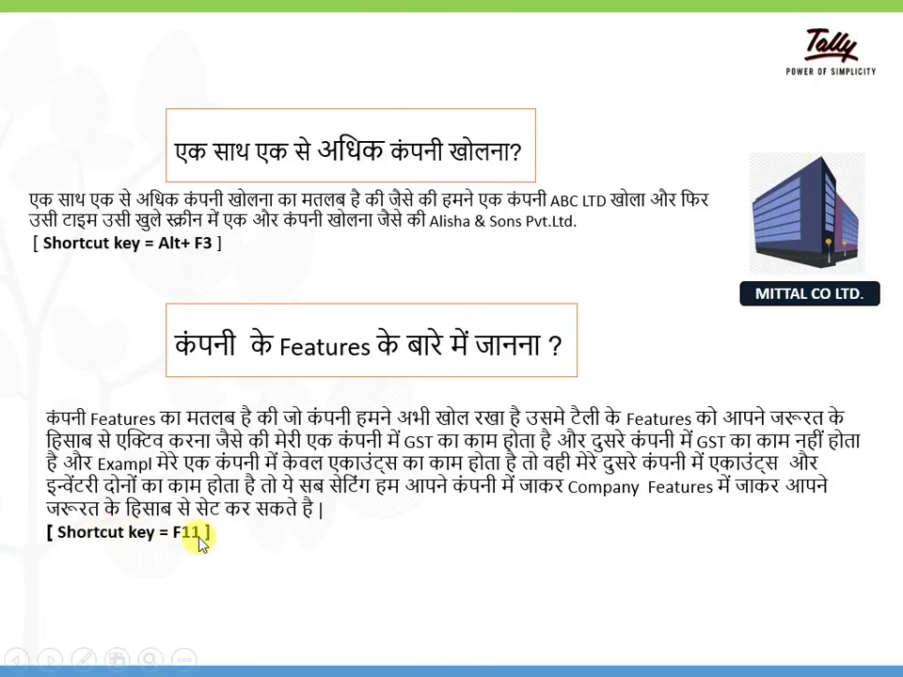
key("alt+Tab")
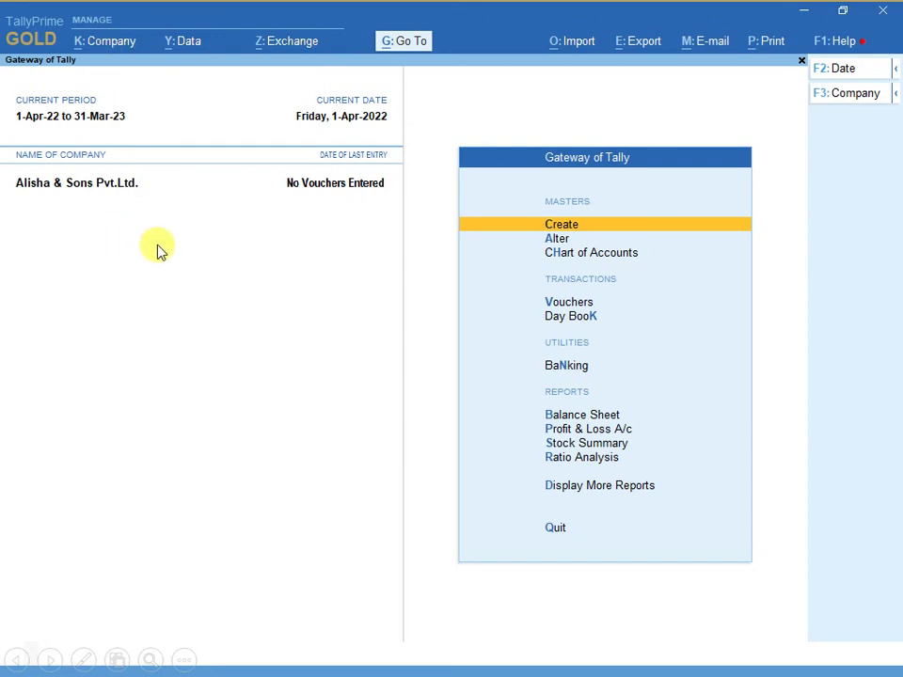
key("F11")
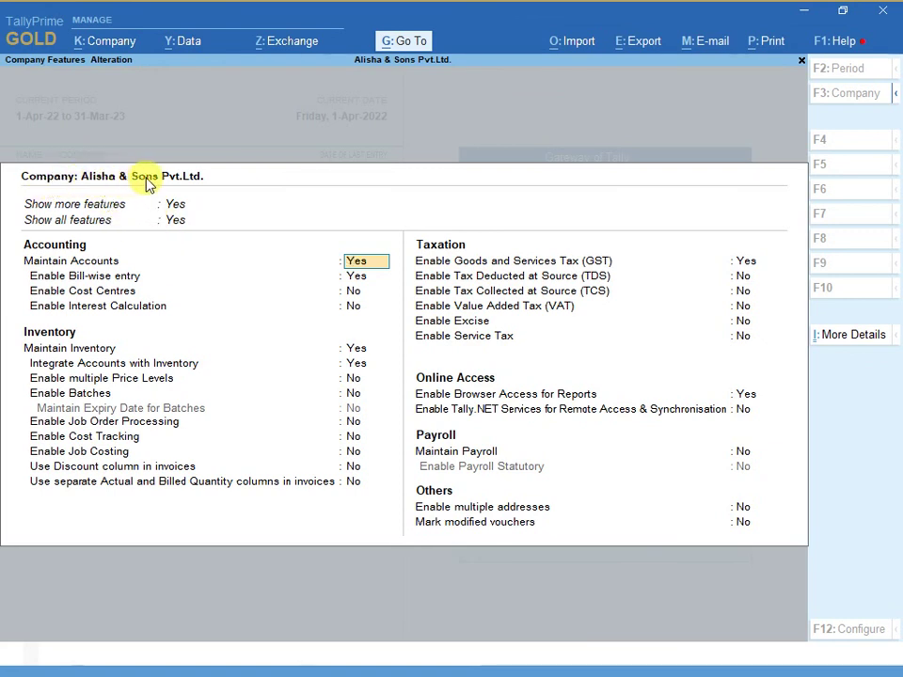
- Set Enable GST to No for Alisha & Sons Pvt.Ltd., accept, and return to the slide
left_click(742, 264)
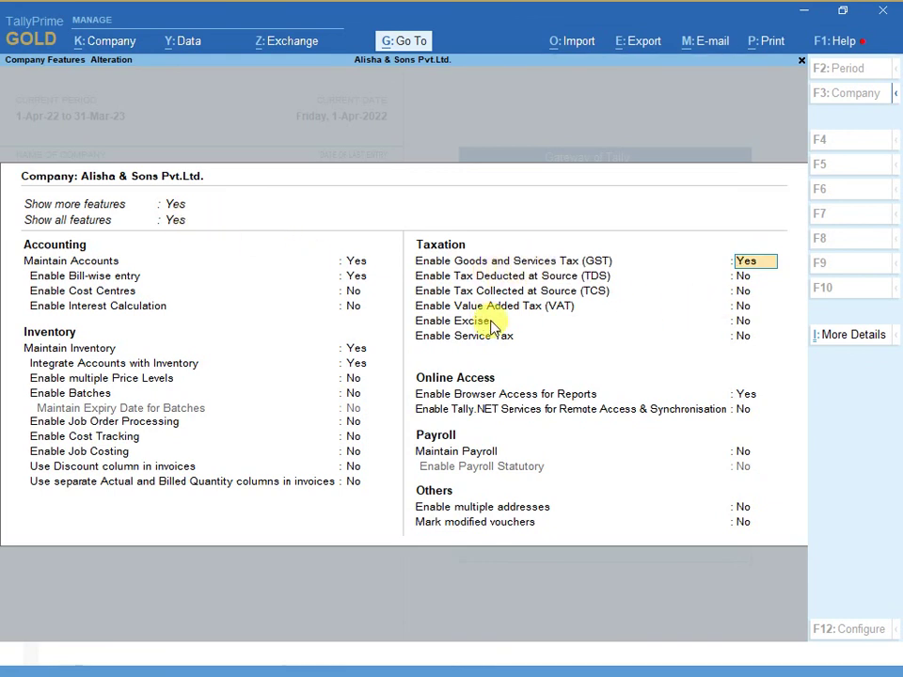
type("n")
key("Return")
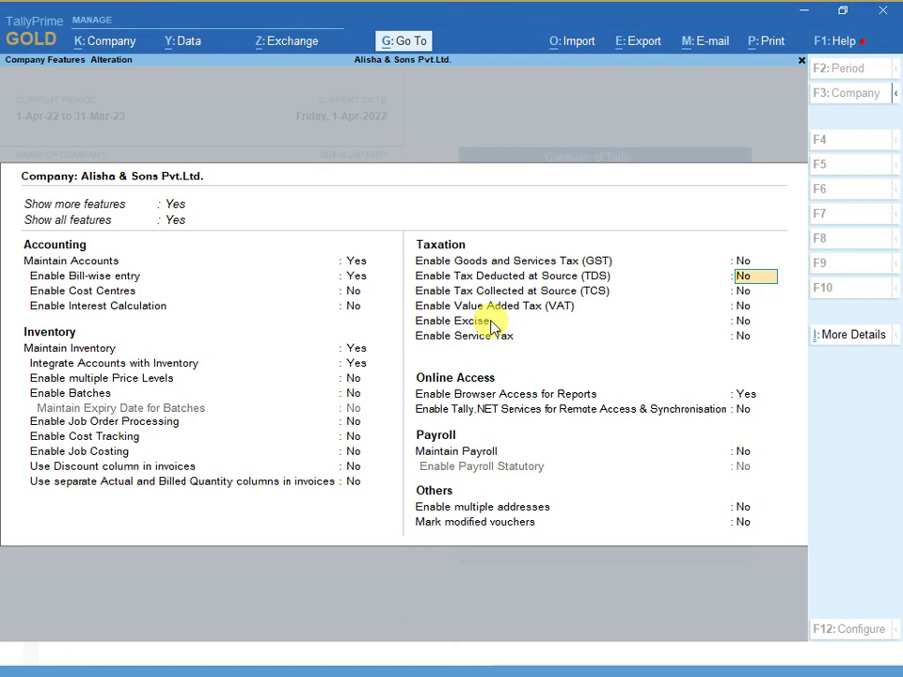
key("Return")
key("Return")
key("Return")
key("Return")
key("Return")
key("Return")
key("Return")
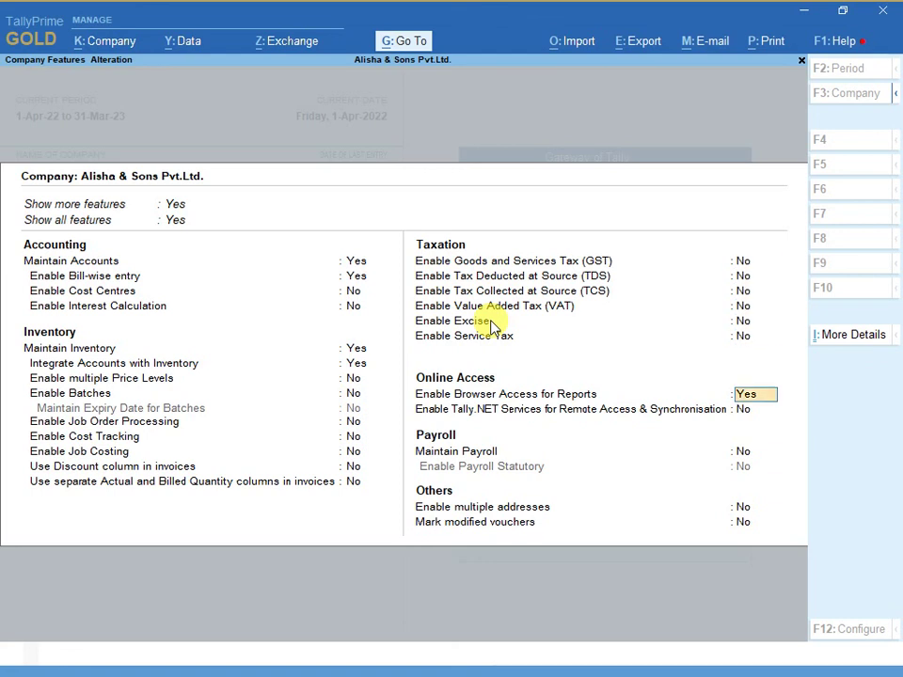
key("Return")
key("Return")
key("Return")
key("Return")
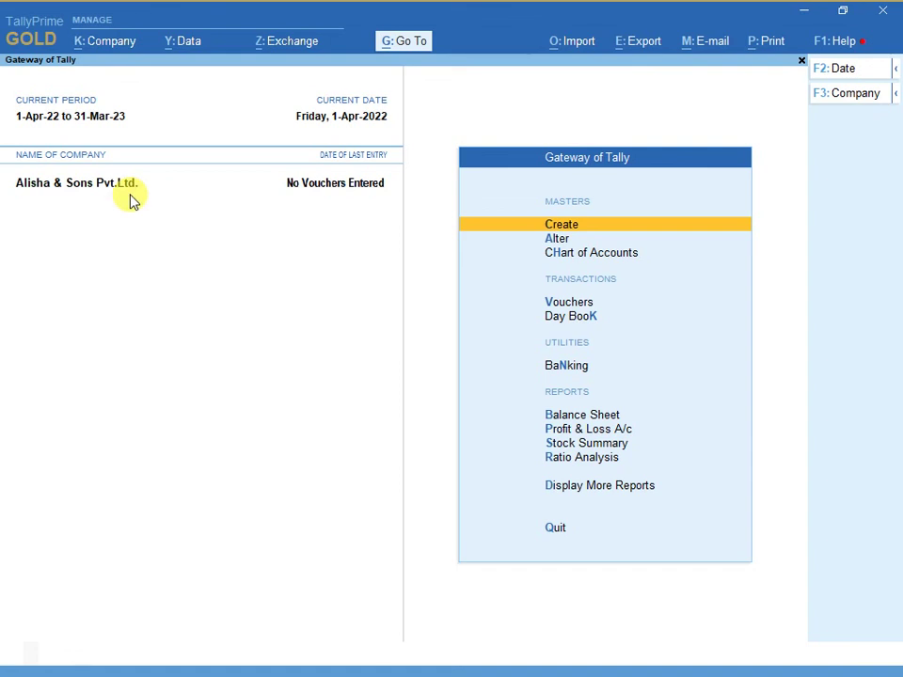
key("alt")
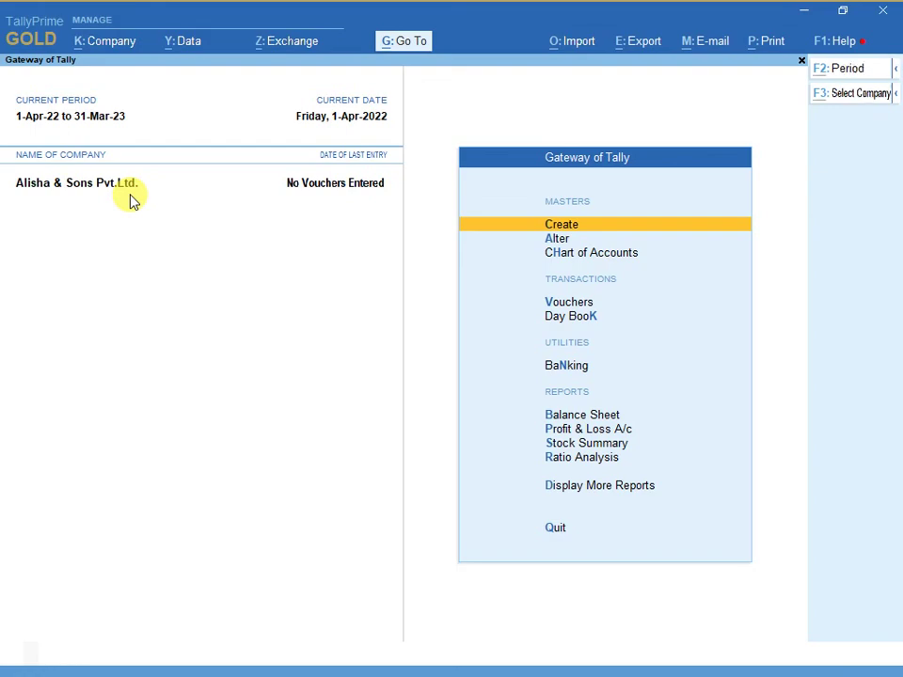